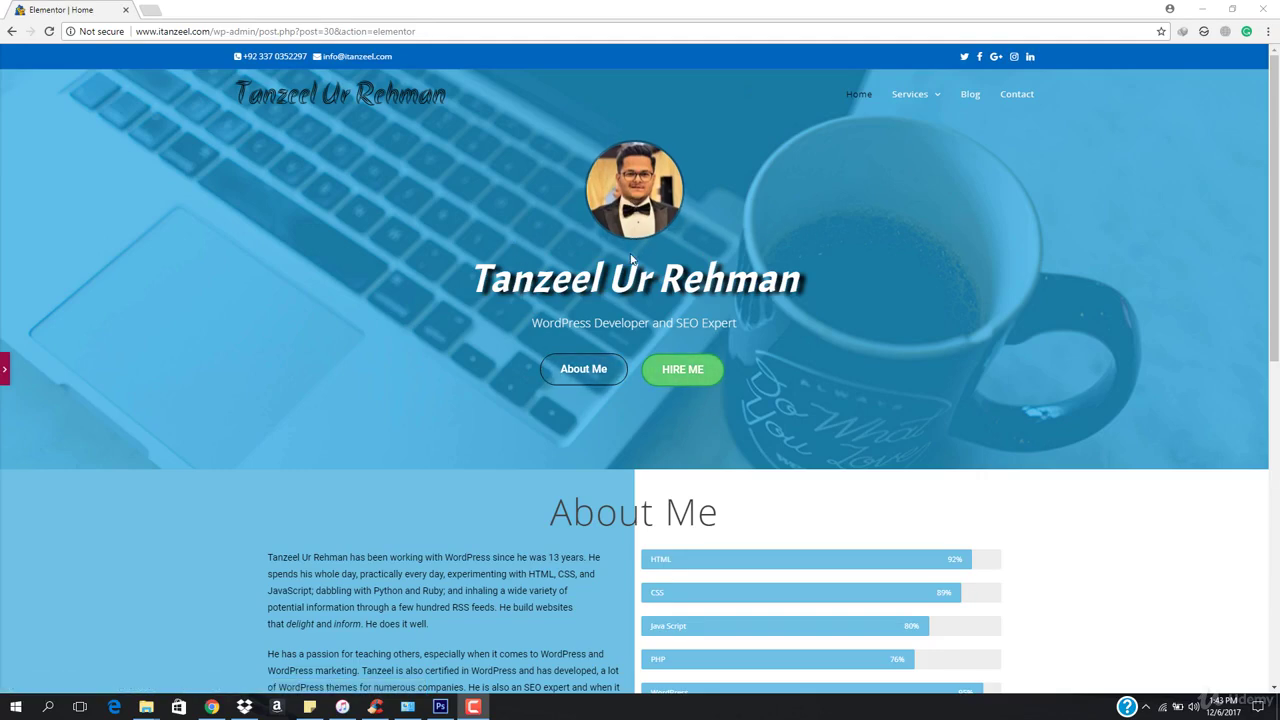
Look over the home page preview and open the site's live home page in a new browser tab
scroll(622, 373, down, 7)
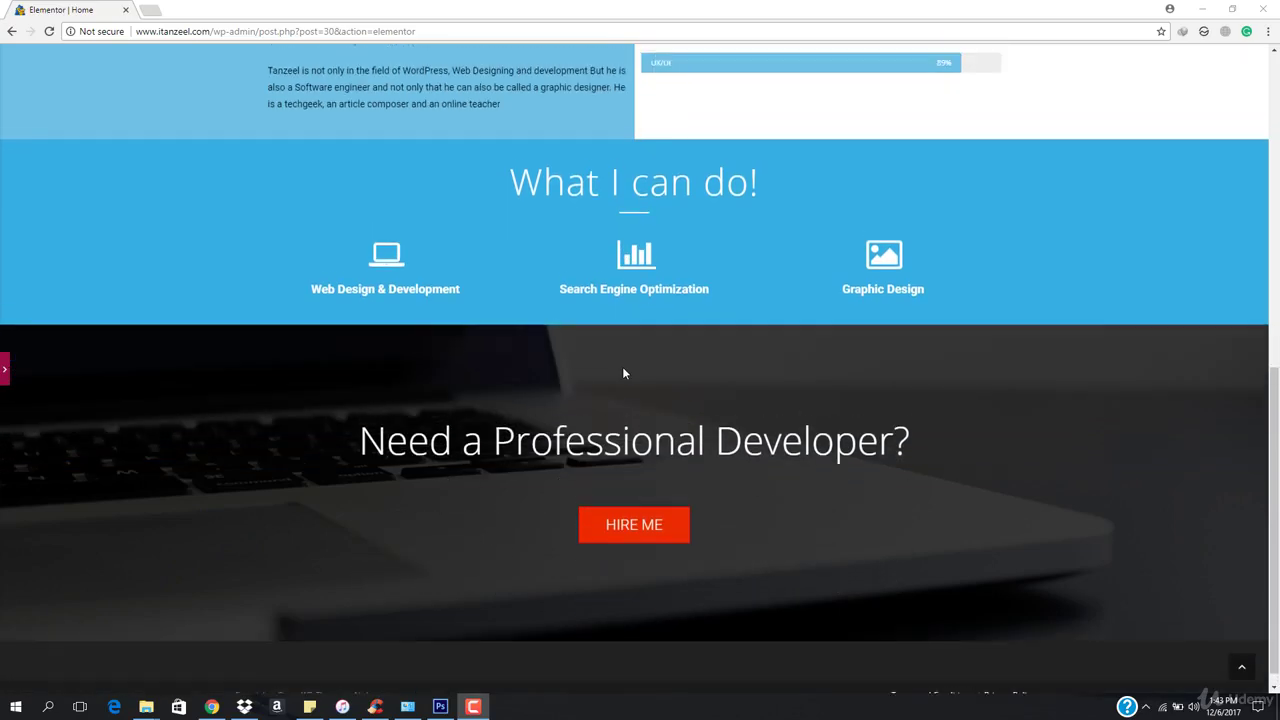
scroll(623, 373, up, 9)
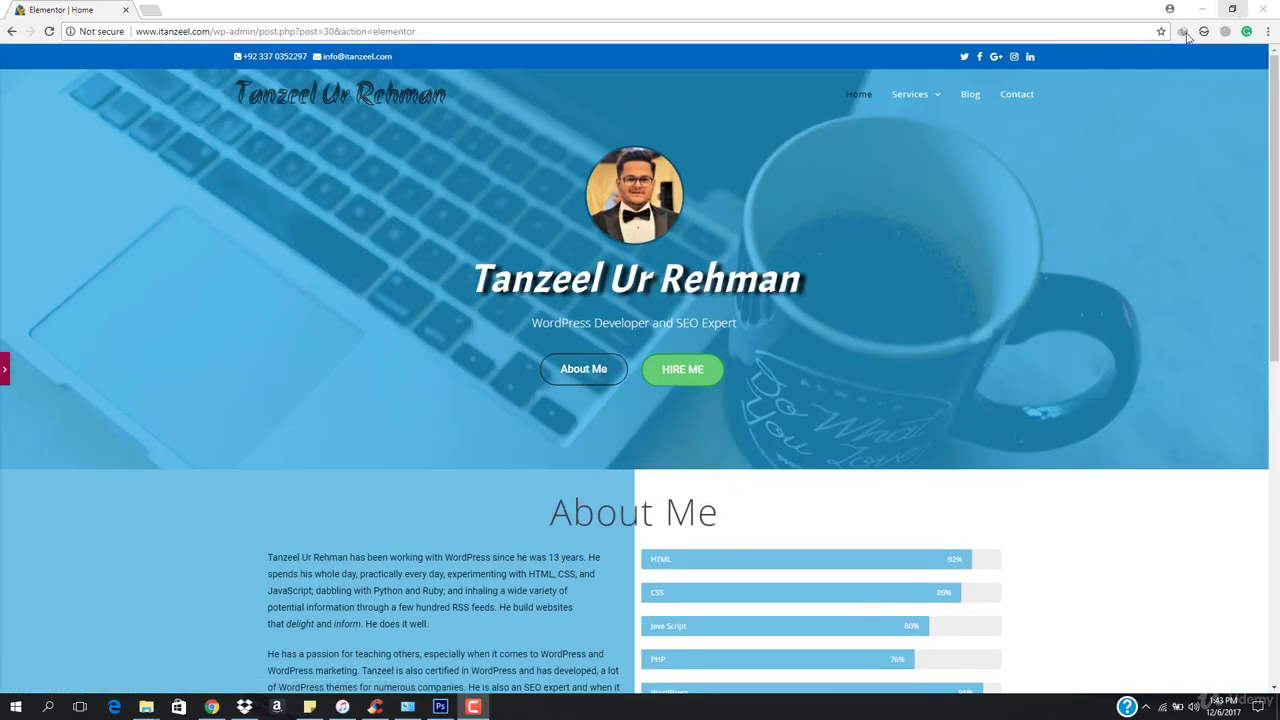
click(150, 10)
text(itanzeel.com)
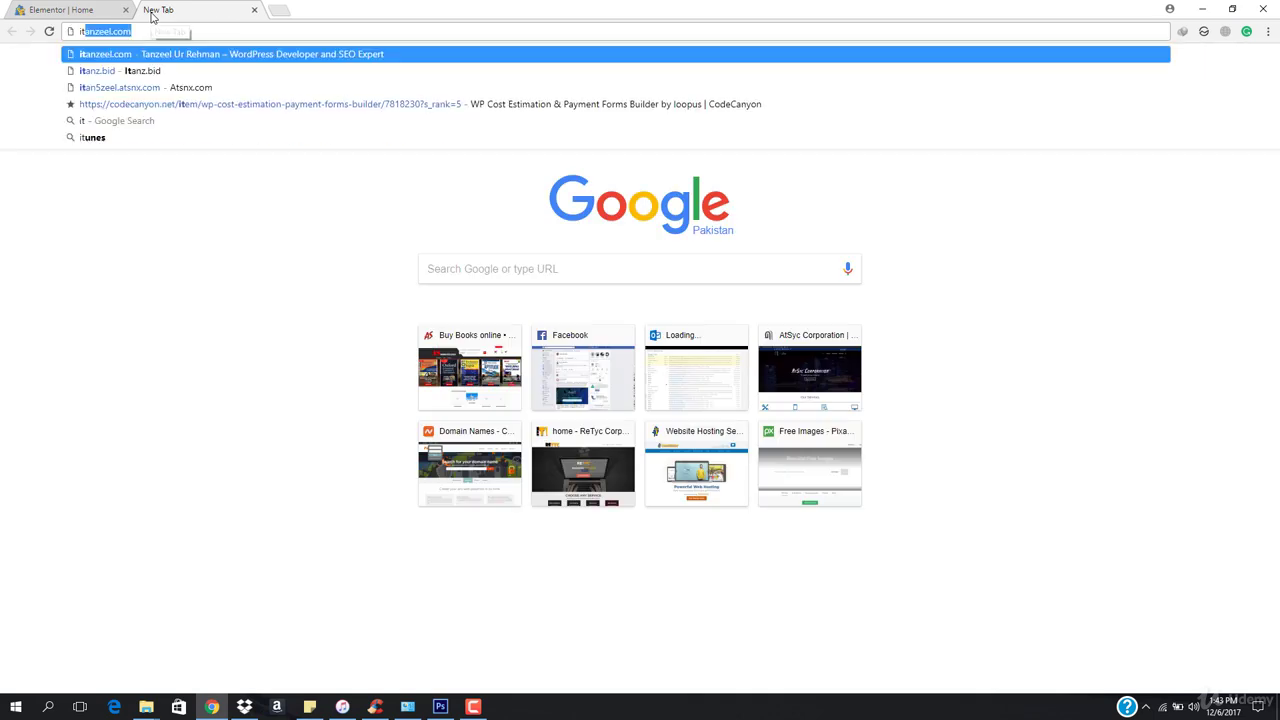
key(Return)
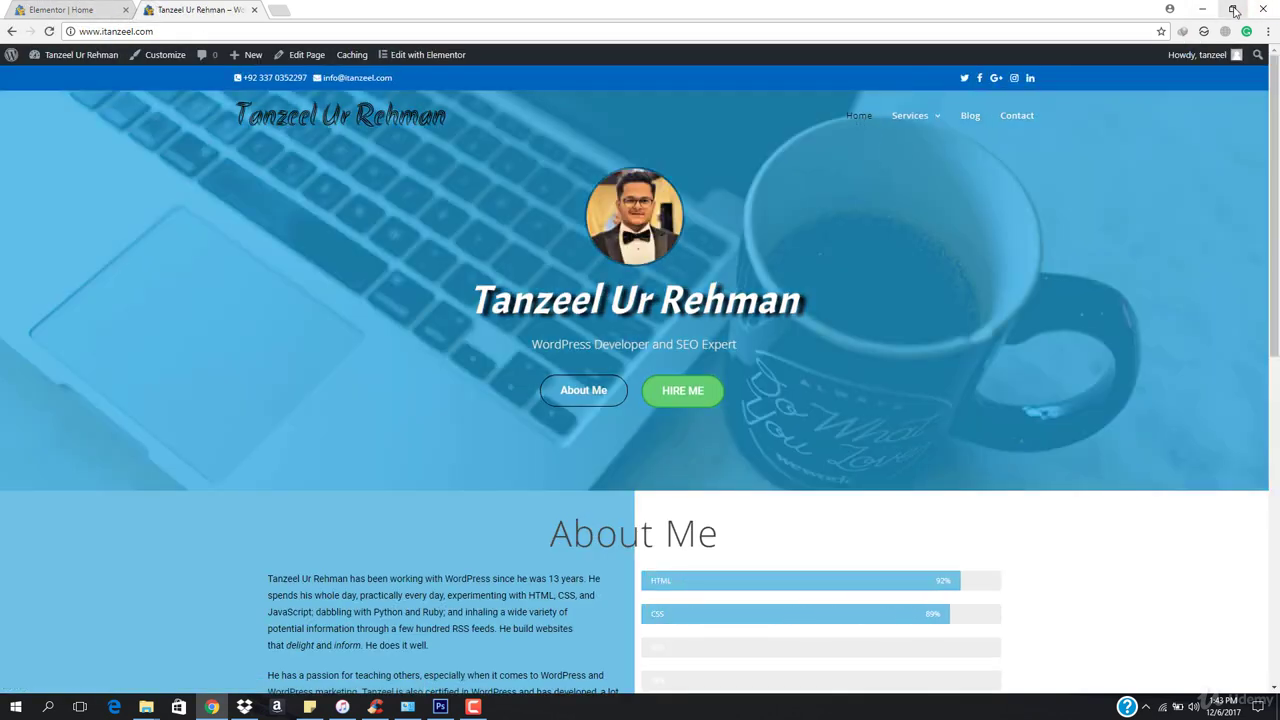
Shrink the browser window to a narrow width and examine the home page's mobile layout down to the footer
click(1235, 10)
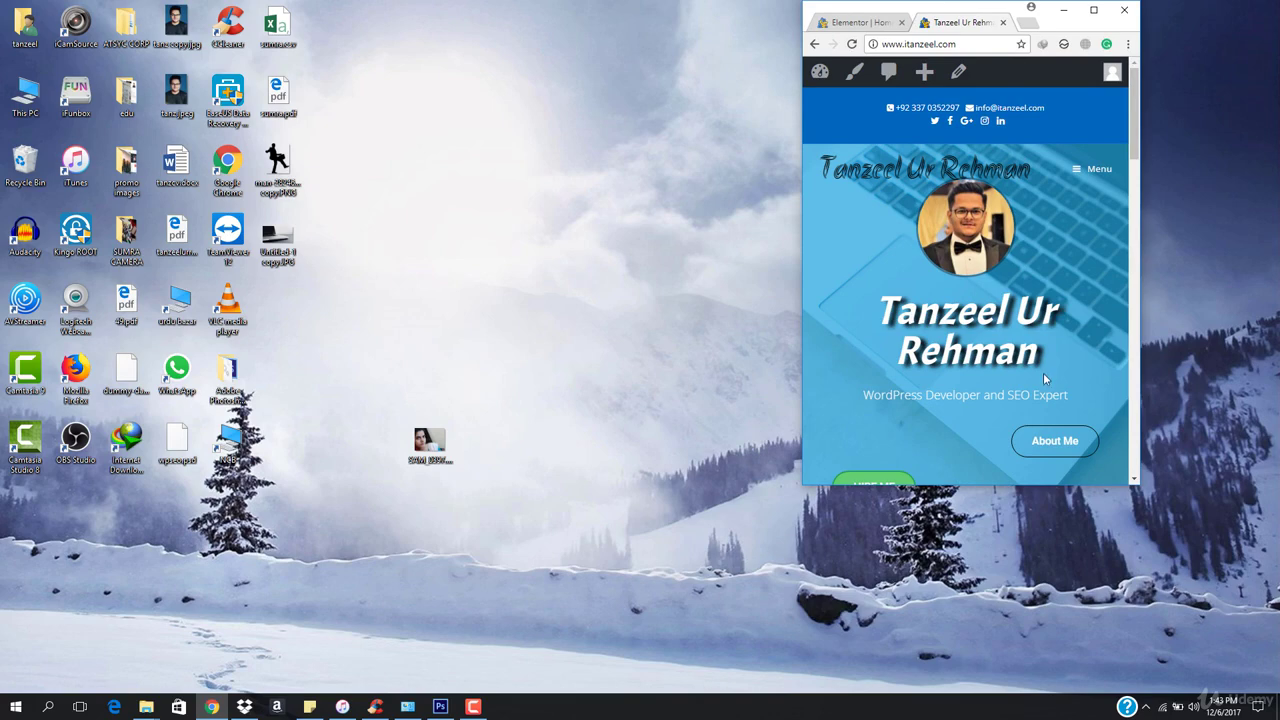
scroll(871, 373, down, 2)
scroll(966, 324, down, 5)
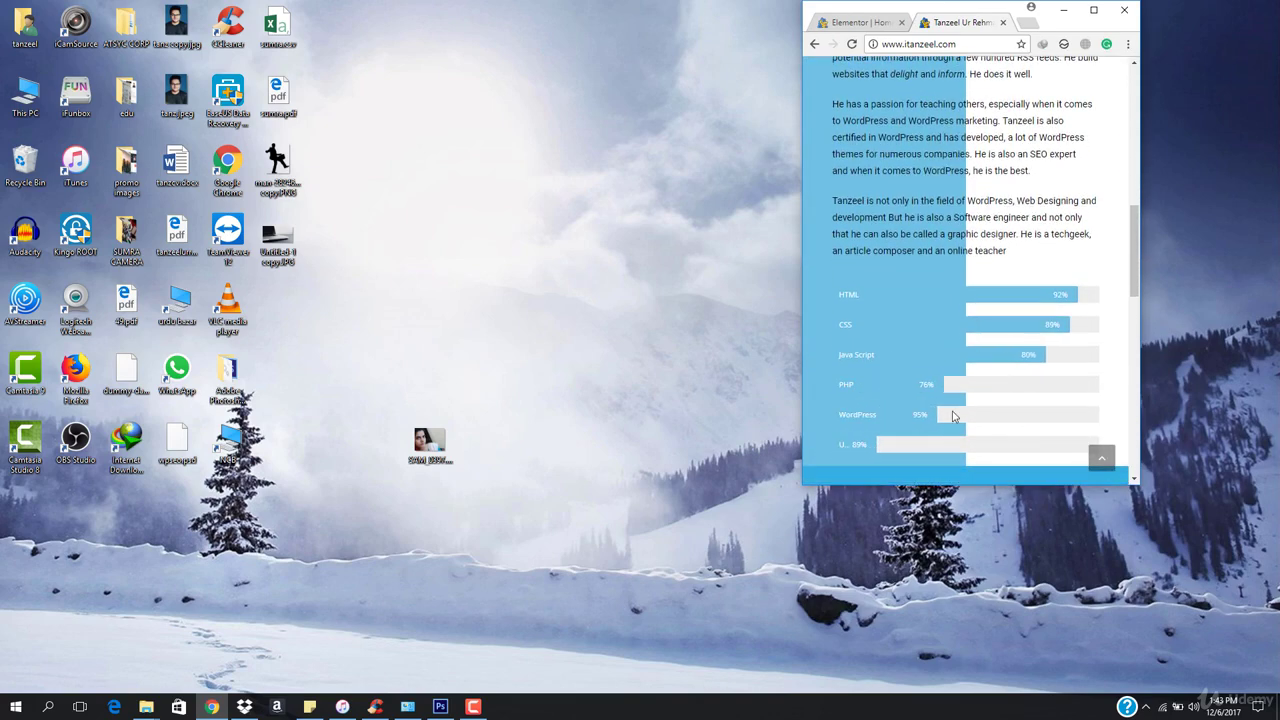
scroll(963, 390, down, 3)
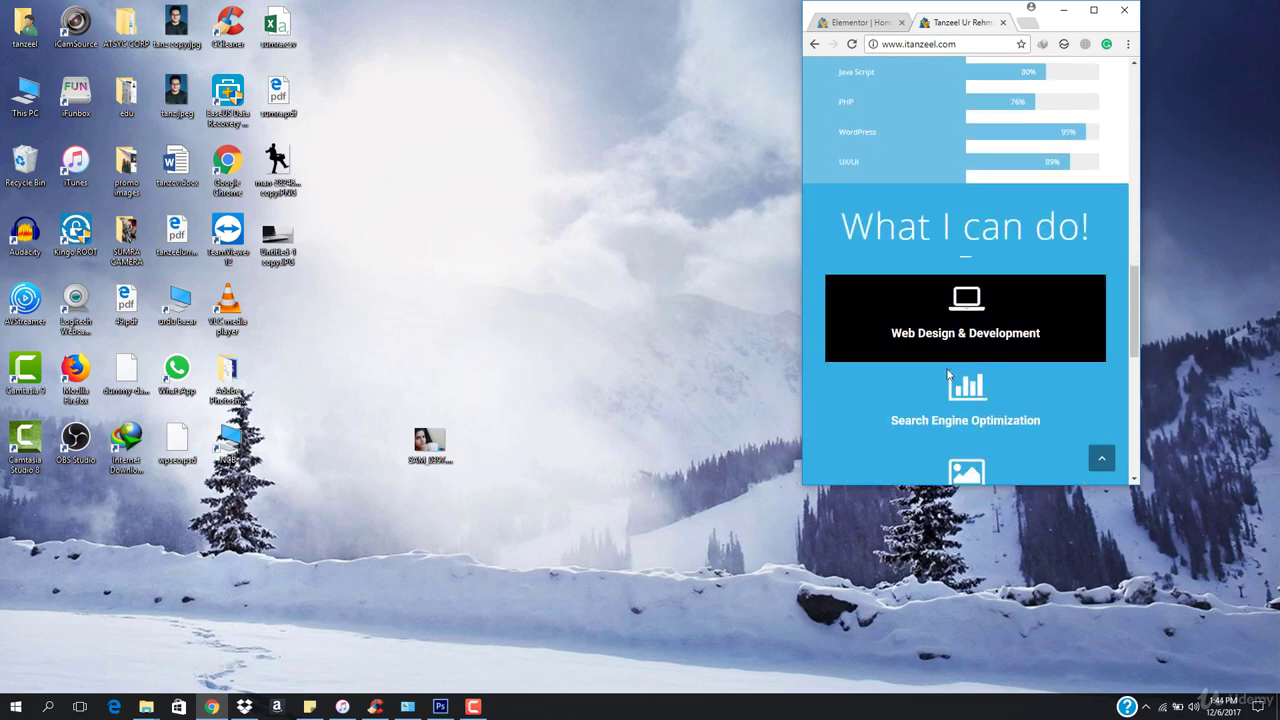
scroll(963, 362, down, 4)
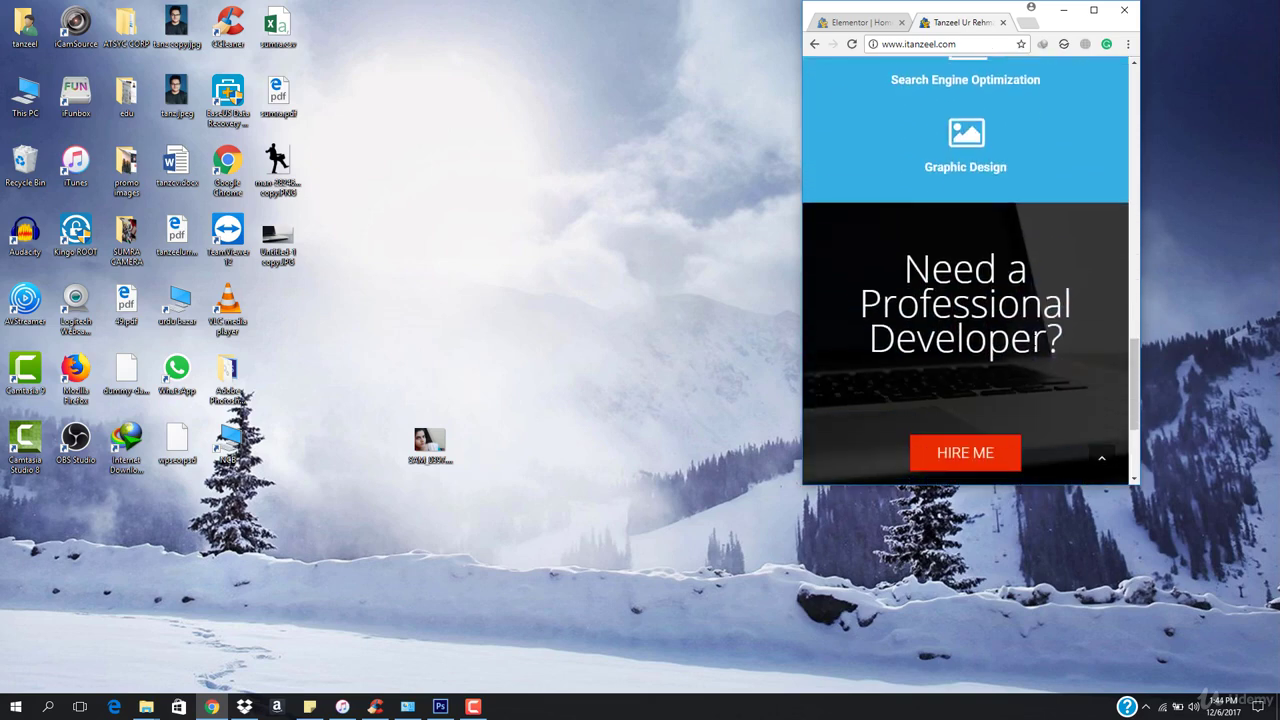
scroll(980, 323, down, 2)
scroll(980, 323, up, 2)
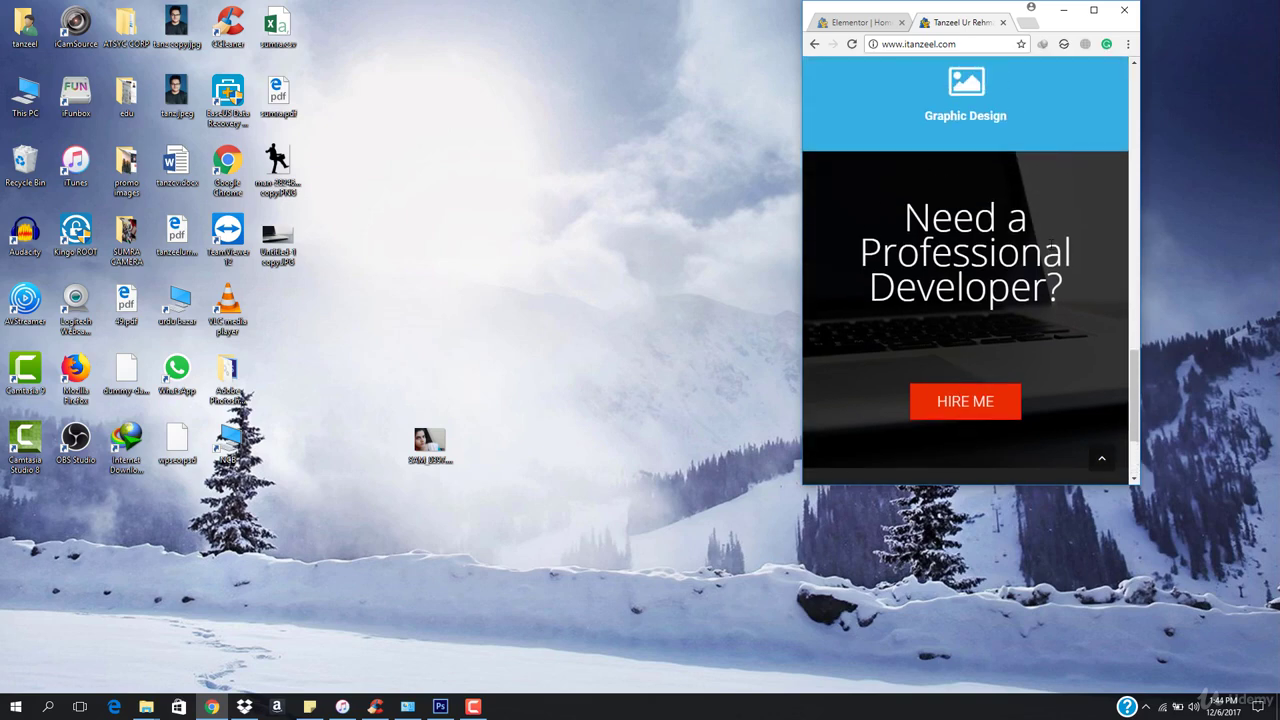
scroll(997, 312, down, 3)
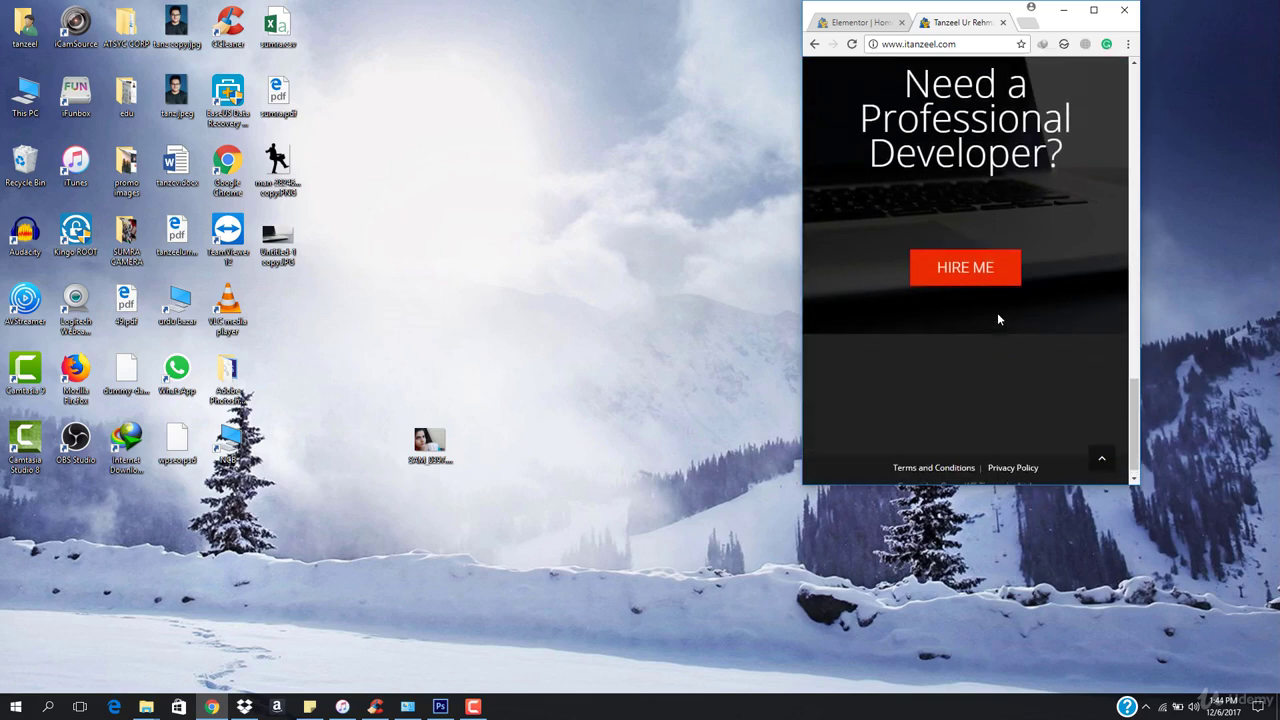
Maximize the browser window to review the home page's desktop layout, and close the live site tab
click(1097, 11)
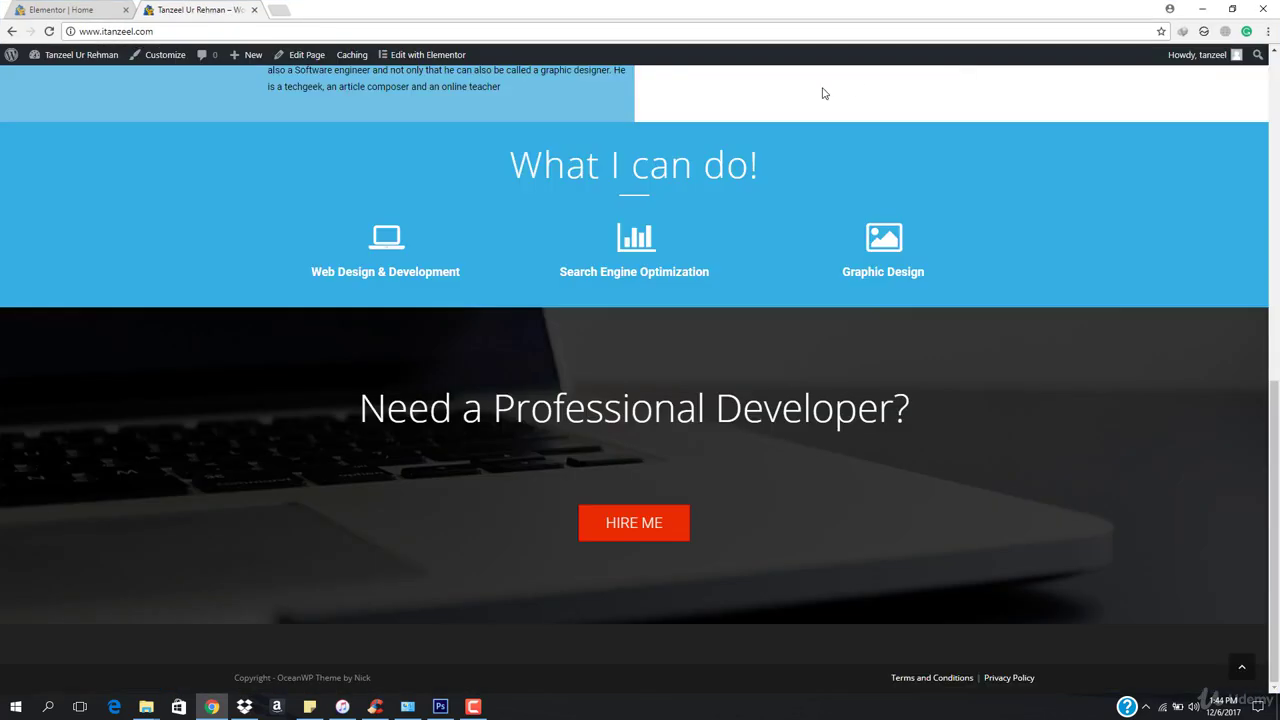
scroll(400, 326, up, 5)
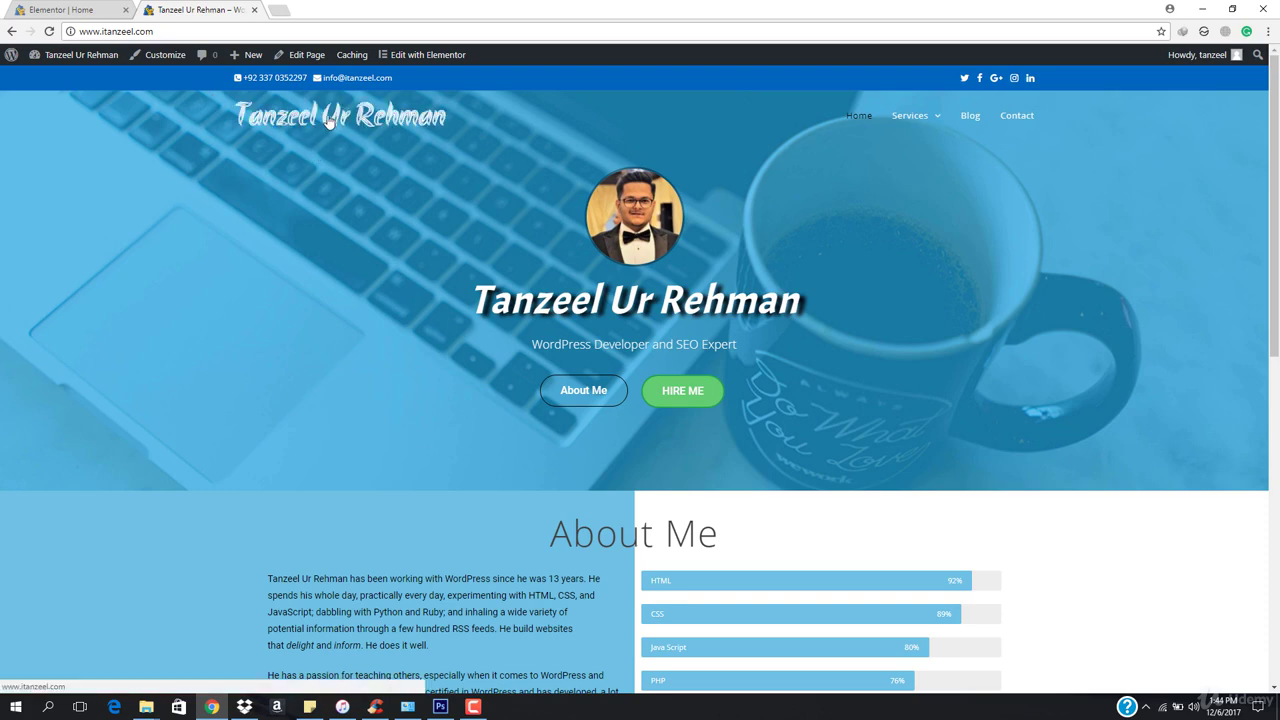
scroll(328, 231, down, 1)
scroll(341, 263, up, 3)
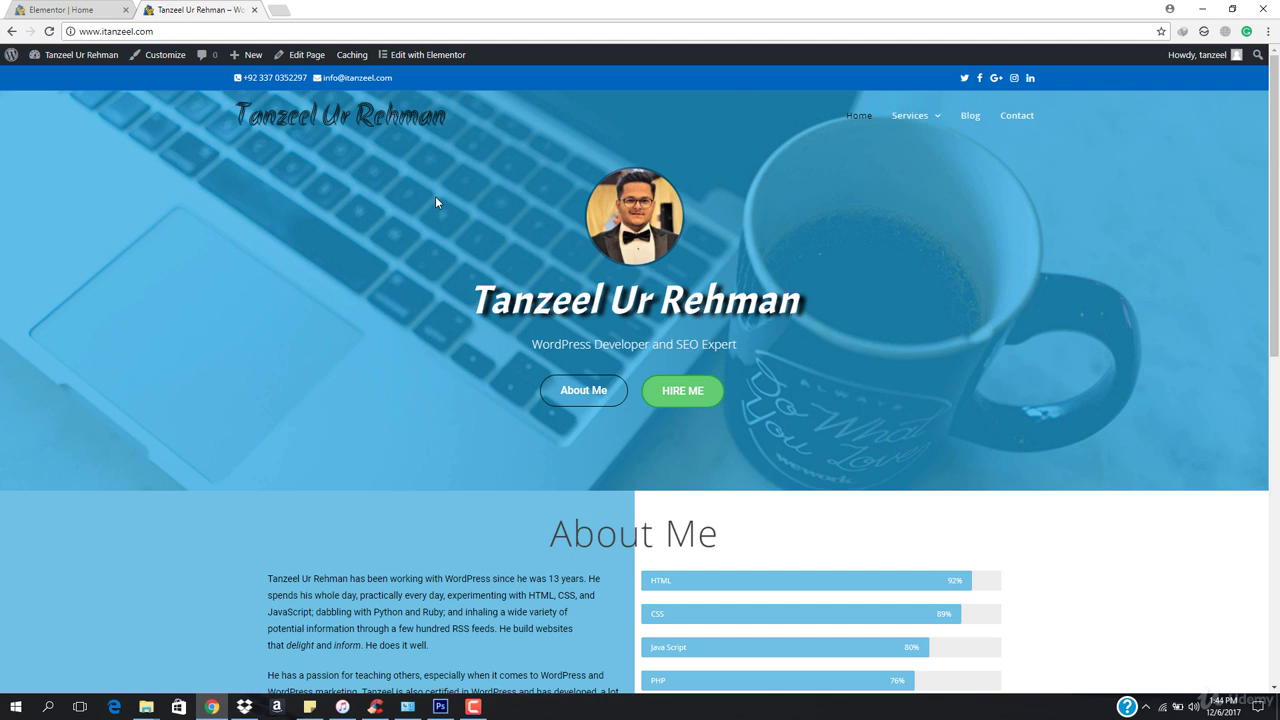
click(115, 6)
click(255, 10)
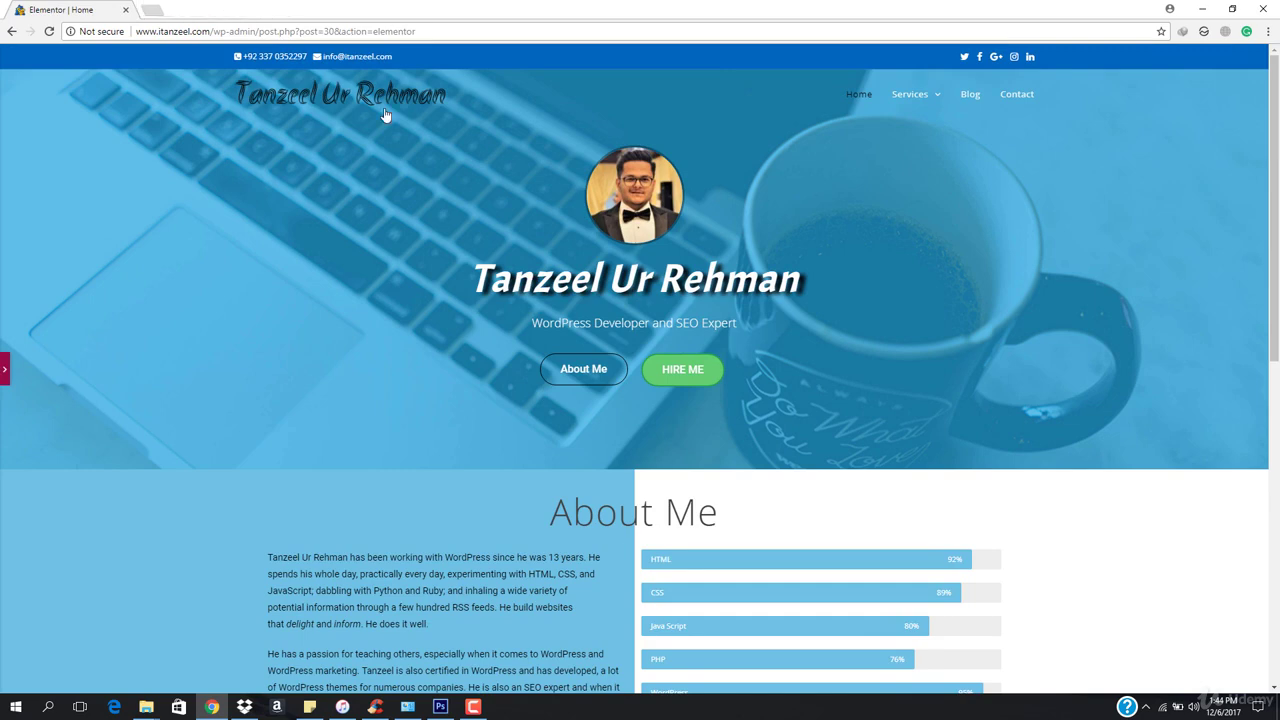
Save the home page in Elementor and exit the editor to the WordPress dashboard
scroll(606, 429, down, 7)
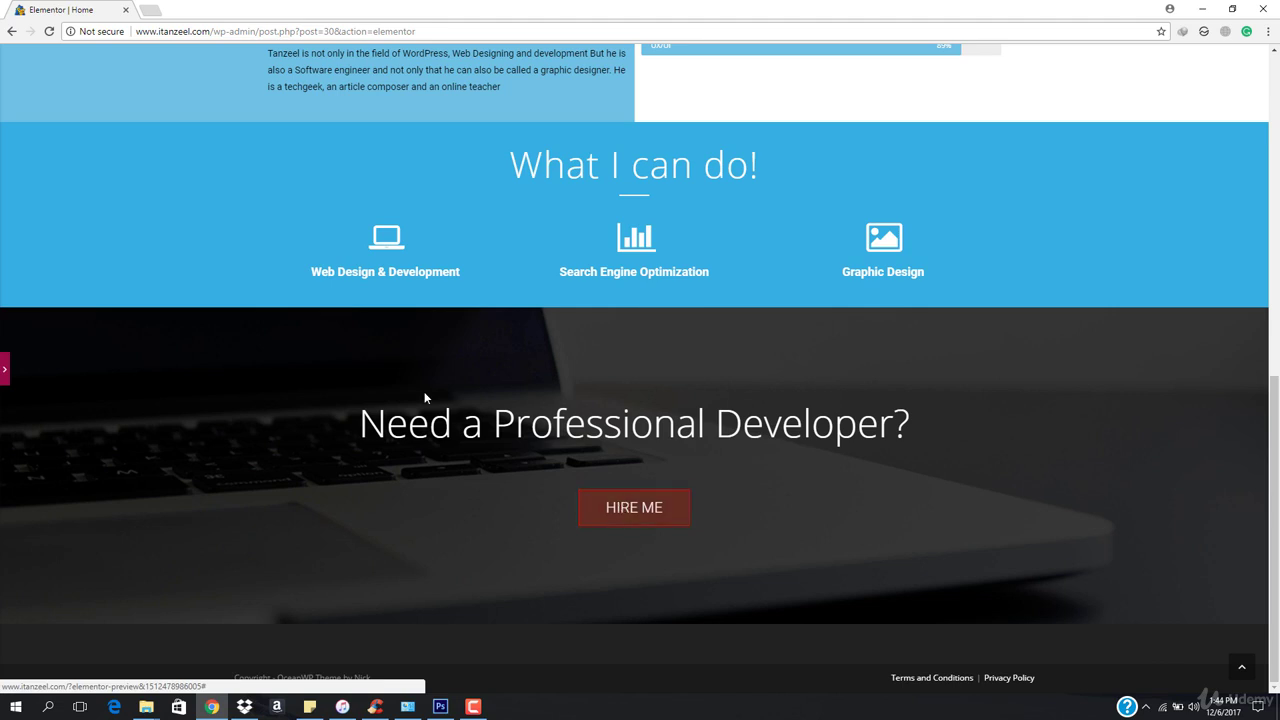
click(3, 372)
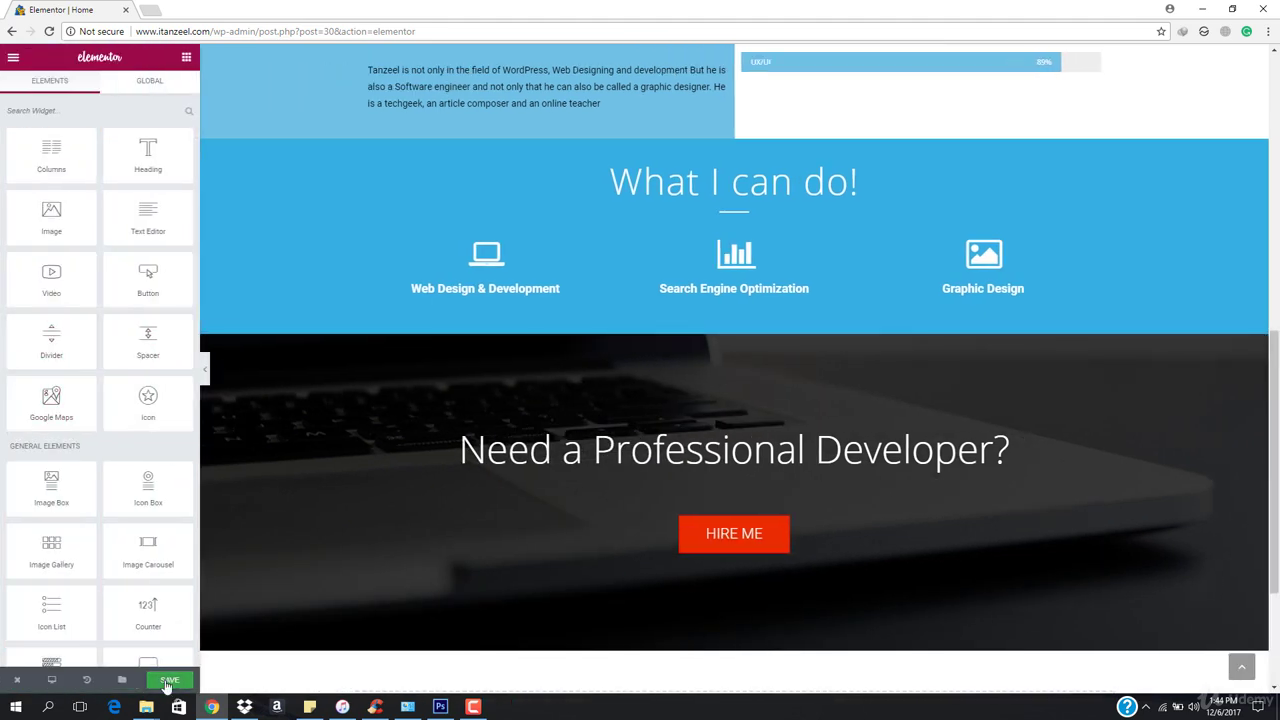
click(166, 684)
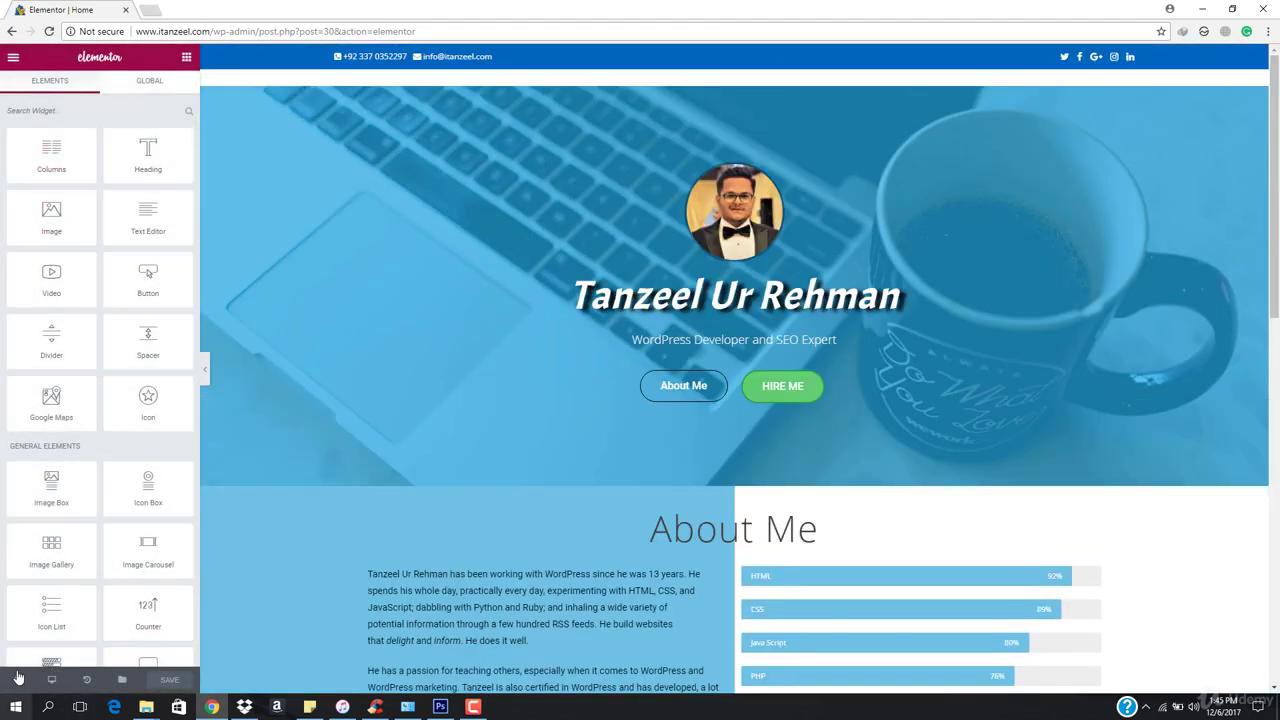
click(16, 682)
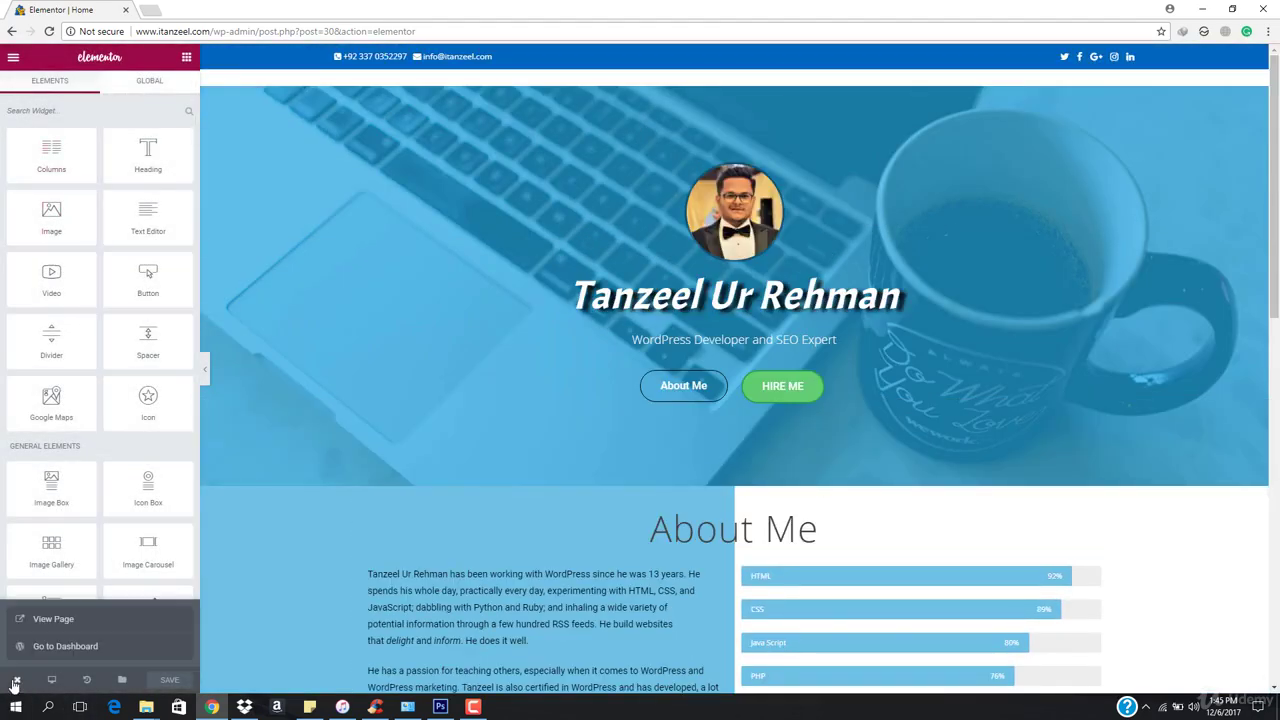
click(67, 647)
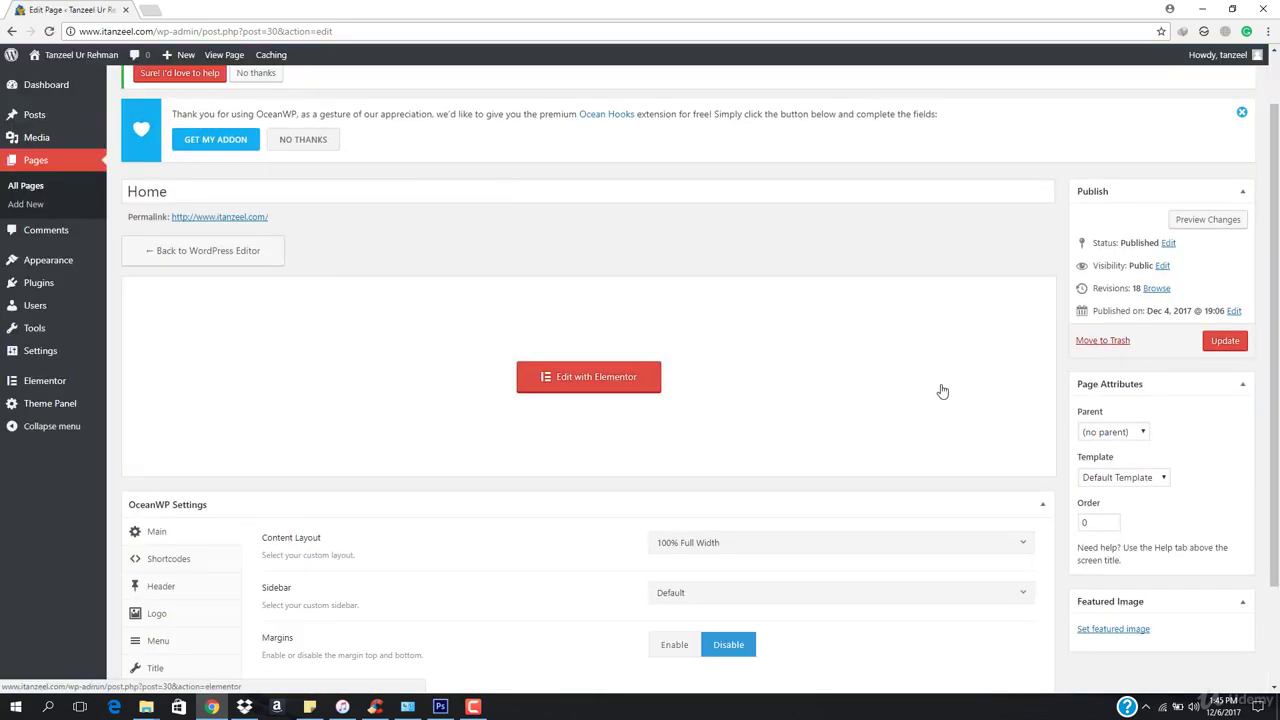
Add a new WordPress page titled "Hire Me"
mouse_move(70, 58)
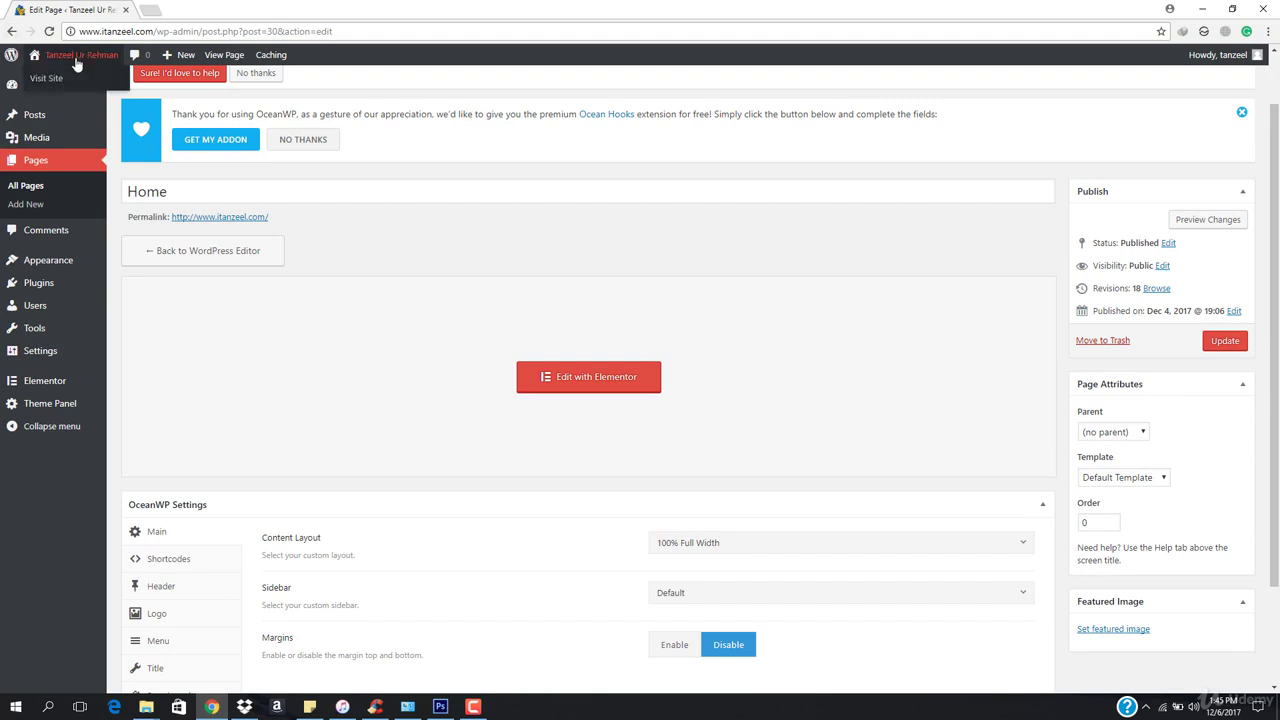
scroll(30, 250, up, 1)
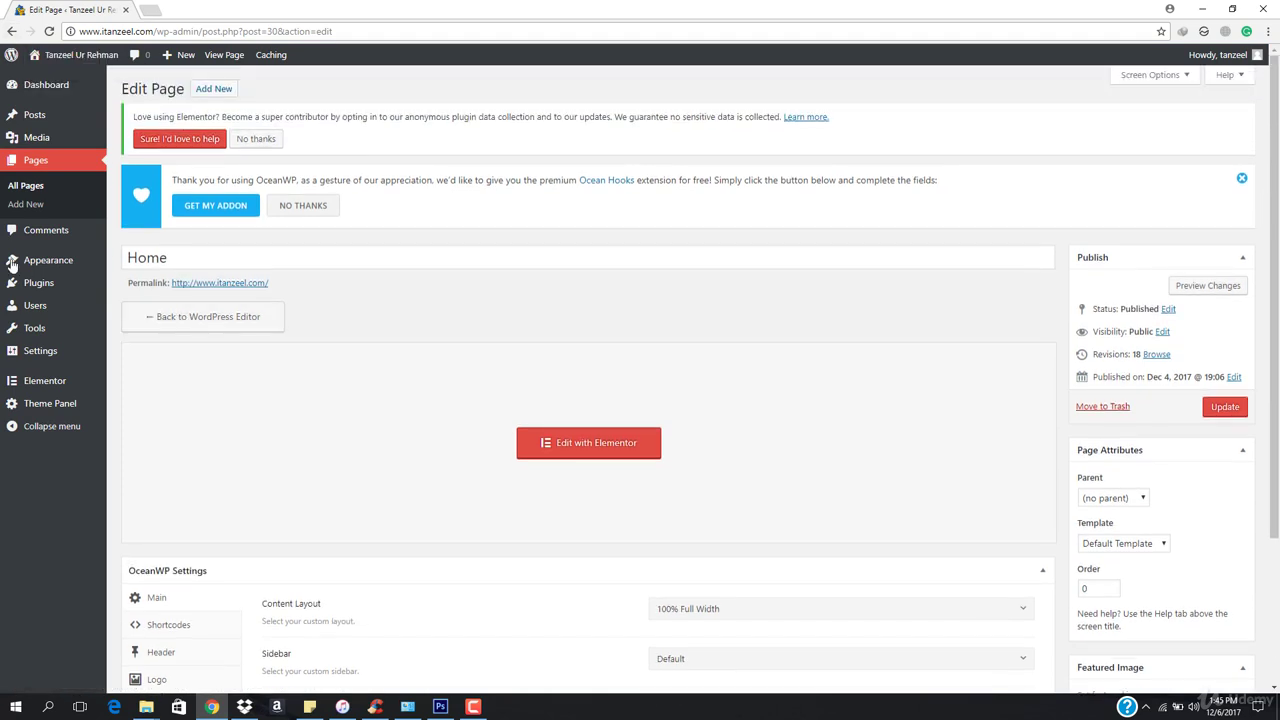
click(28, 206)
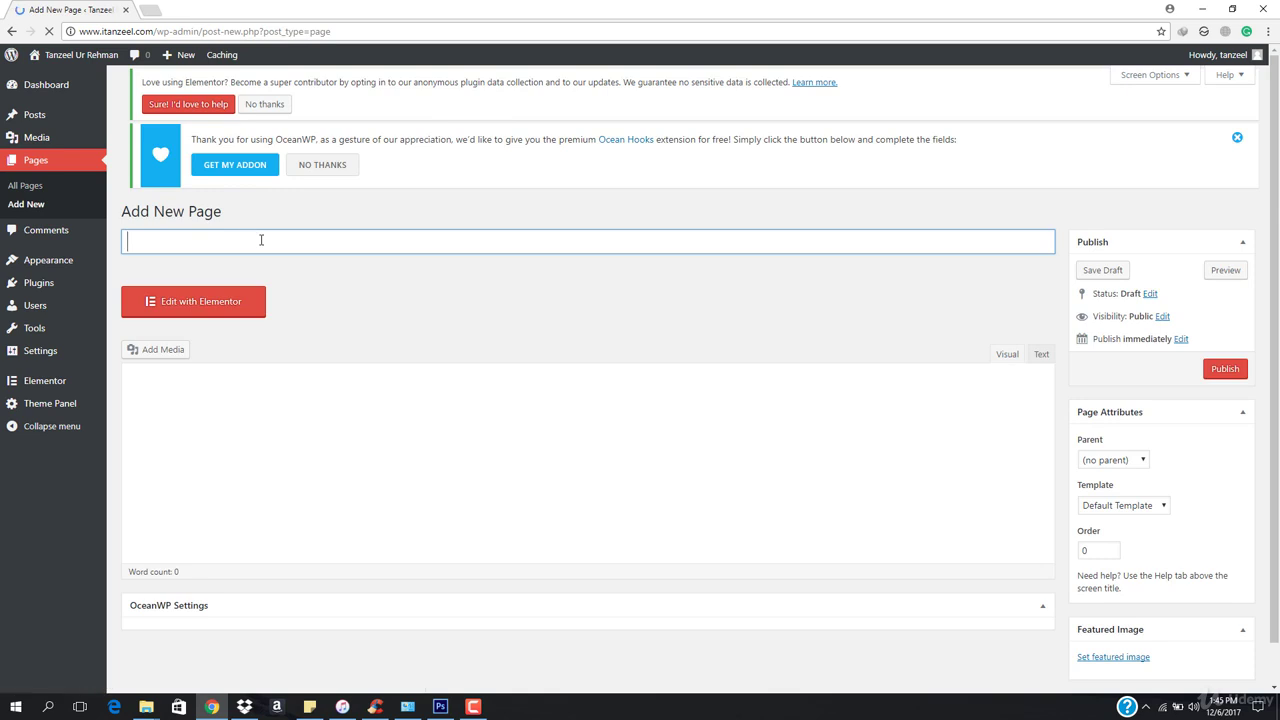
text(Hire Me)
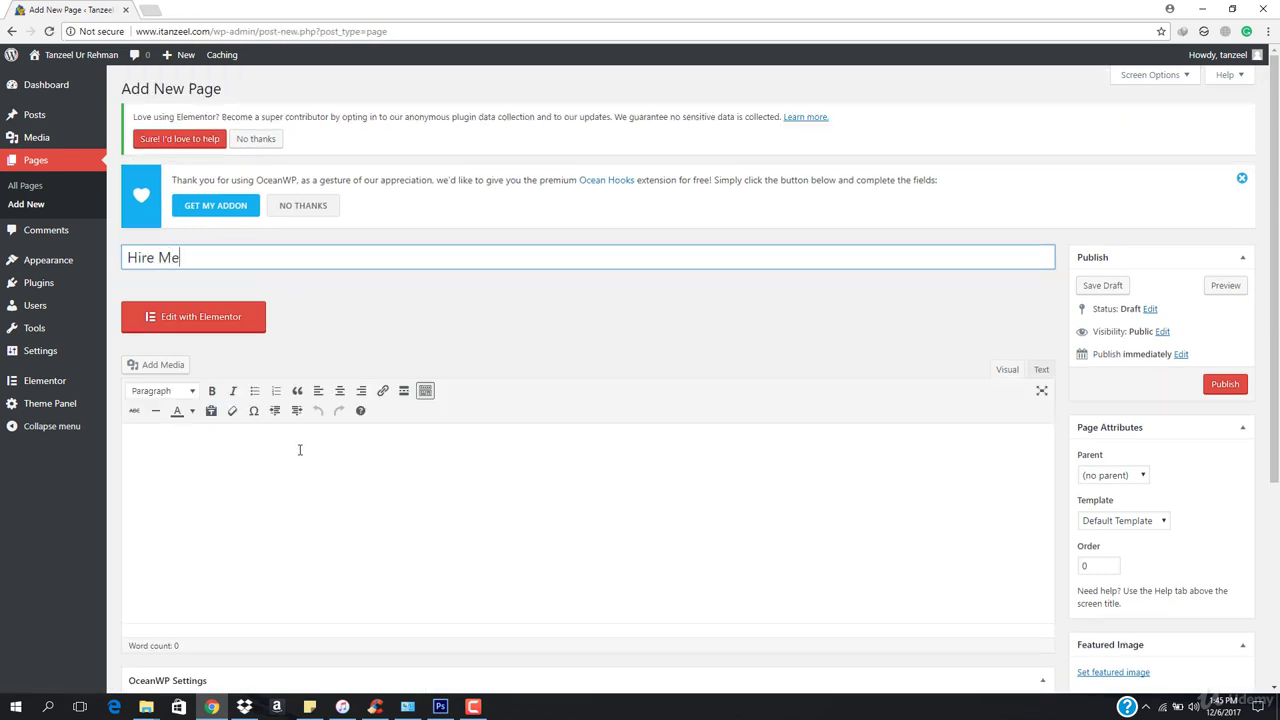
scroll(300, 444, down, 1)
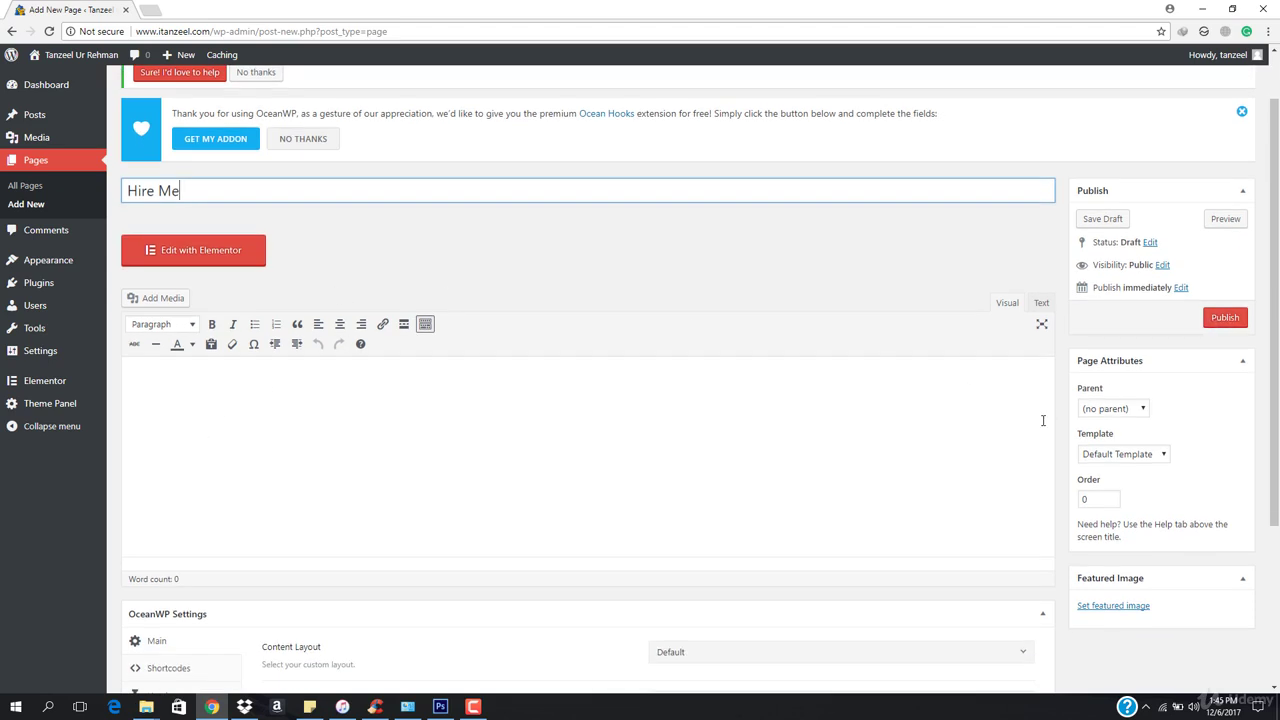
click(1135, 455)
click(1135, 455)
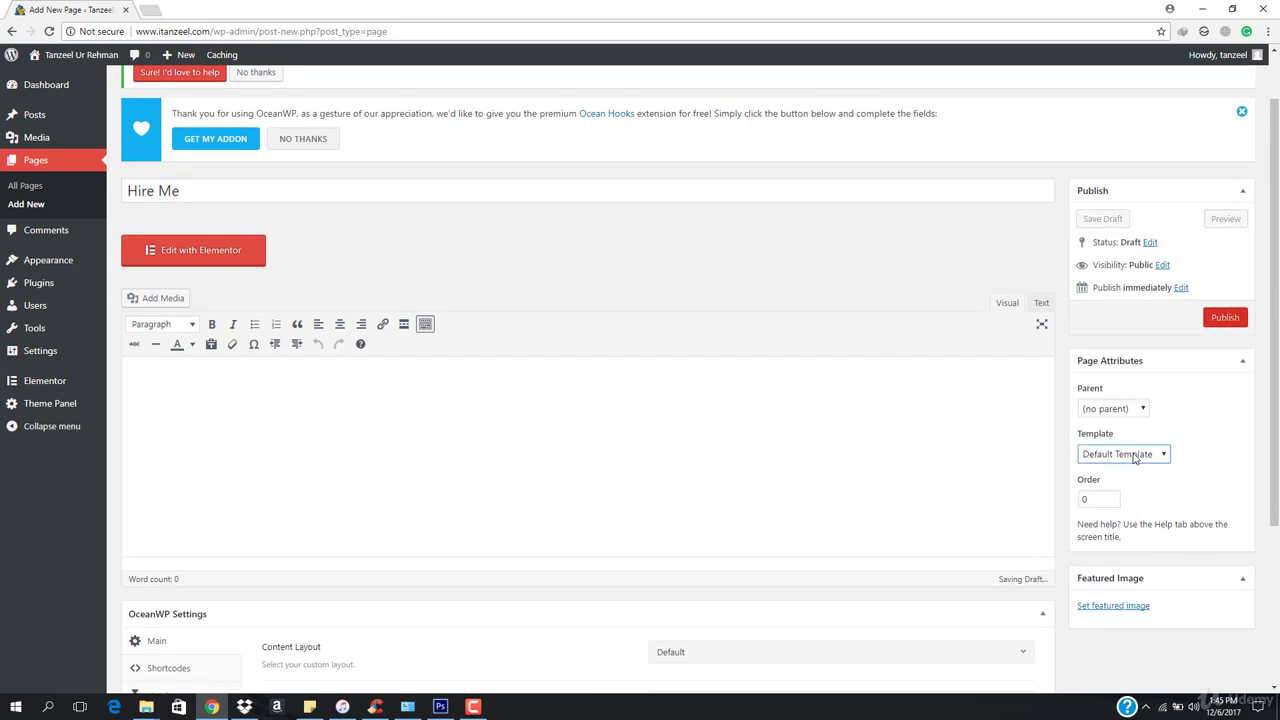
click(1135, 455)
click(1134, 457)
Set the Hire Me page's content layout to 100% Full Width in the OceanWP settings
scroll(786, 420, down, 3)
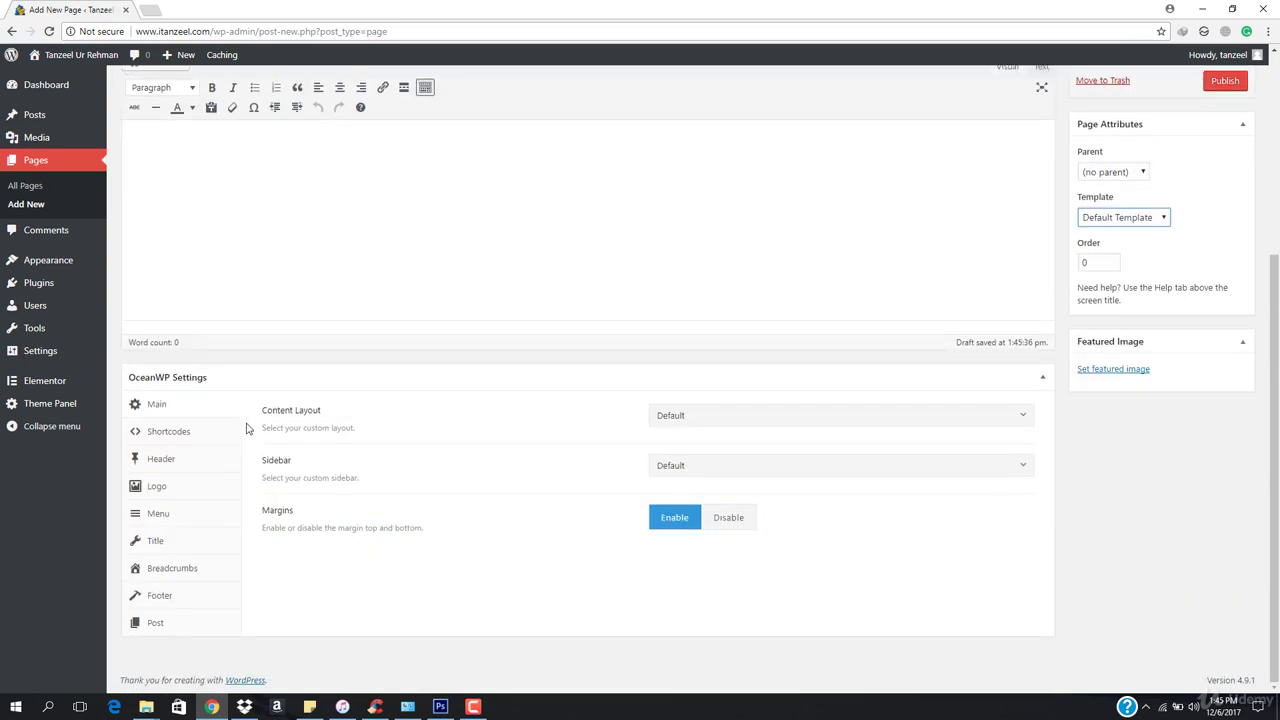
click(791, 418)
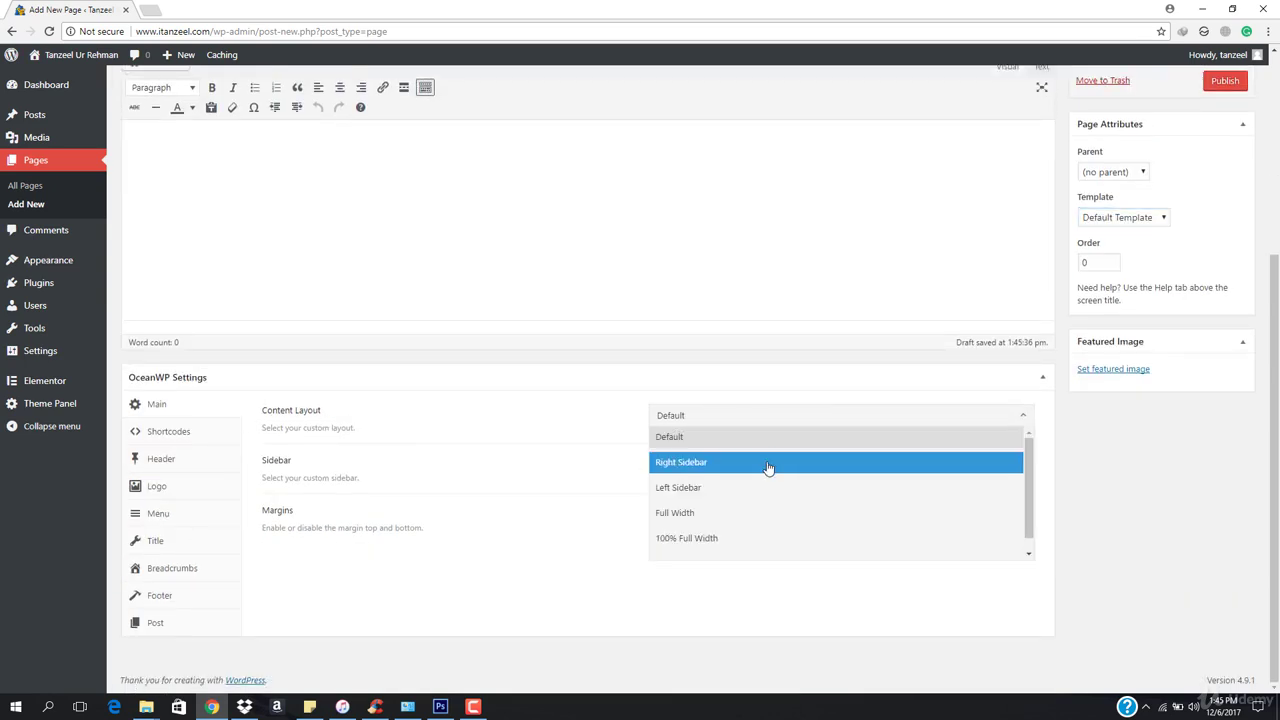
click(742, 537)
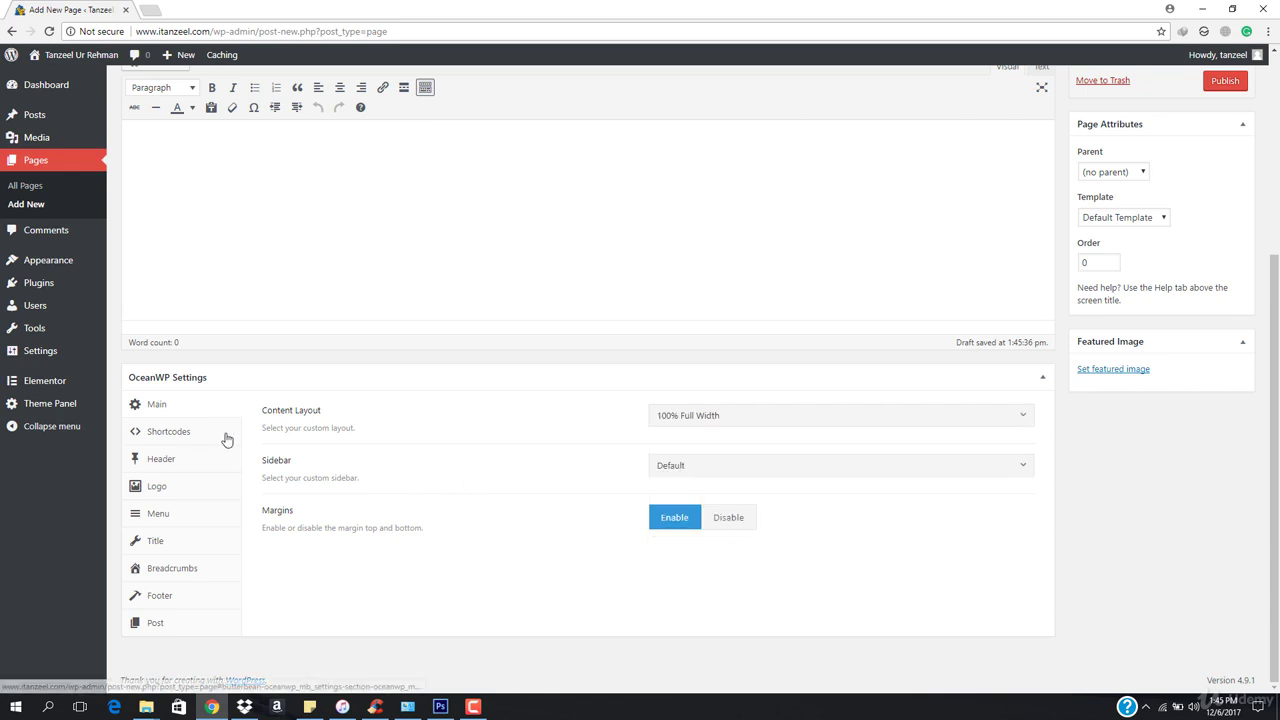
Set the Hire Me page's header style to Minimal in the OceanWP settings
click(180, 463)
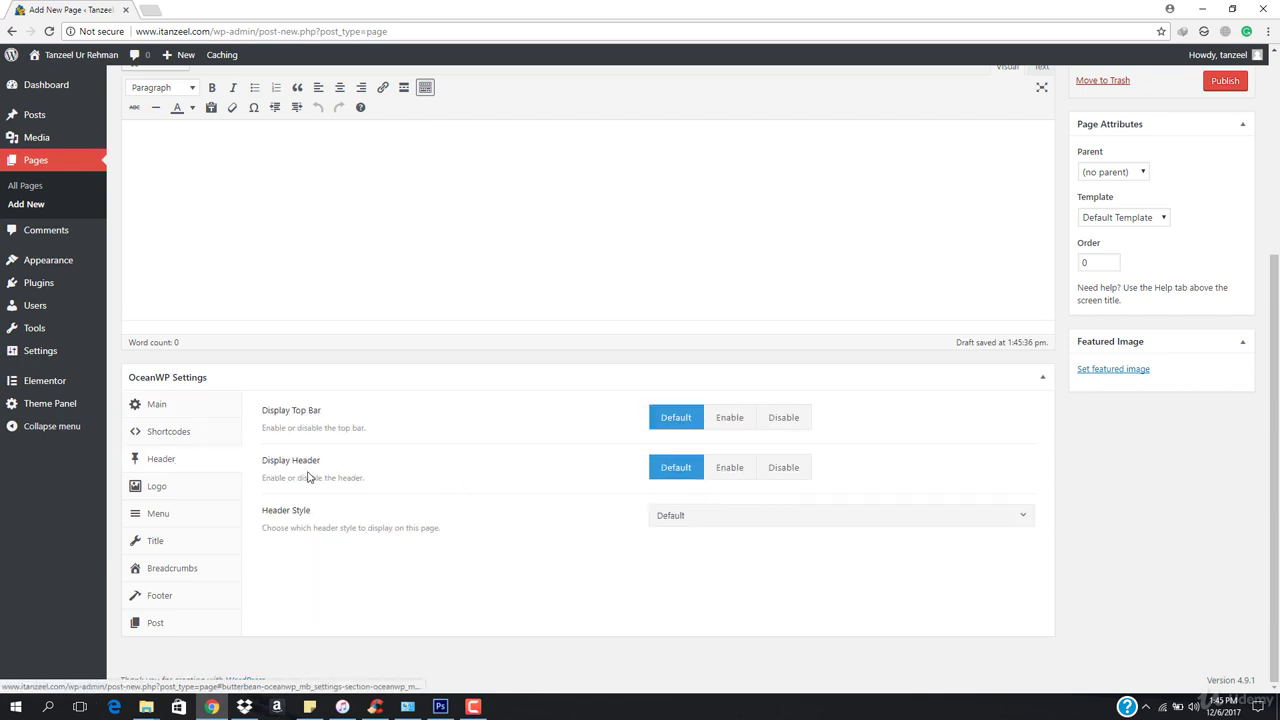
click(725, 518)
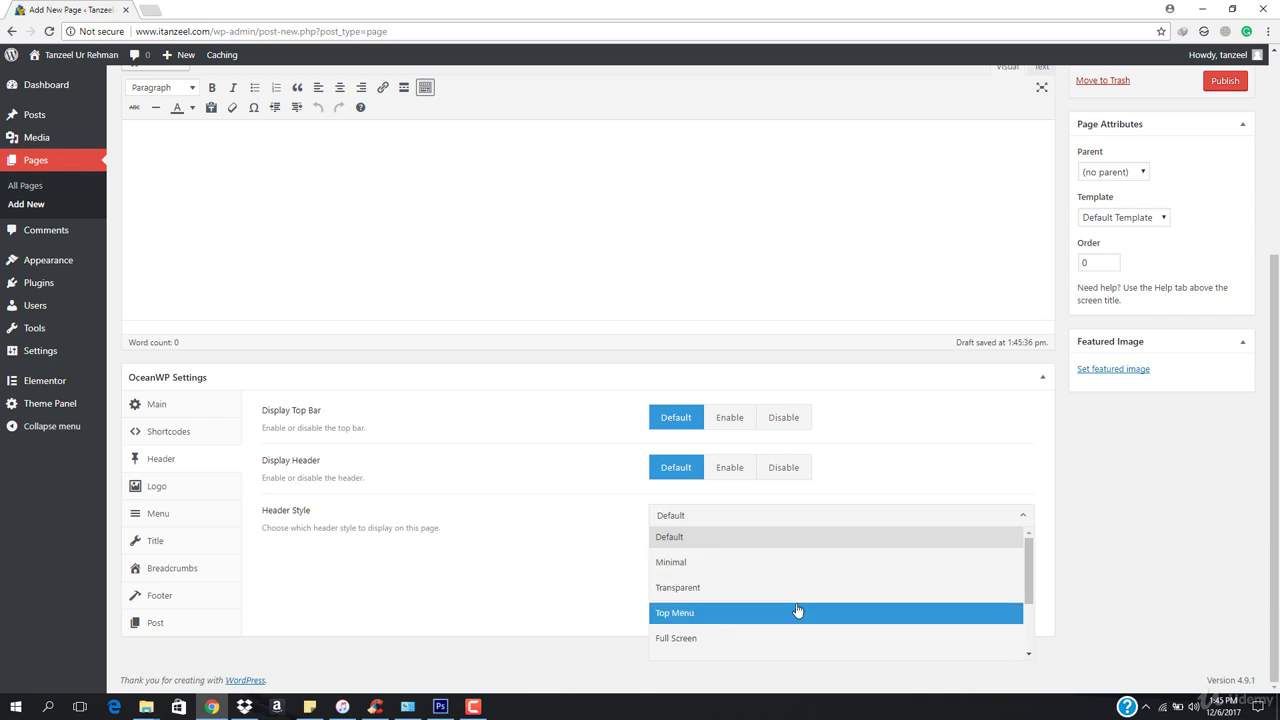
click(697, 566)
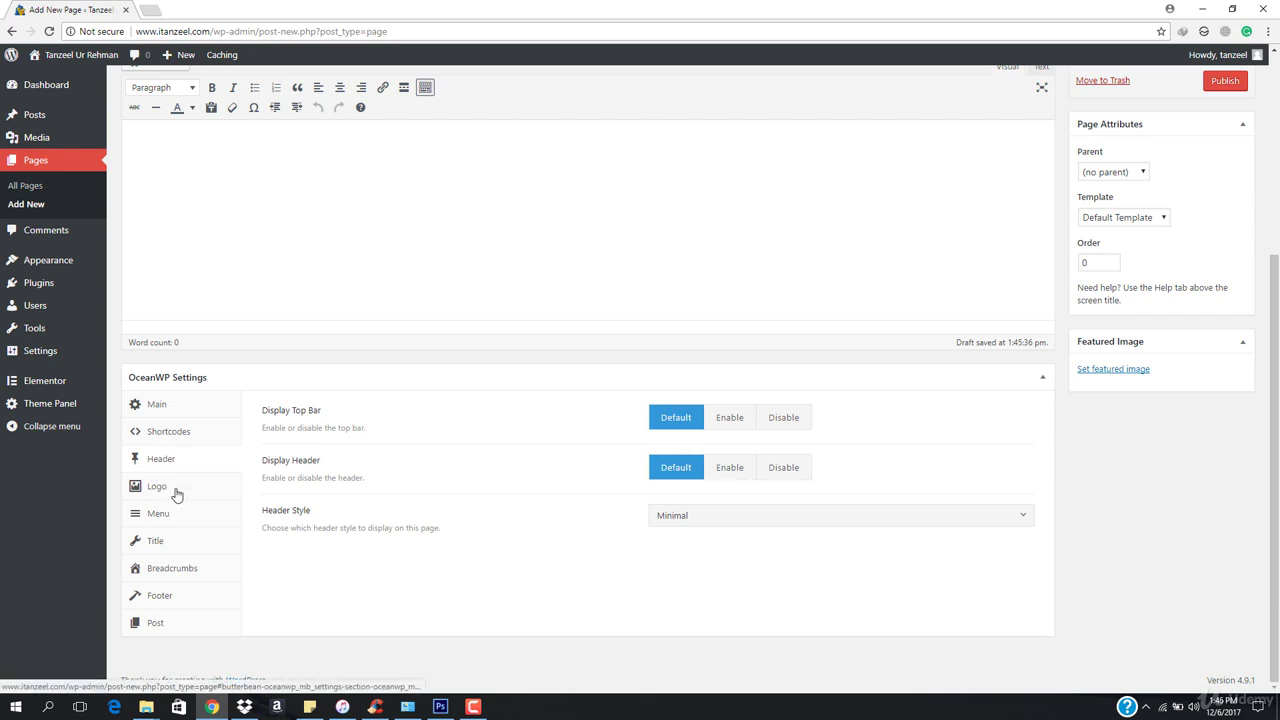
Disable the page title display for the Hire Me page and publish the page
click(172, 545)
click(789, 429)
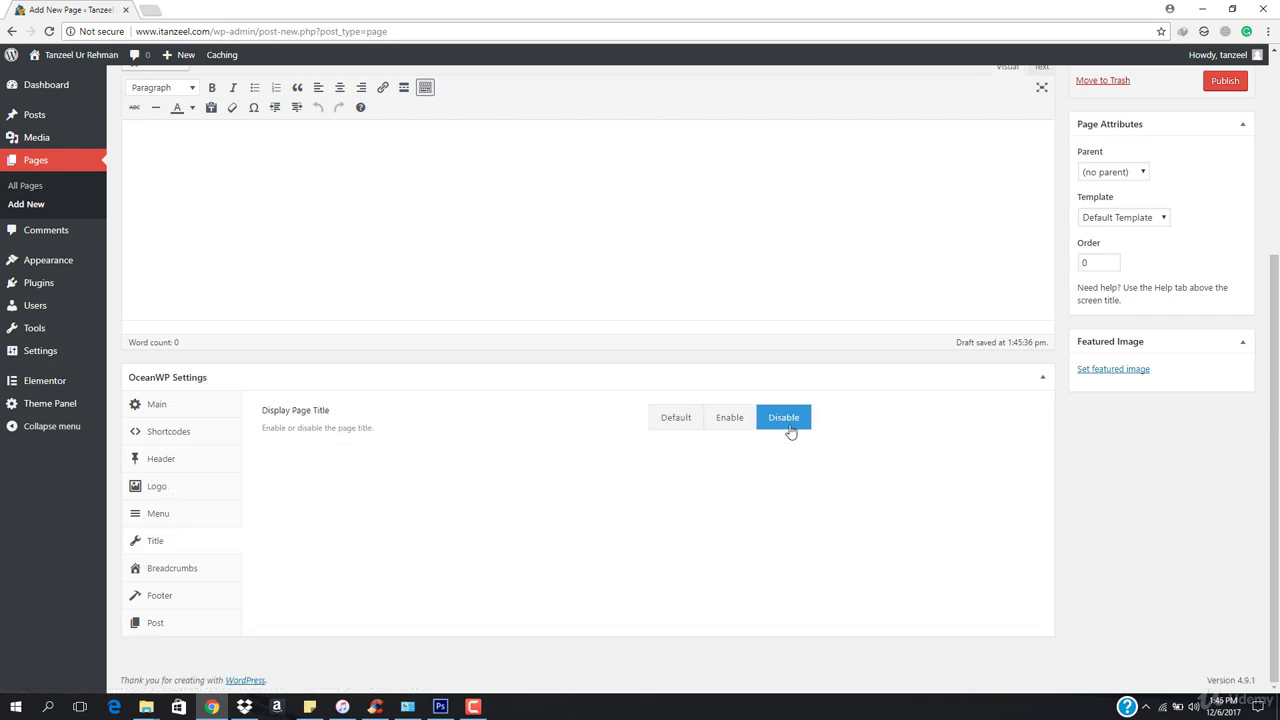
scroll(848, 499, up, 3)
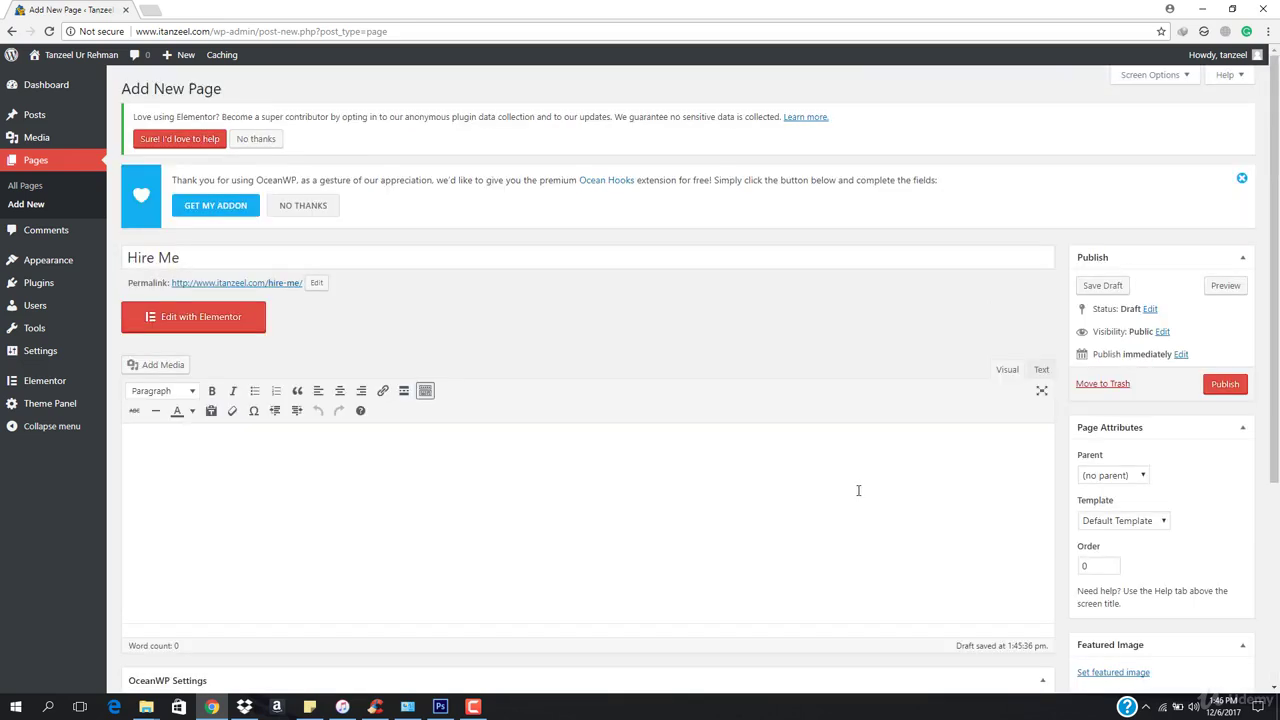
click(1224, 385)
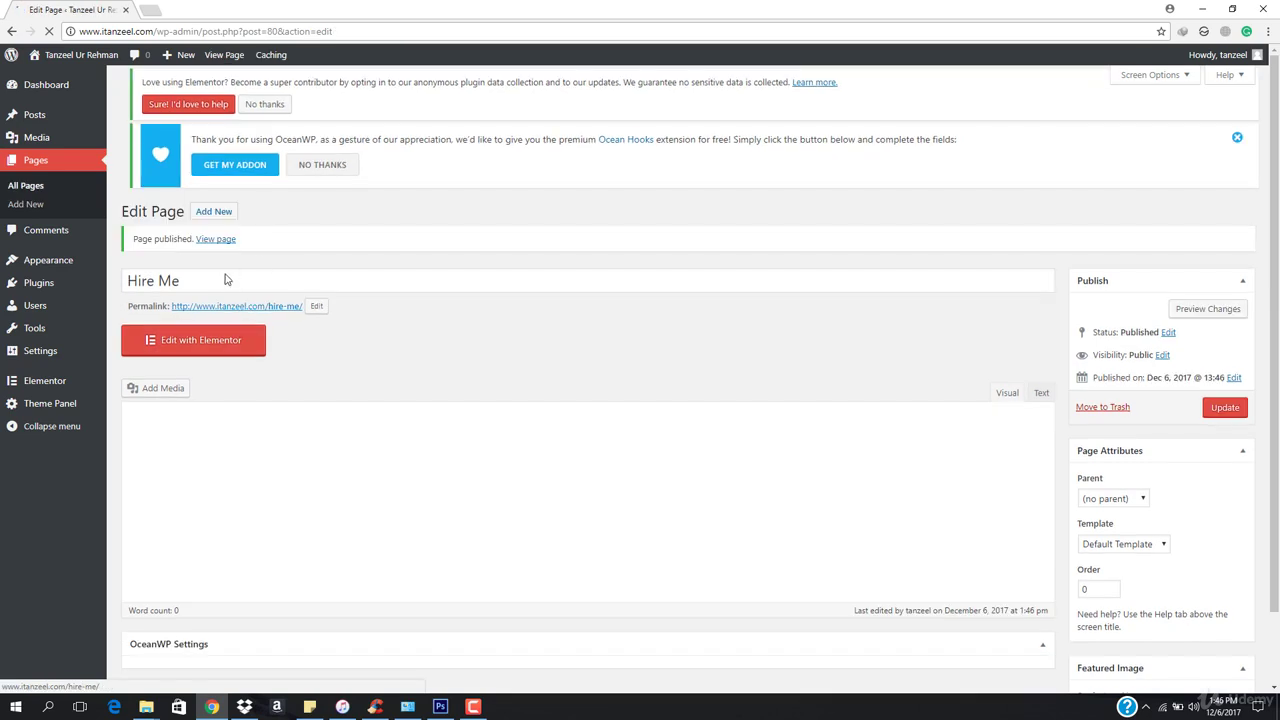
Open the published Hire Me page in a new tab and check its header and navigation
right_click(214, 243)
right_click(206, 251)
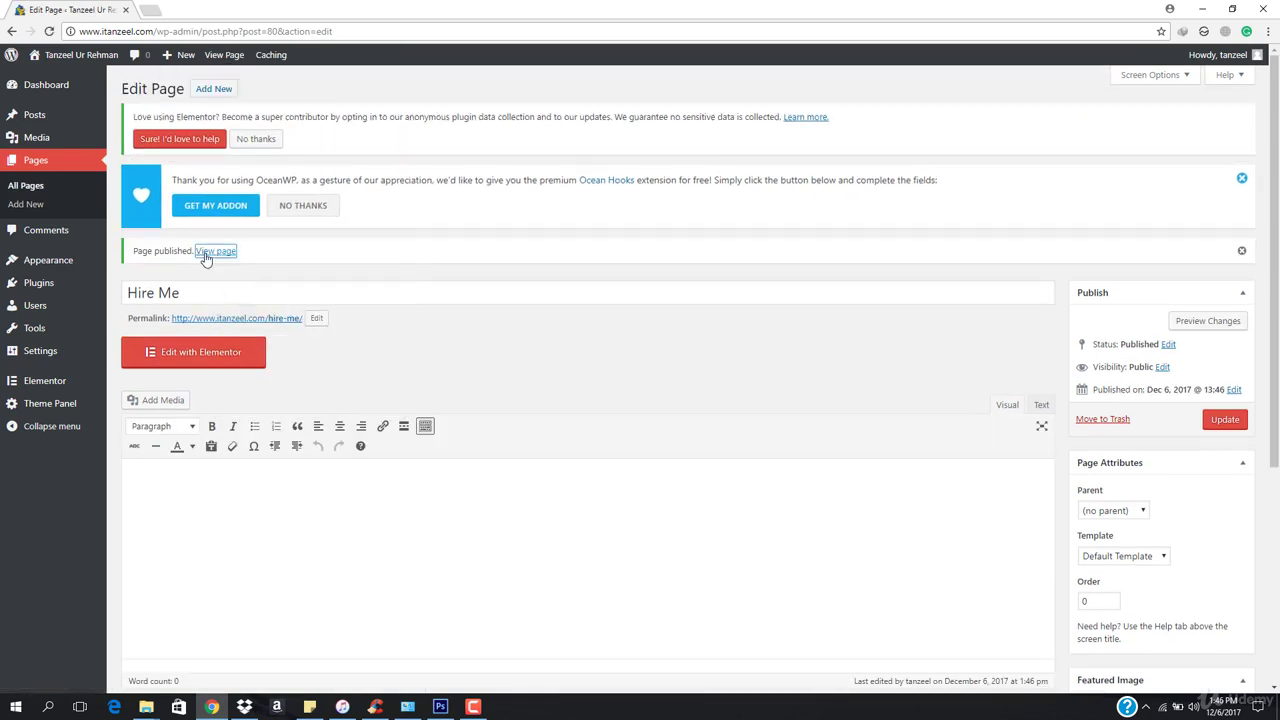
click(252, 260)
click(173, 8)
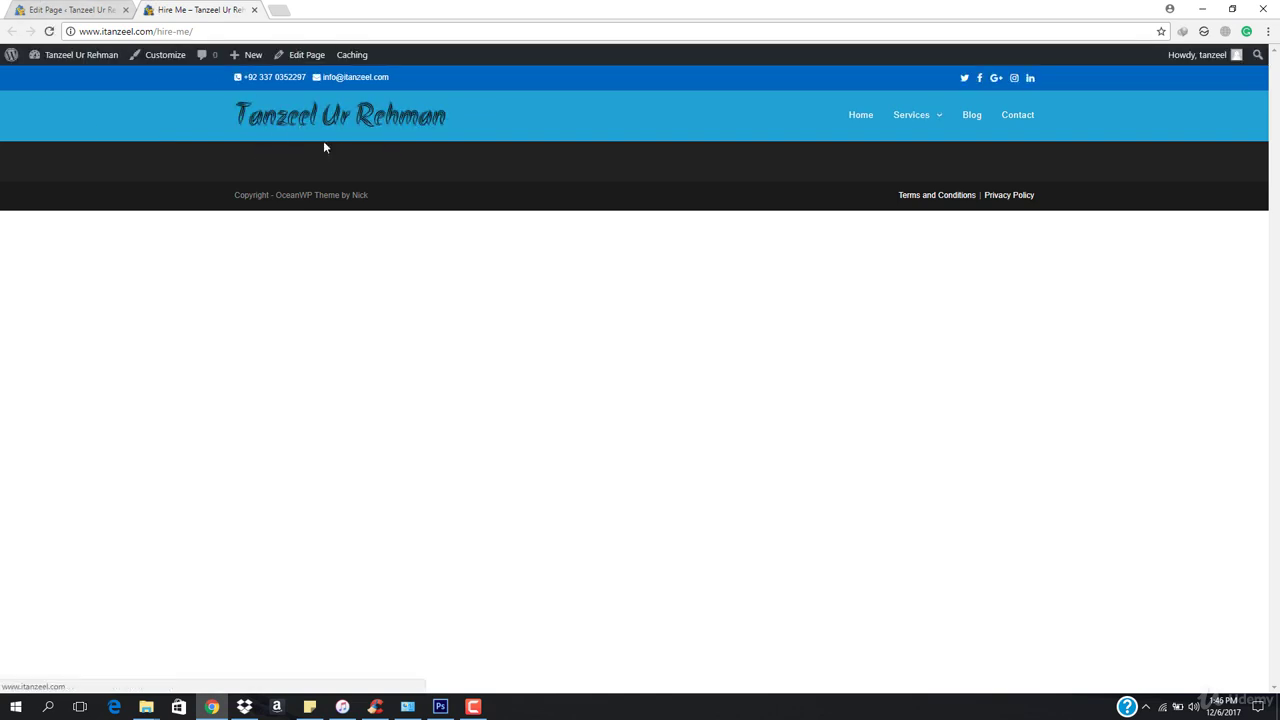
mouse_move(933, 125)
Set the Hire Me page's header style to Default in the OceanWP settings and update the page
click(62, 8)
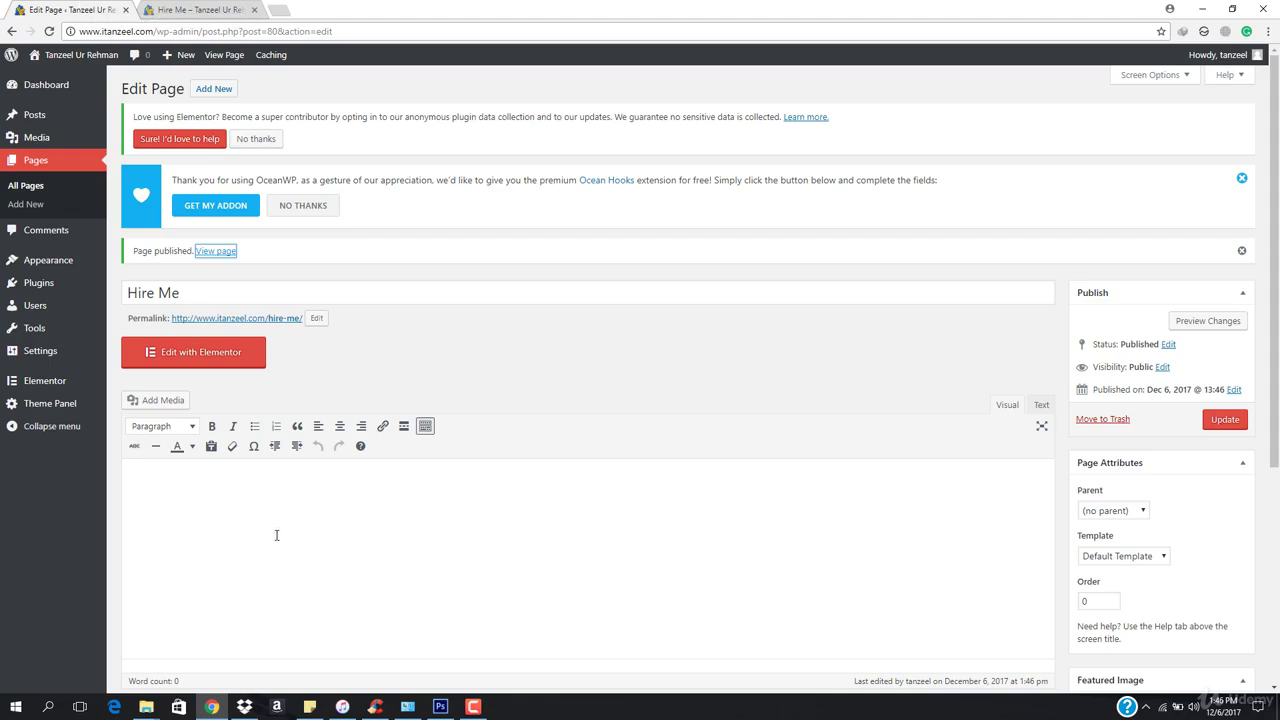
scroll(280, 531, down, 3)
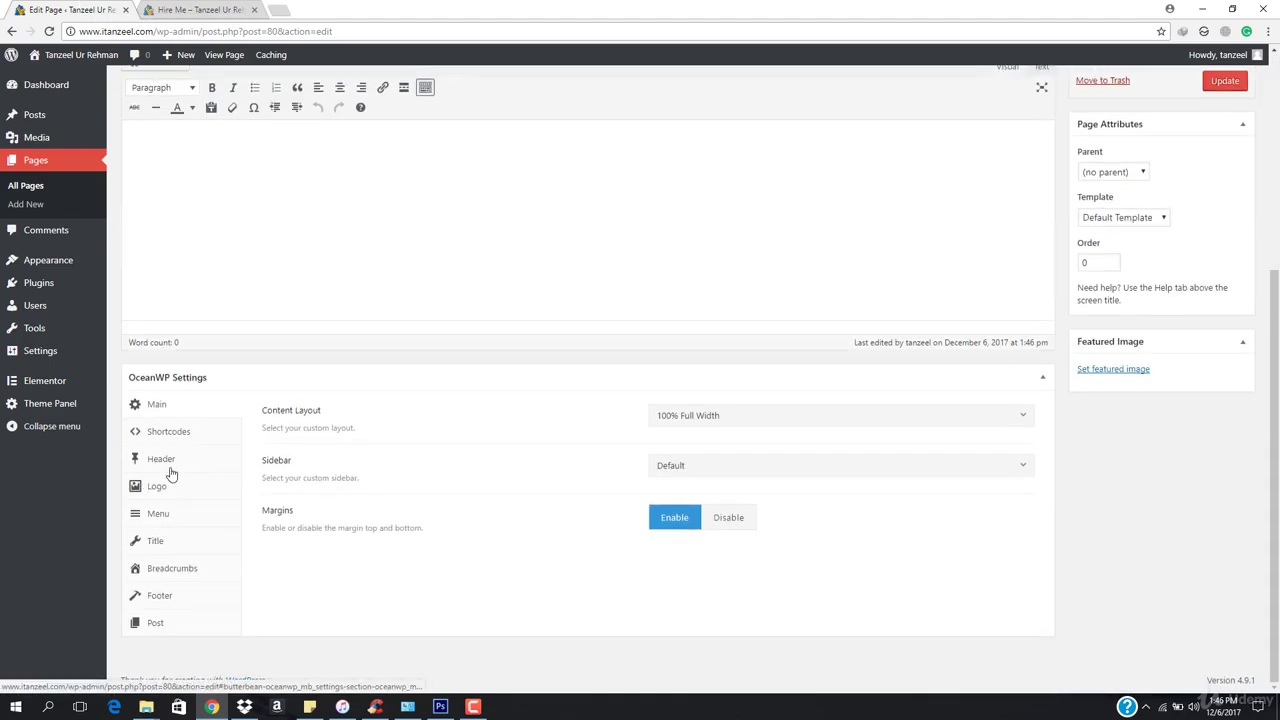
click(168, 462)
click(738, 525)
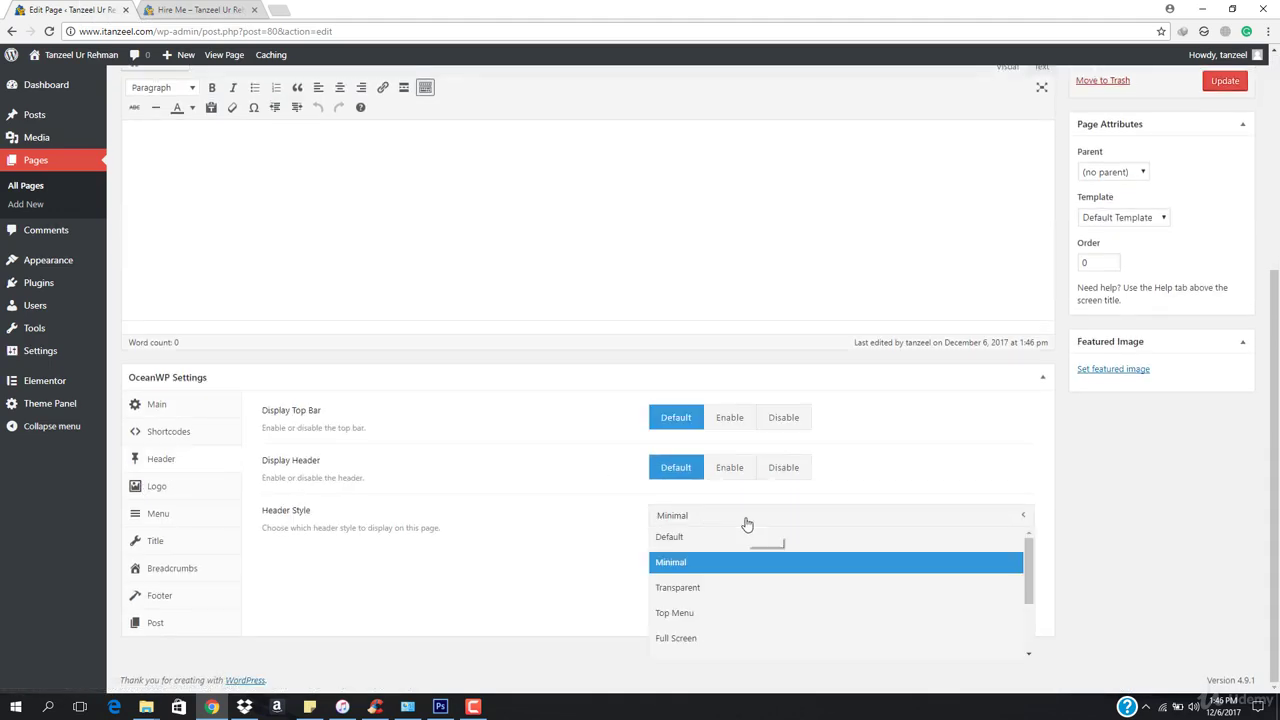
click(746, 536)
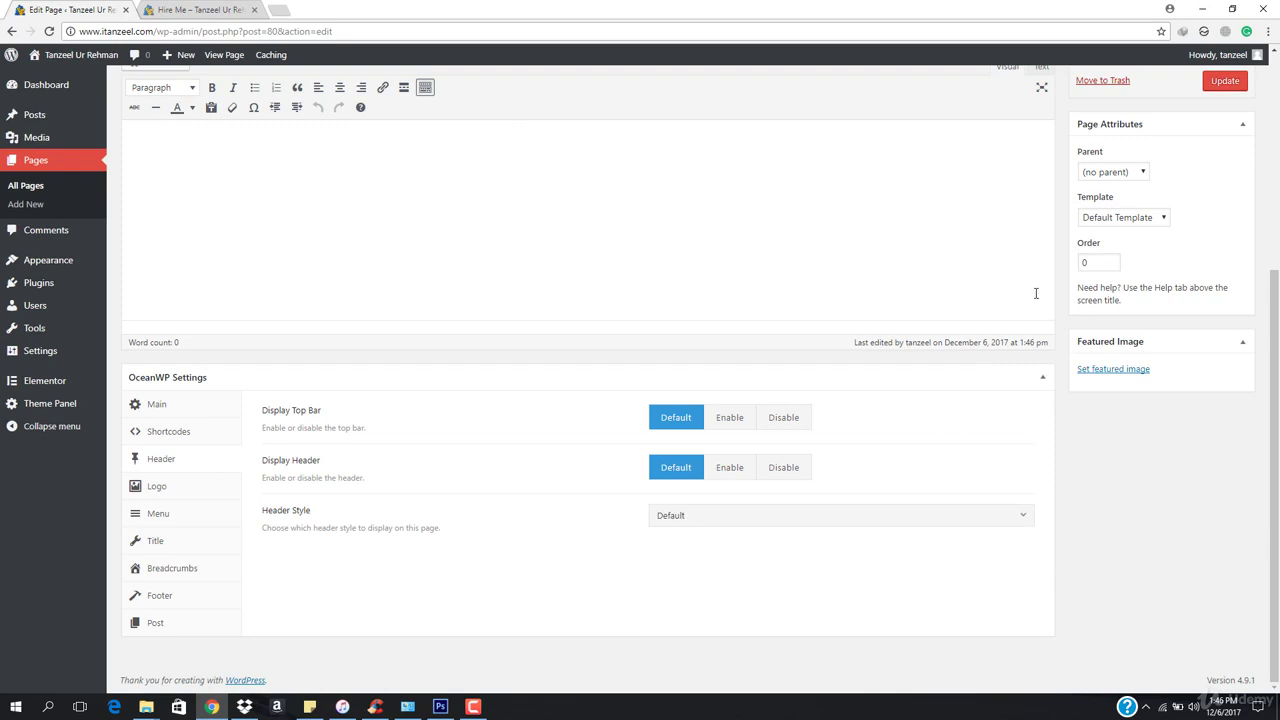
click(1224, 91)
Reload the live Hire Me page and check its header and Services submenu
click(204, 9)
click(255, 31)
key(Return)
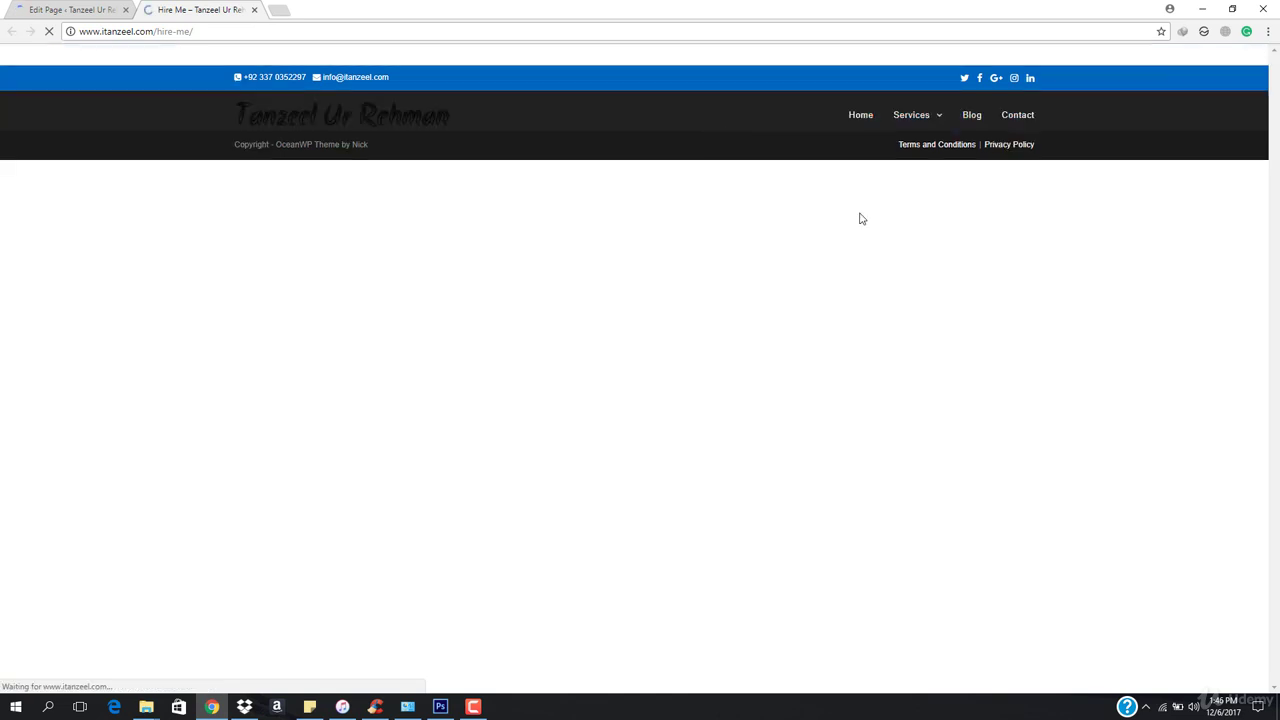
mouse_move(899, 121)
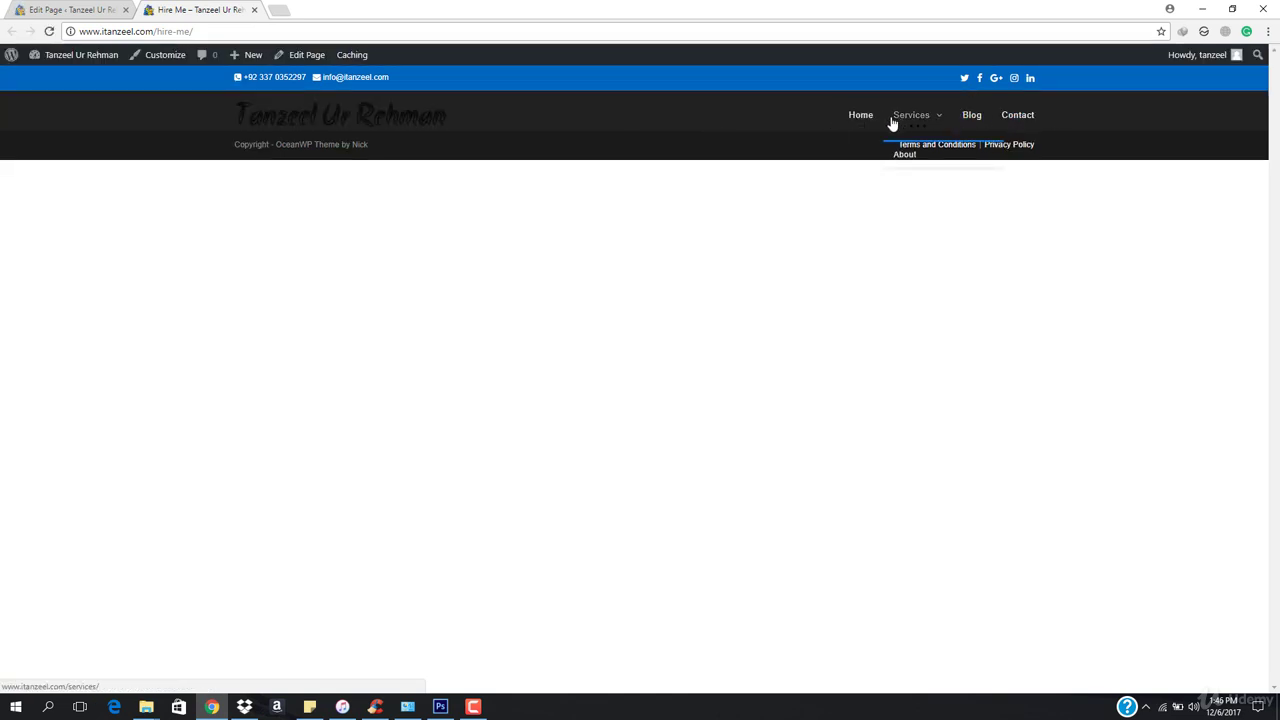
Set the Hire Me page's header style to Transparent in the OceanWP settings and update the page
click(45, 7)
scroll(343, 380, down, 3)
scroll(492, 471, down, 1)
click(794, 480)
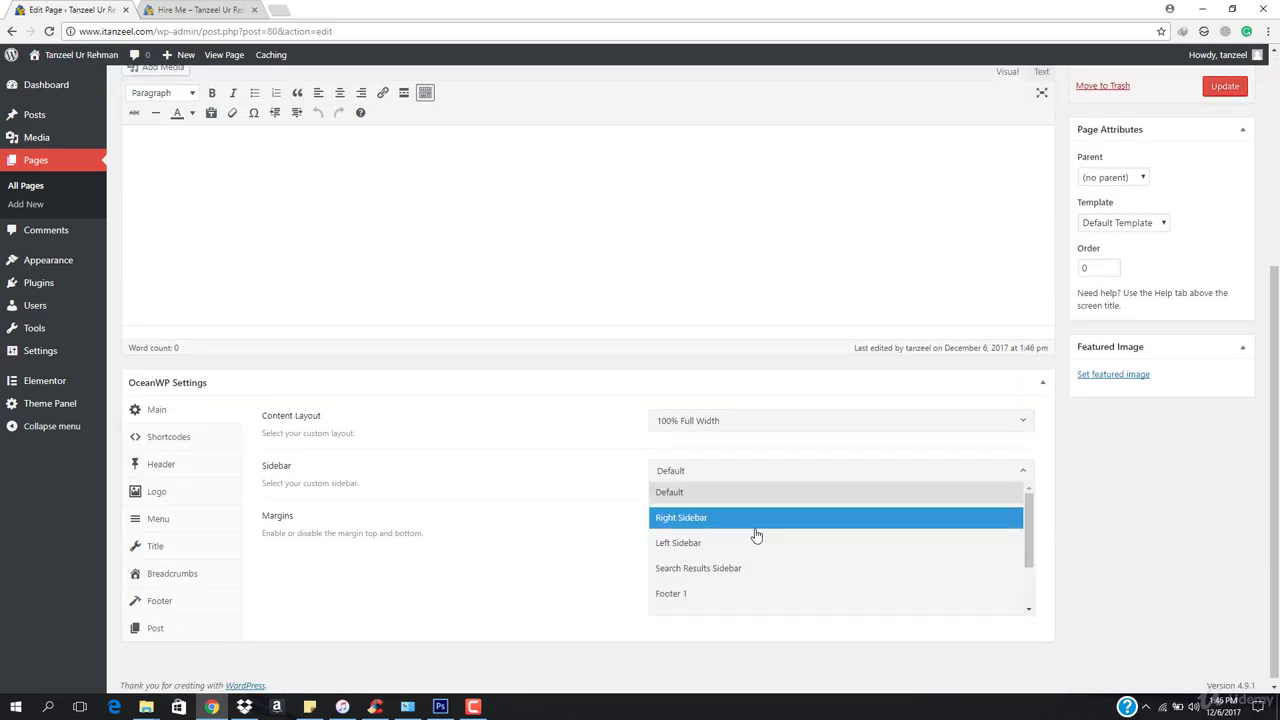
click(135, 483)
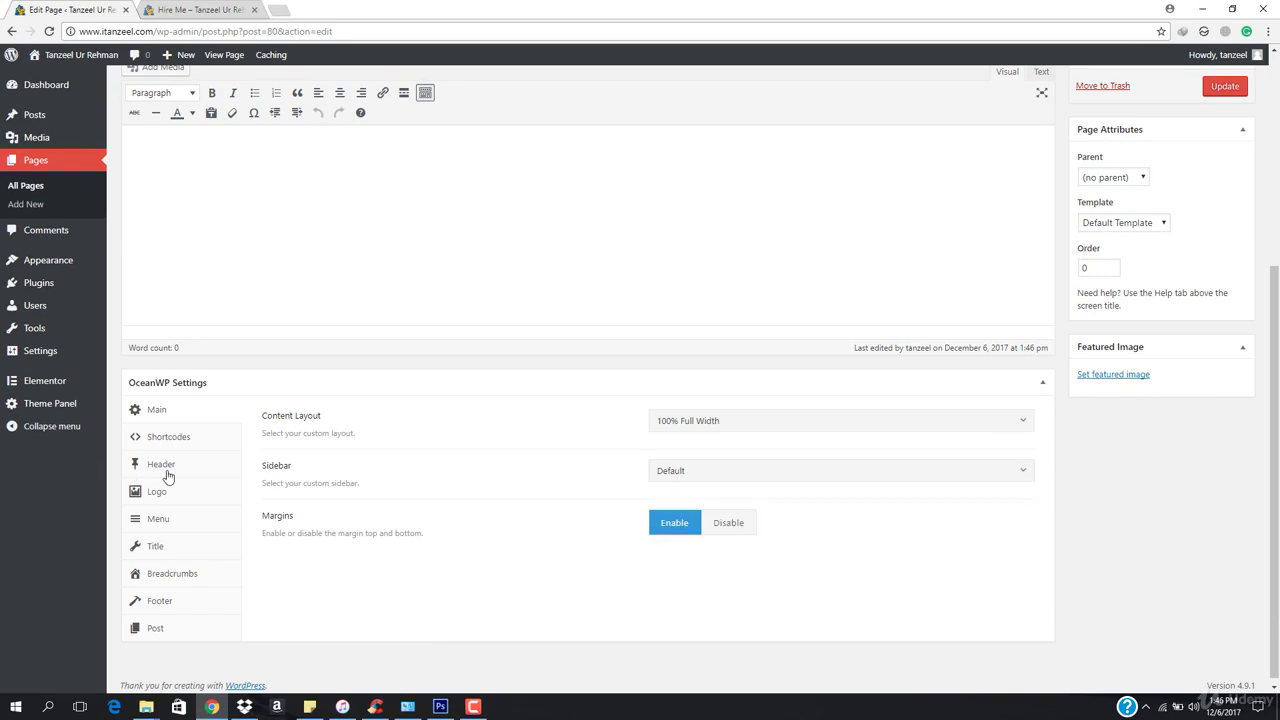
click(168, 476)
click(783, 521)
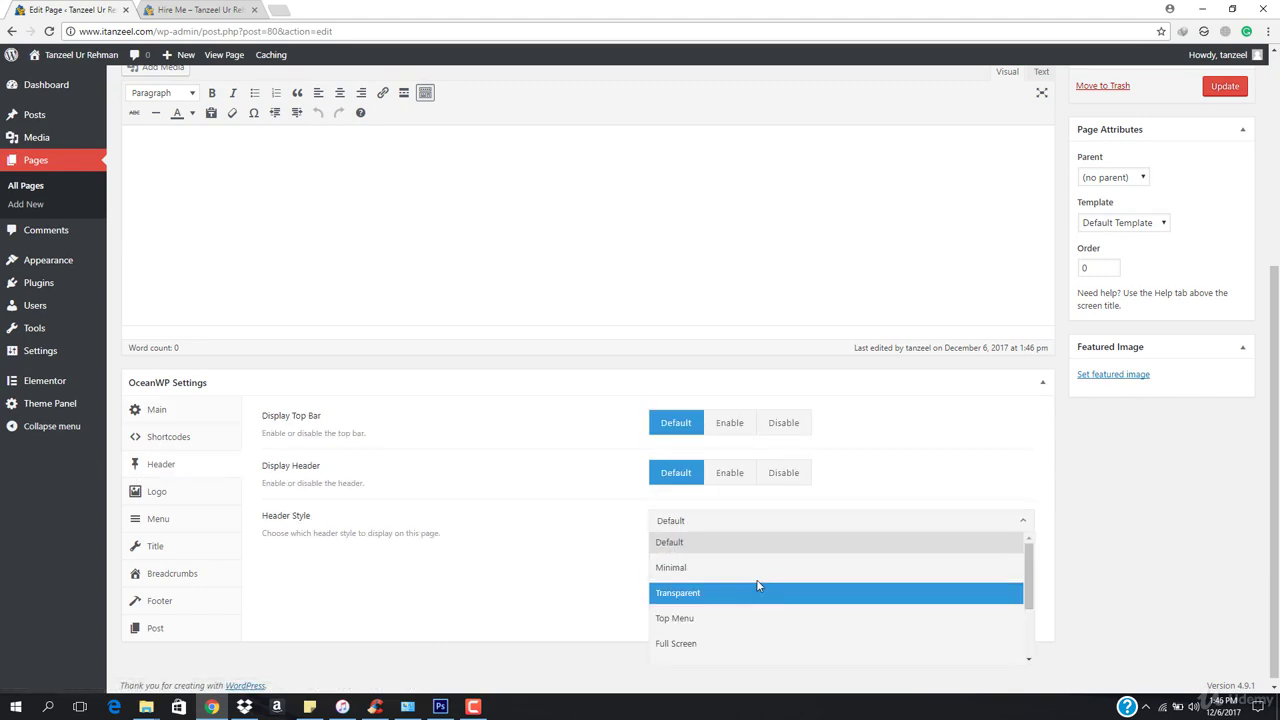
click(745, 593)
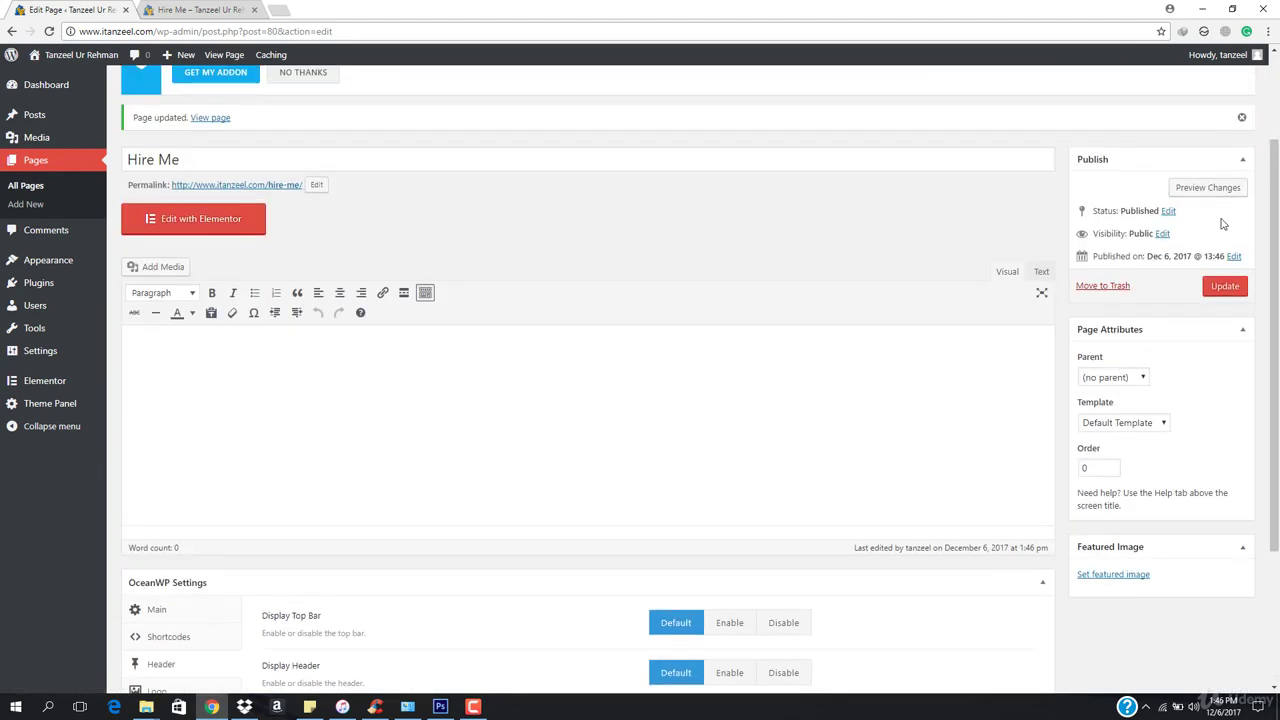
click(1225, 286)
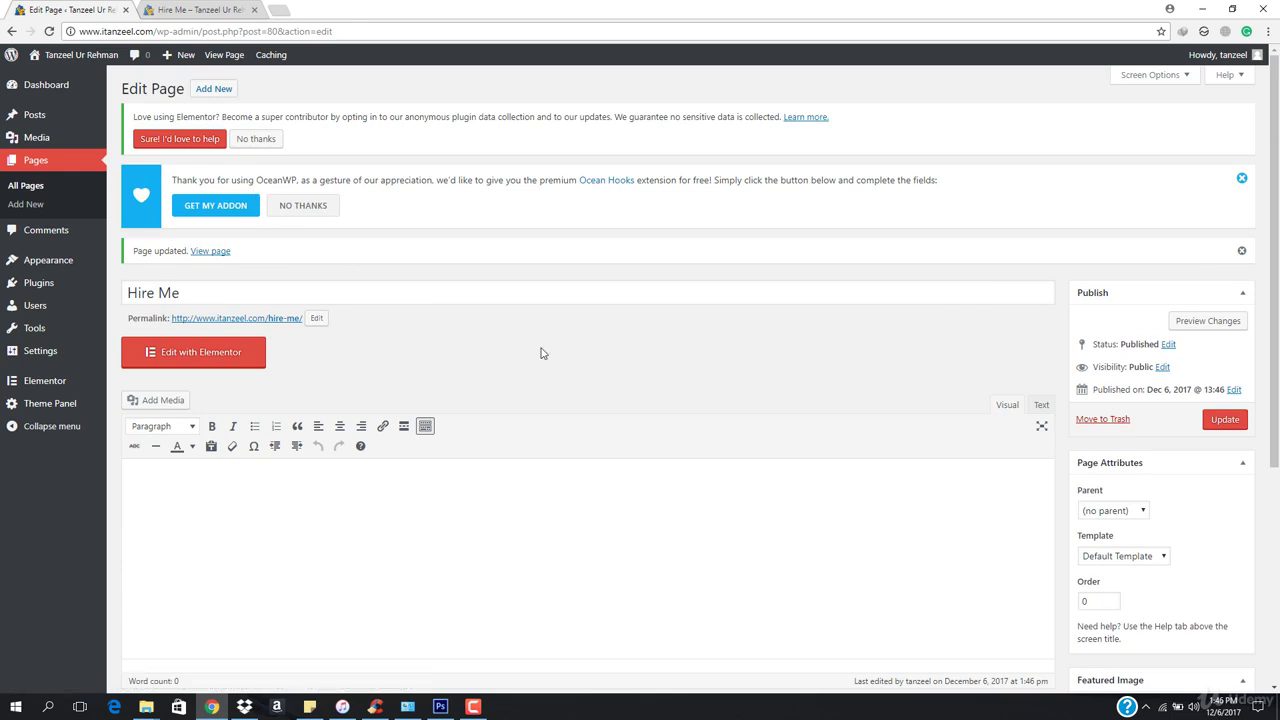
Open the Hire Me page for editing in Elementor and close the live page's browser tab
click(198, 356)
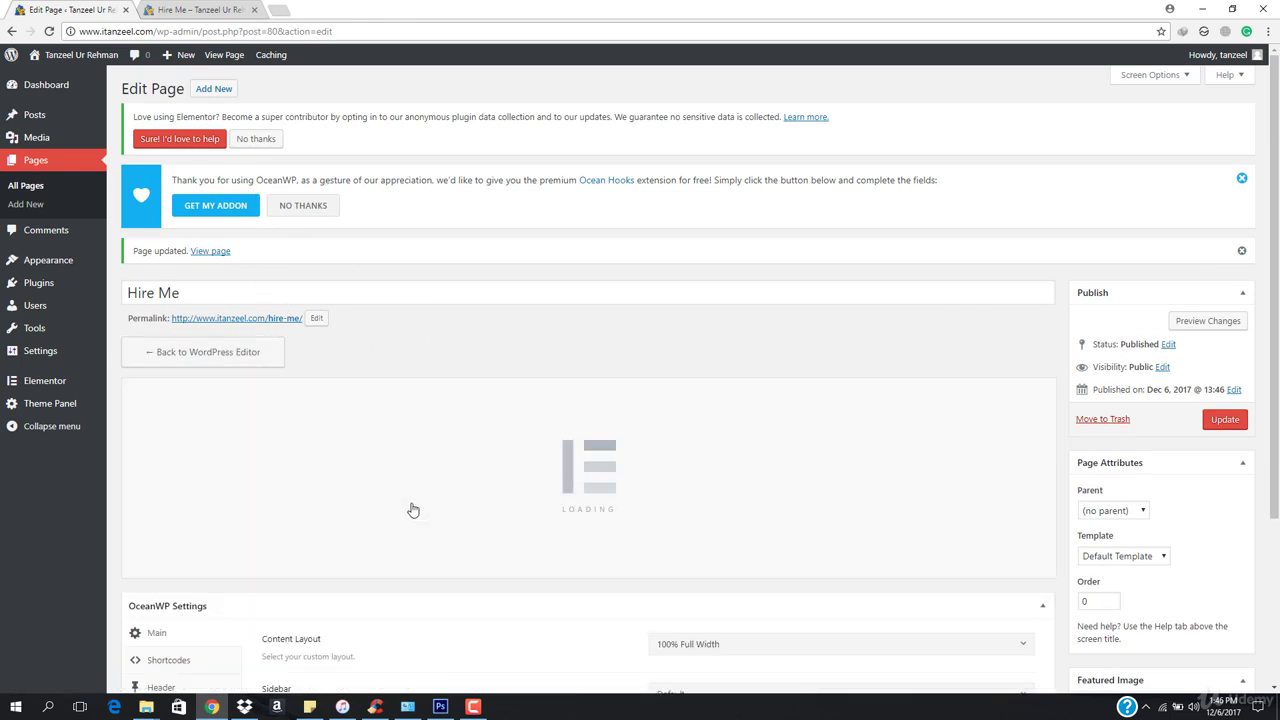
click(240, 10)
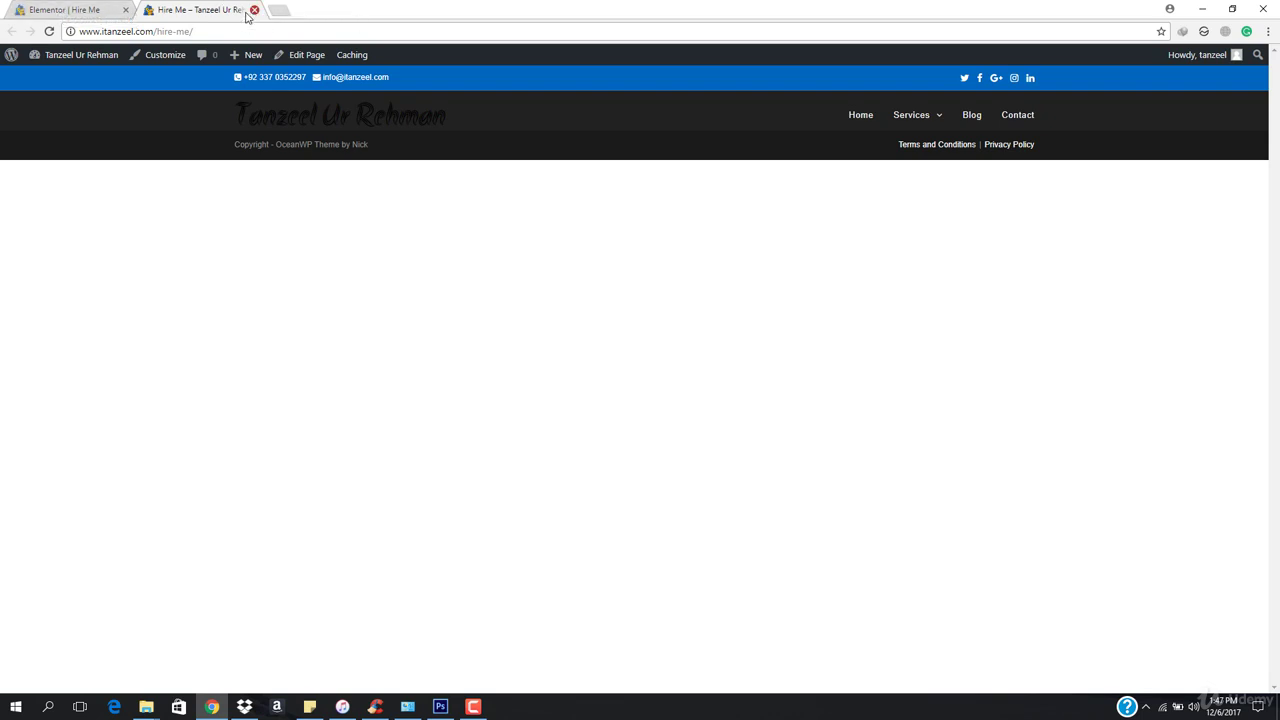
click(254, 10)
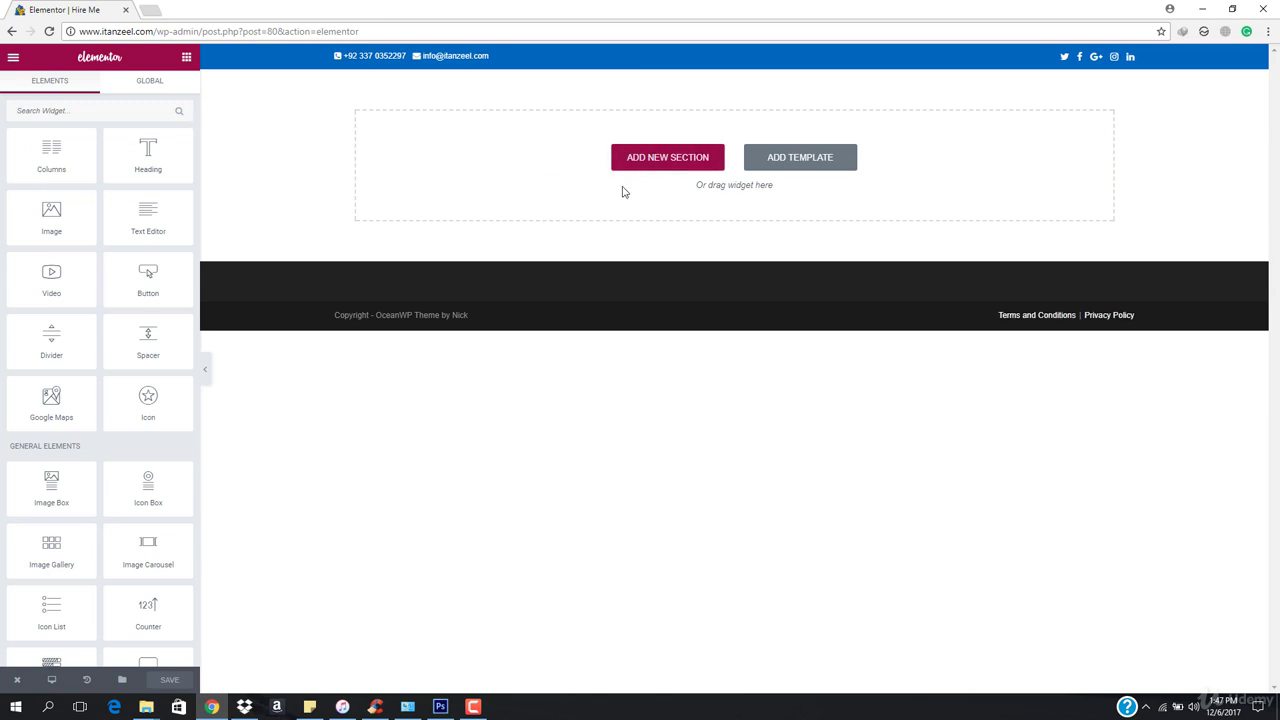
Add a single-column section and give it a classic background with the laptop image Untitled-1-copy-1.jpg from the media library
click(674, 160)
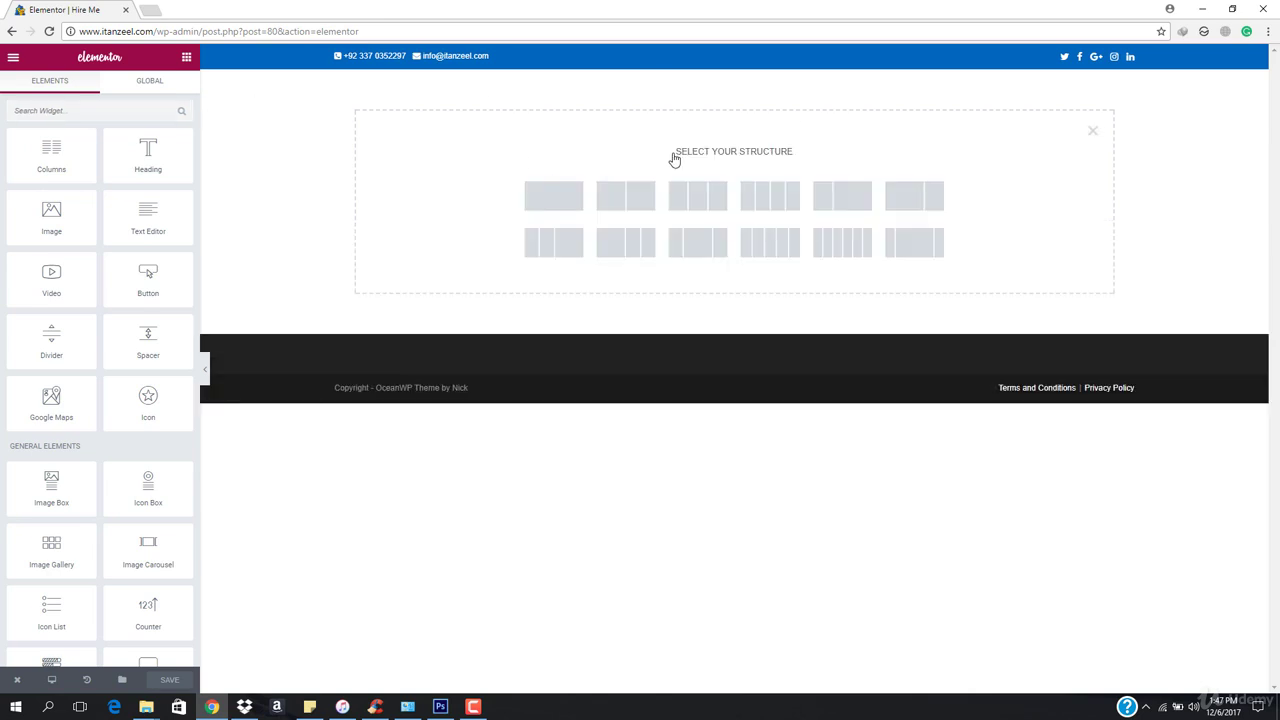
click(581, 191)
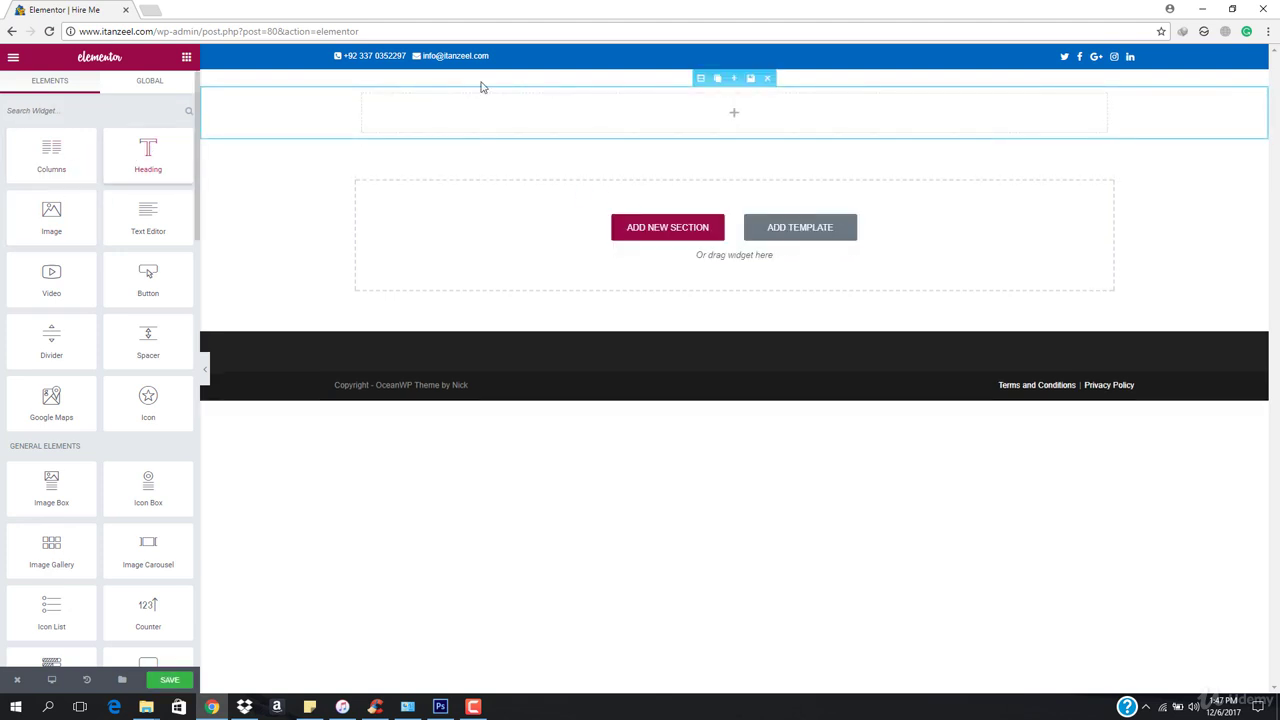
click(700, 78)
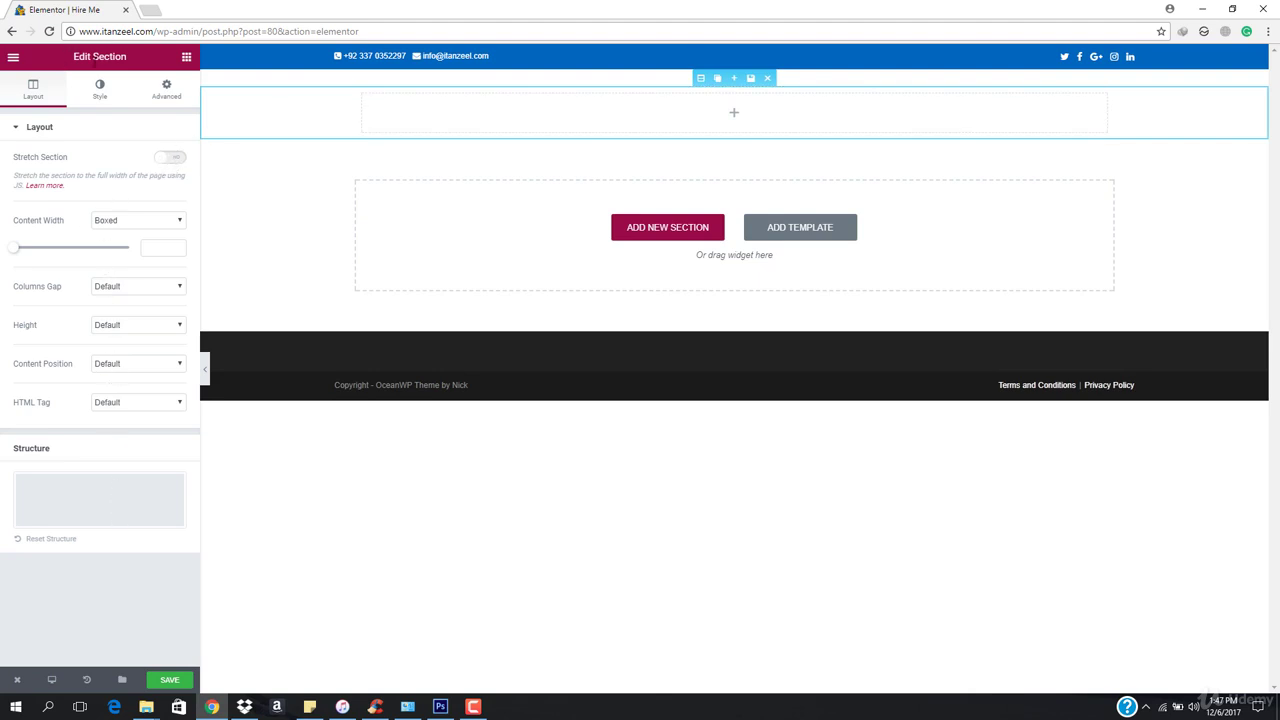
click(97, 90)
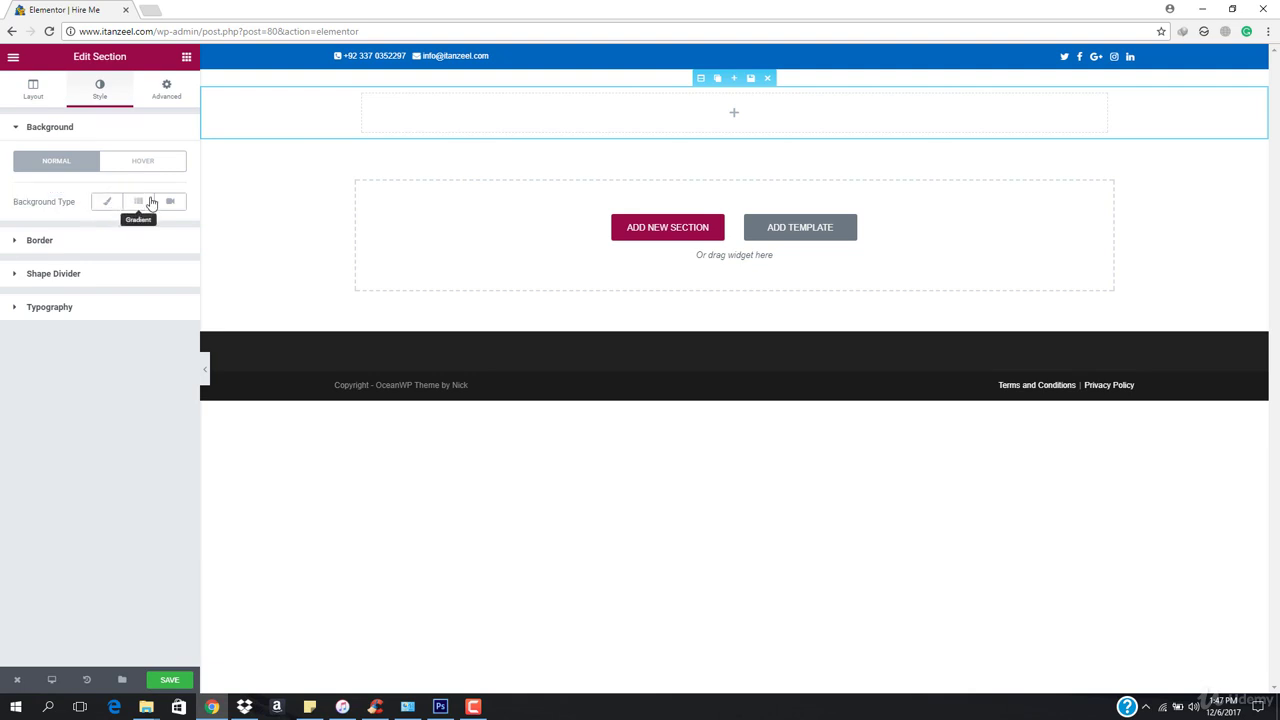
double_click(107, 202)
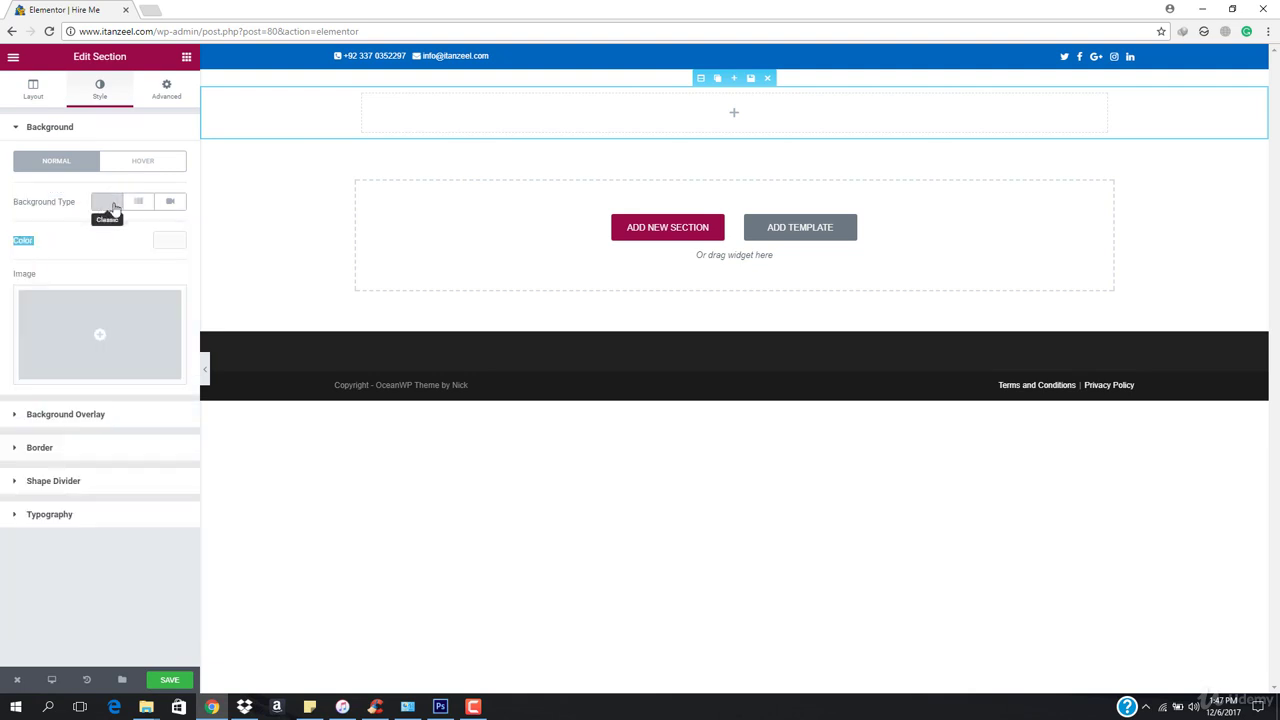
click(100, 345)
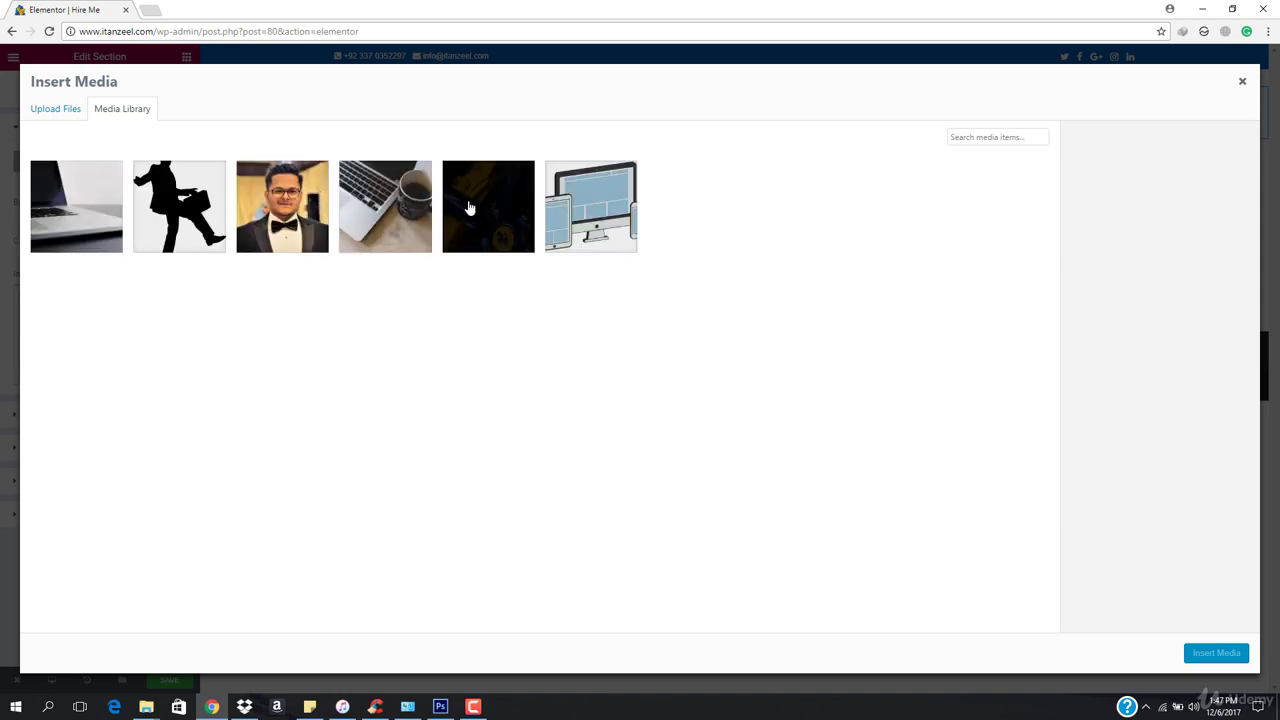
click(72, 207)
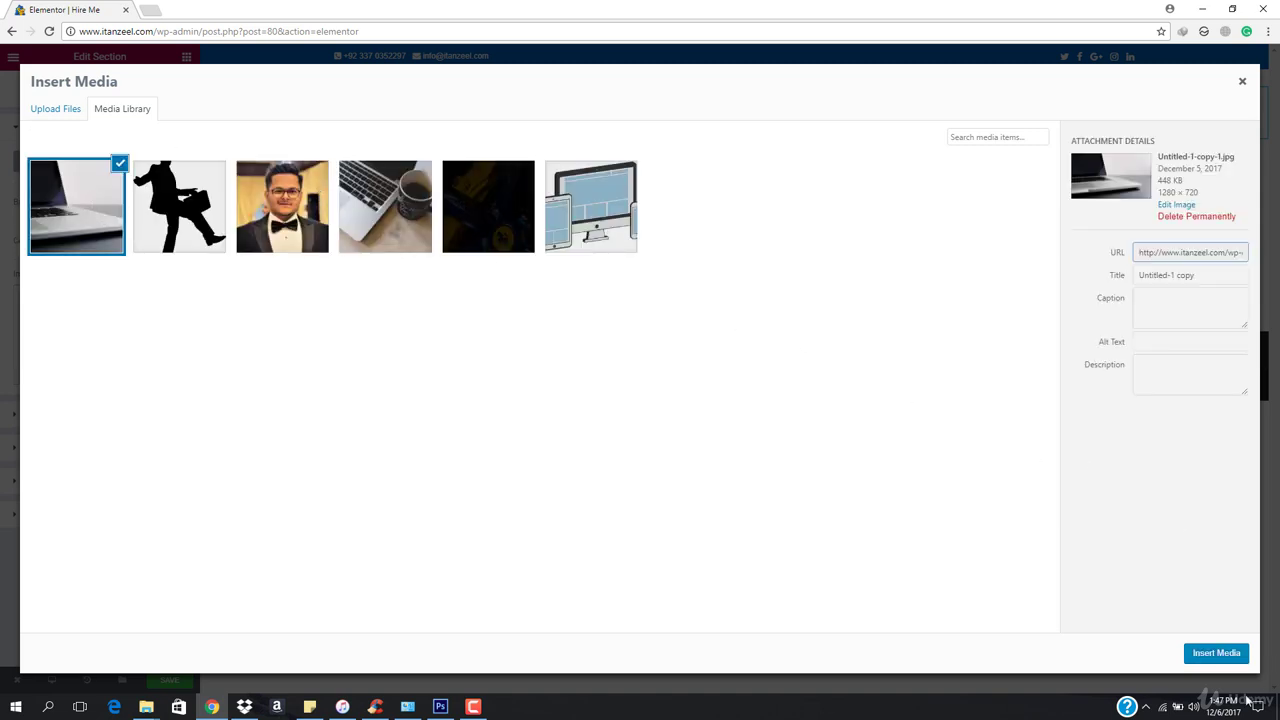
click(1220, 656)
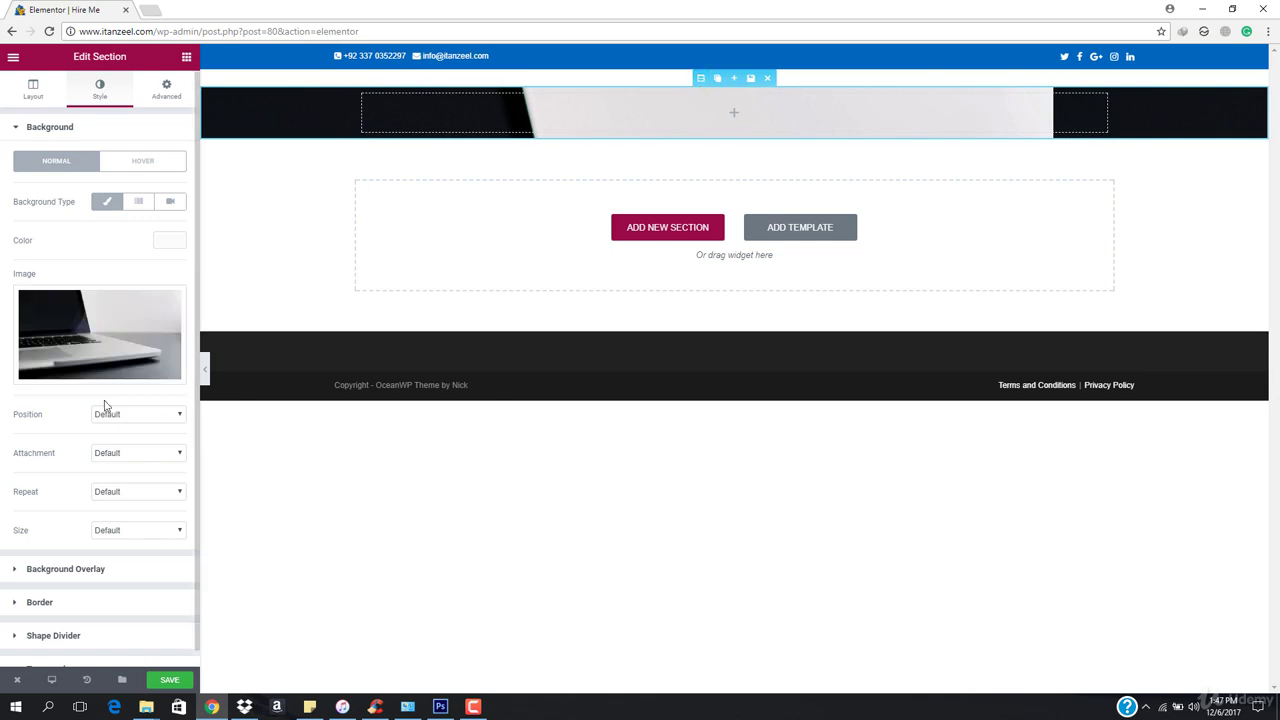
Set the section background image's attachment to Fixed and its size to Cover
scroll(46, 605, down, 1)
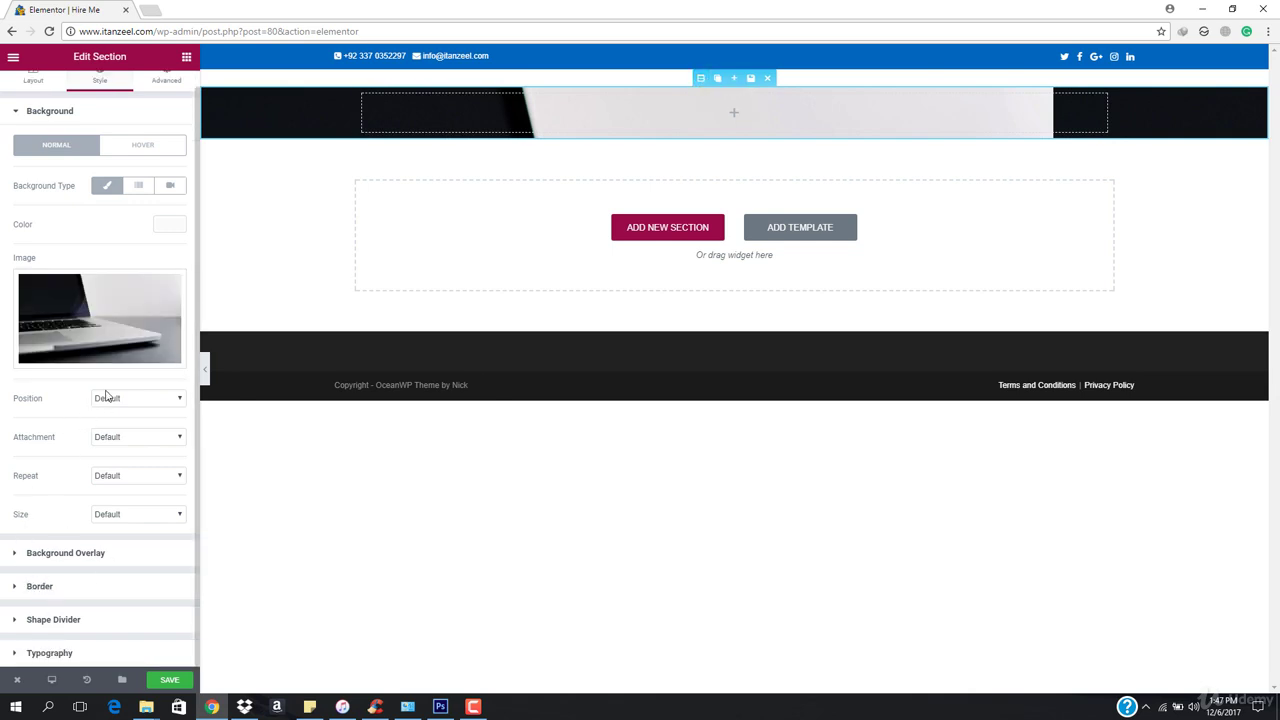
click(139, 399)
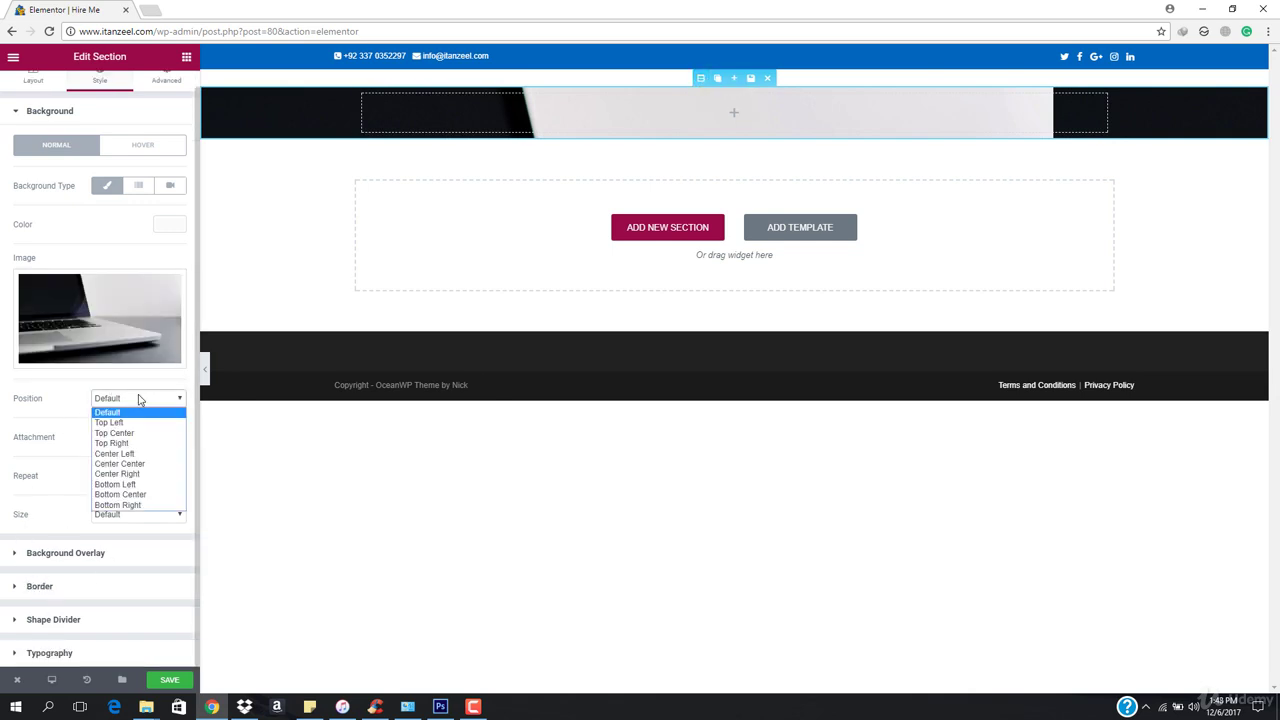
click(139, 400)
click(143, 438)
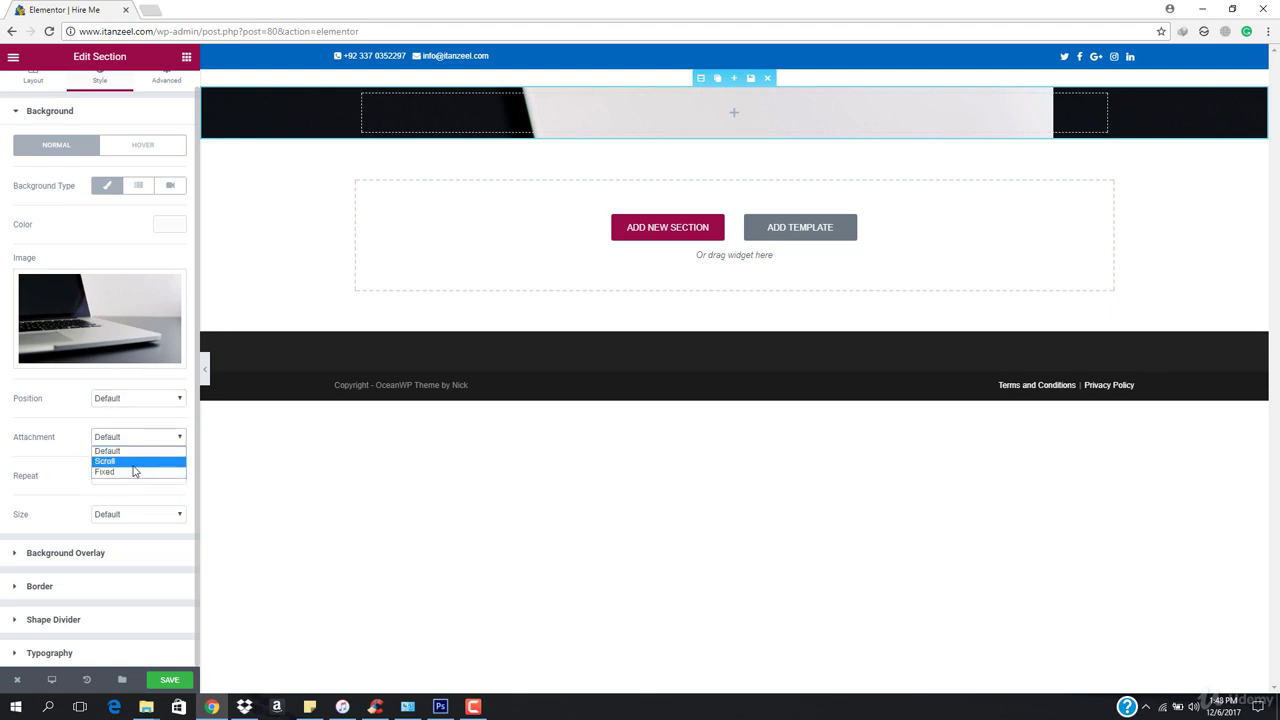
click(134, 472)
click(133, 512)
click(131, 553)
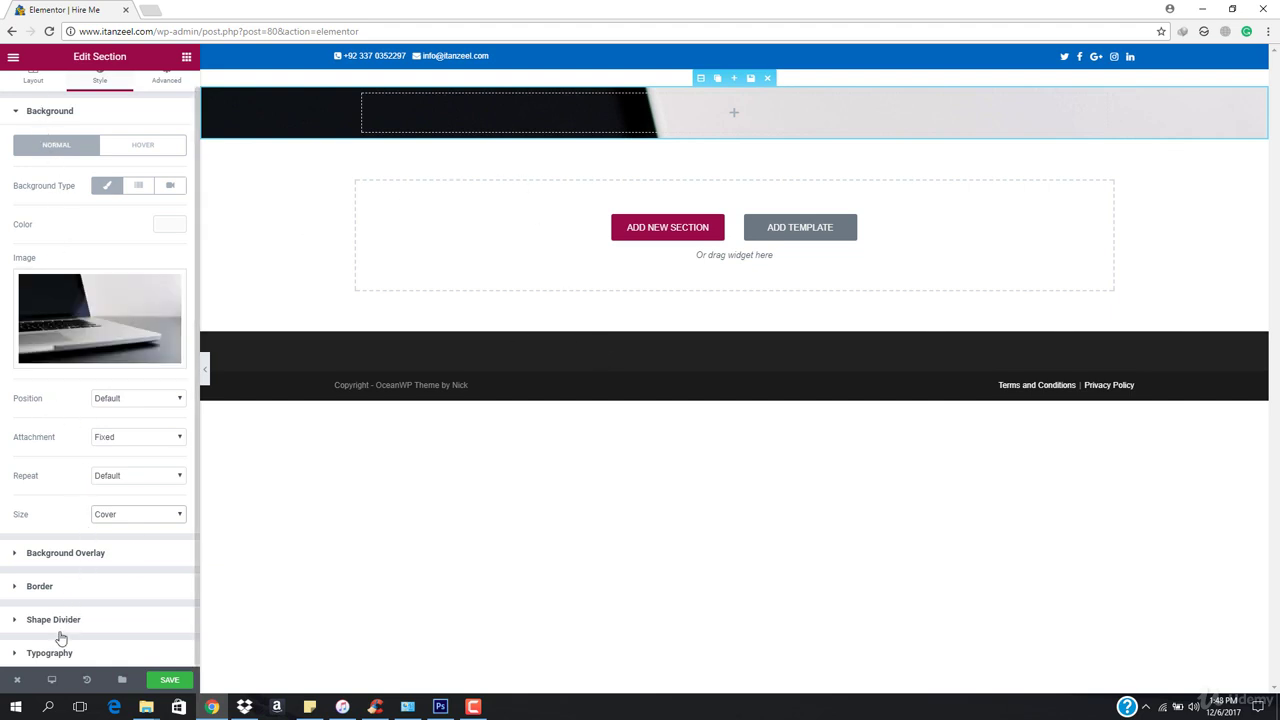
Try a classic background overlay on the section in blue #38afe2 at 0.69 opacity, and remove it
click(108, 555)
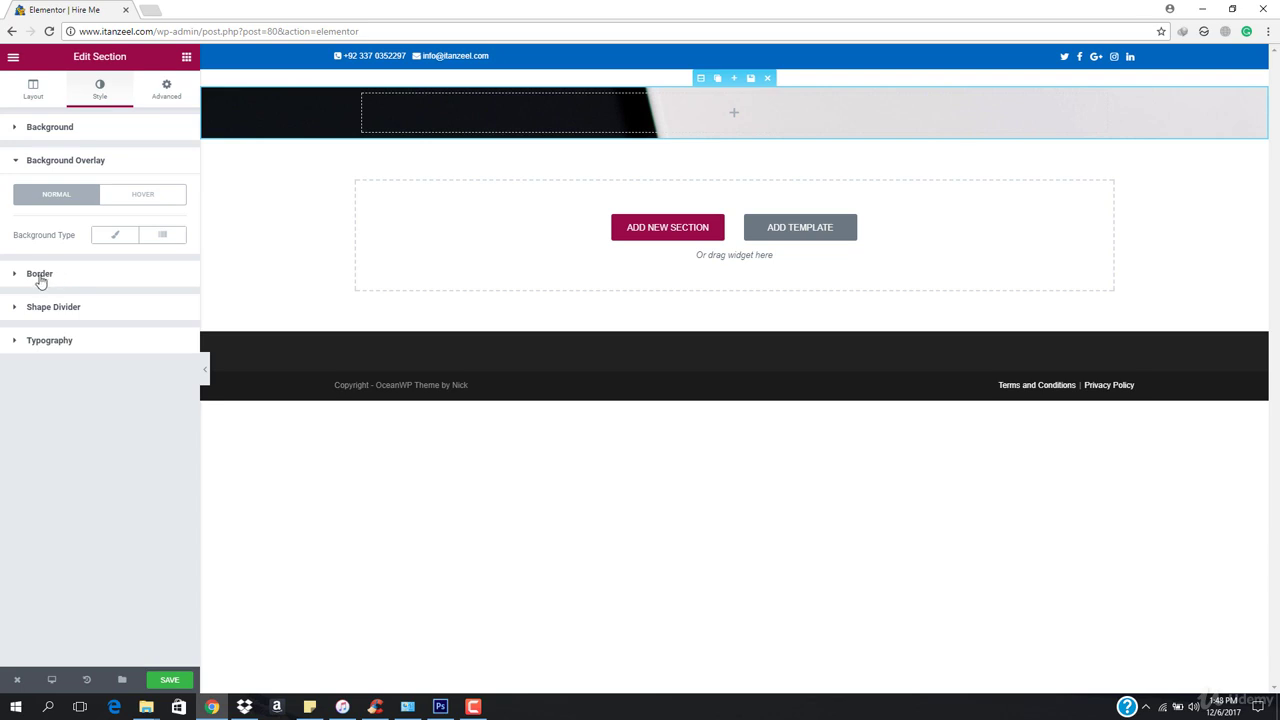
click(116, 237)
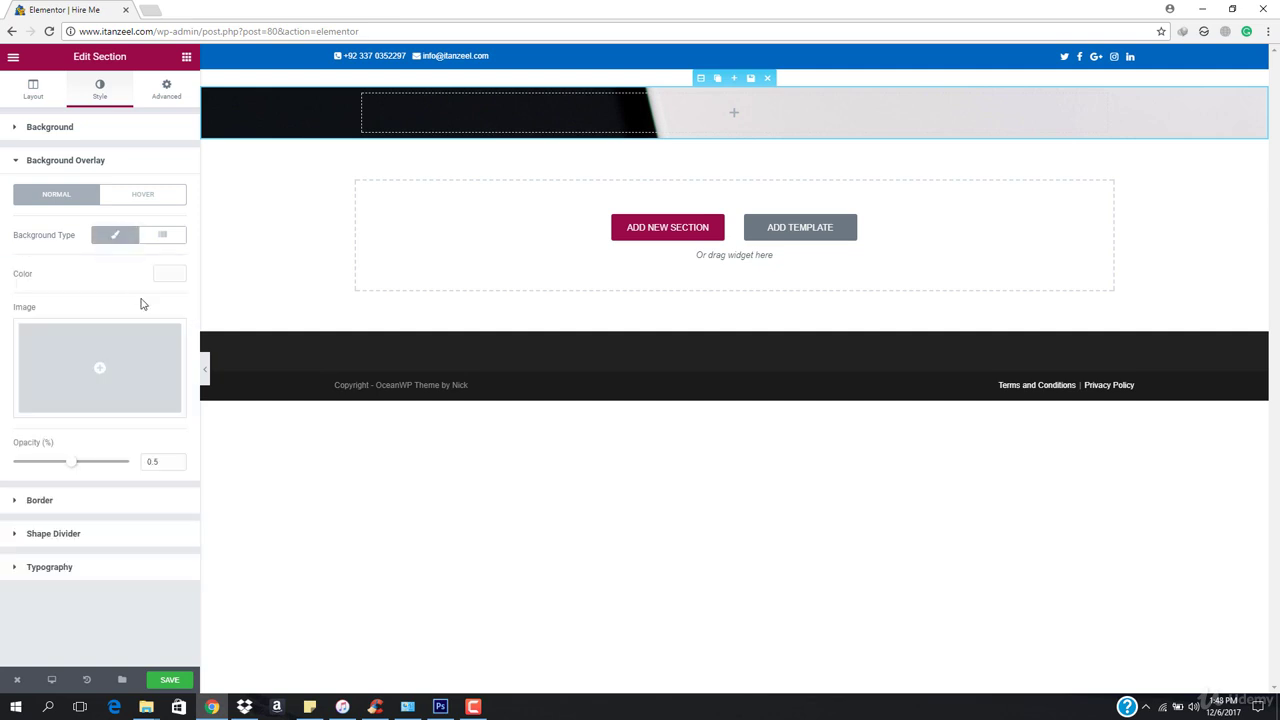
click(172, 276)
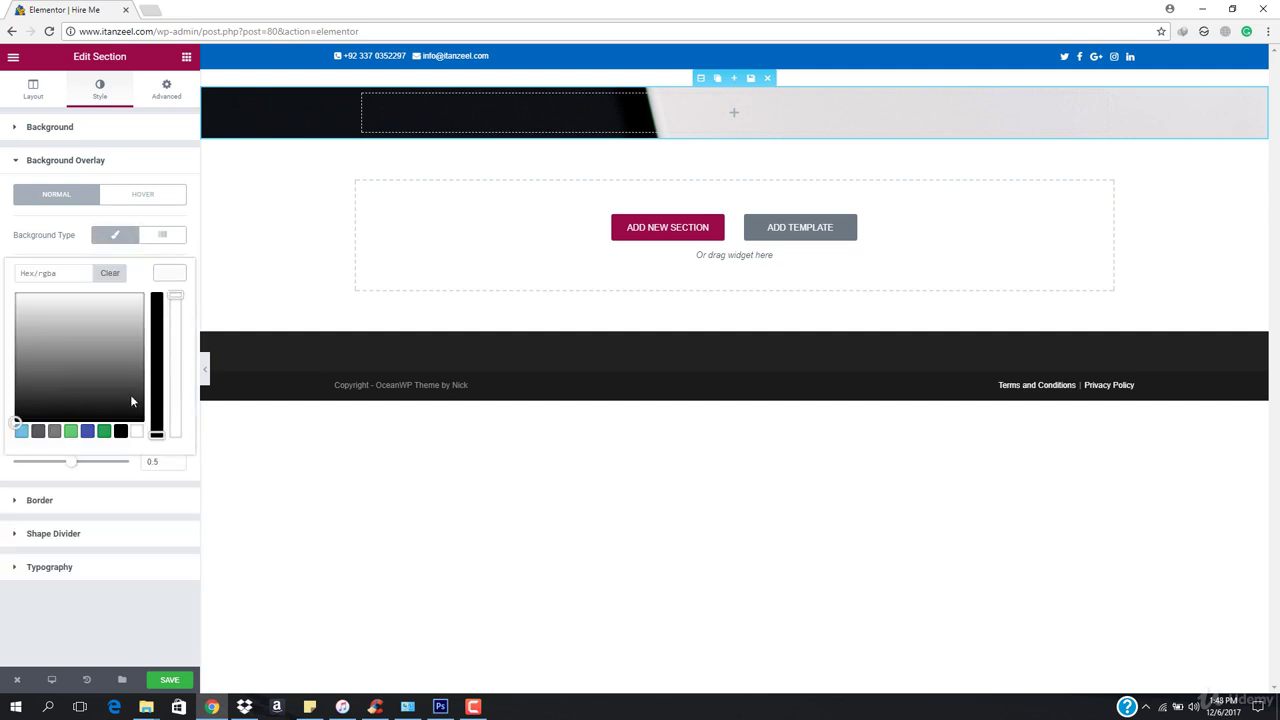
click(21, 432)
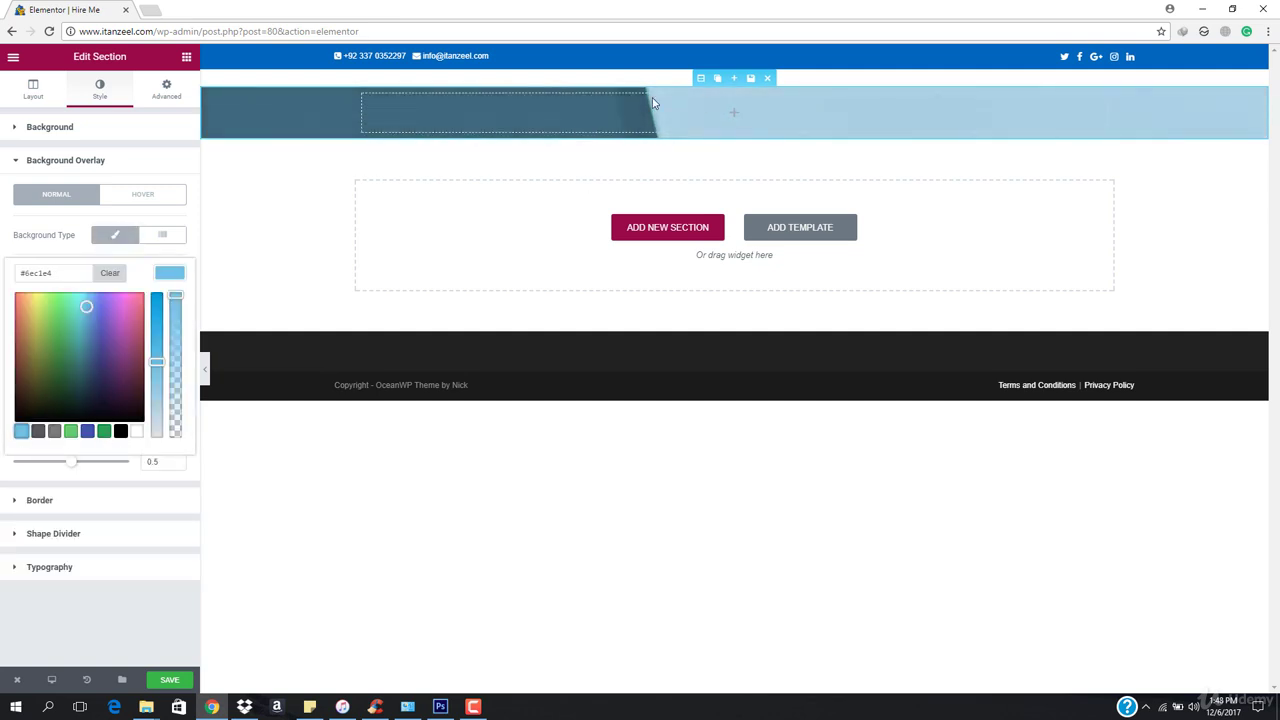
drag(66, 463, 93, 464)
mouse_move(158, 357)
mouse_down()
mouse_move(163, 295)
mouse_move(167, 342)
mouse_up()
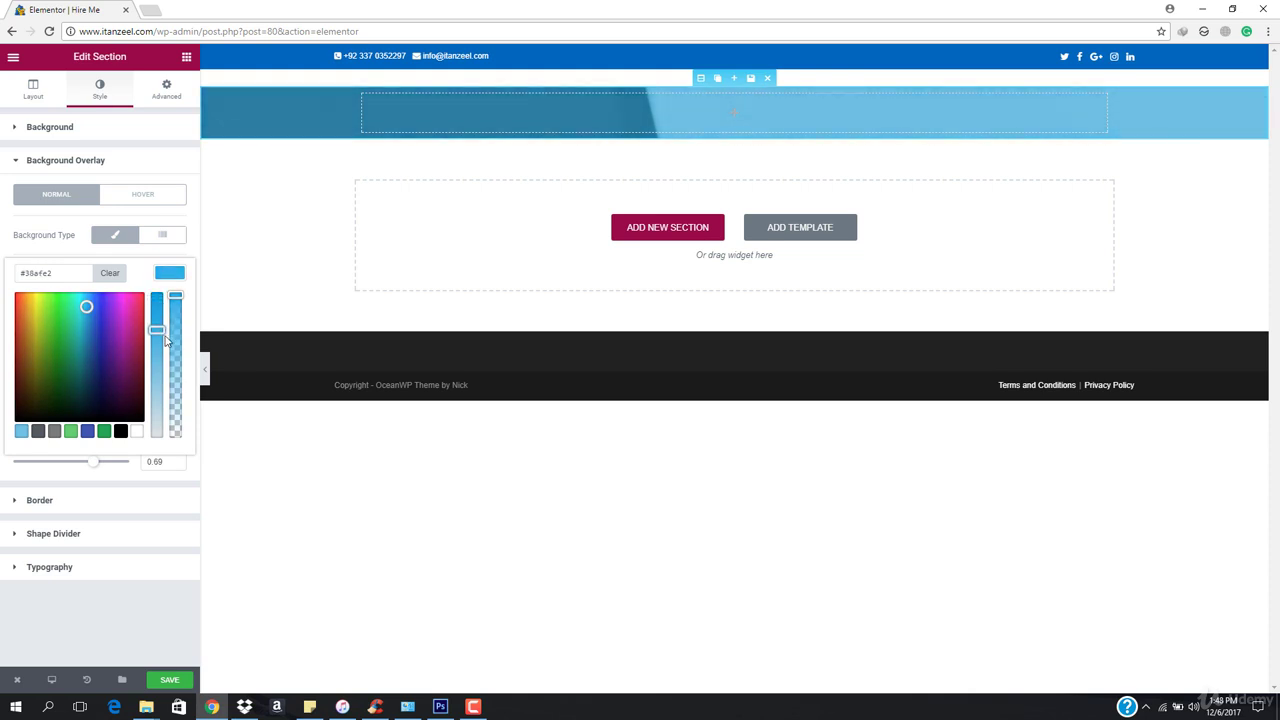
click(173, 277)
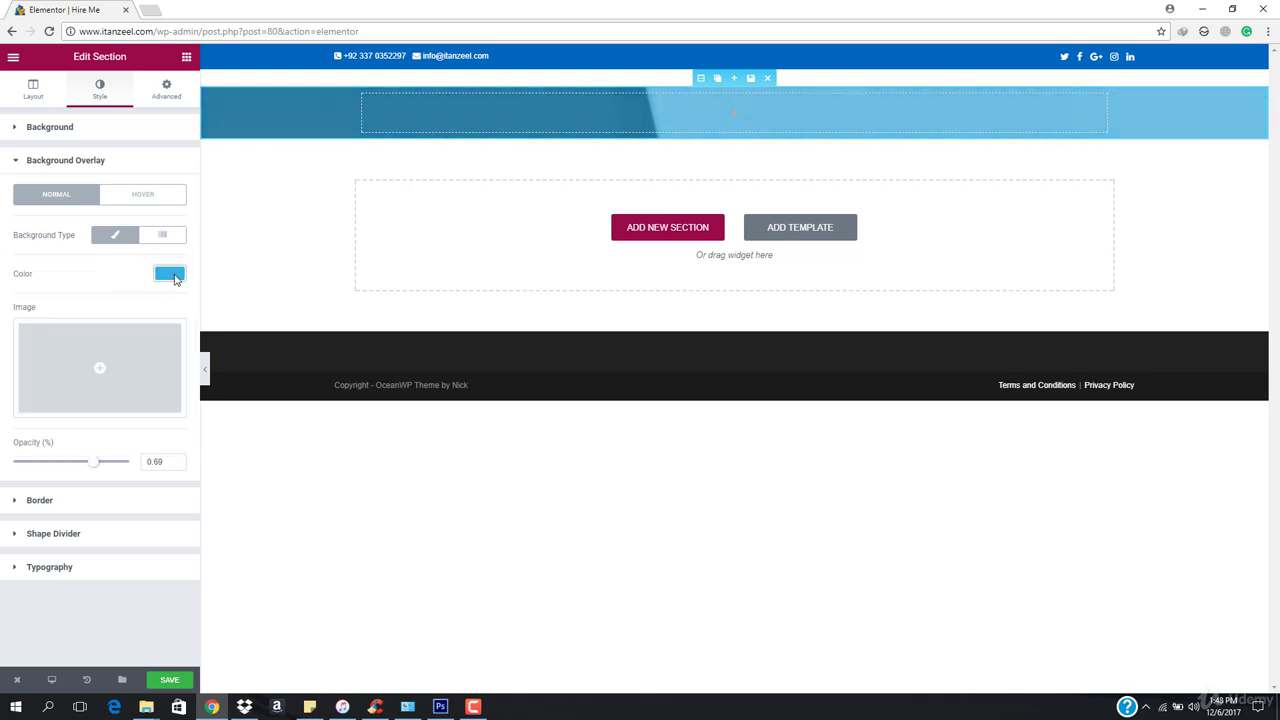
click(115, 235)
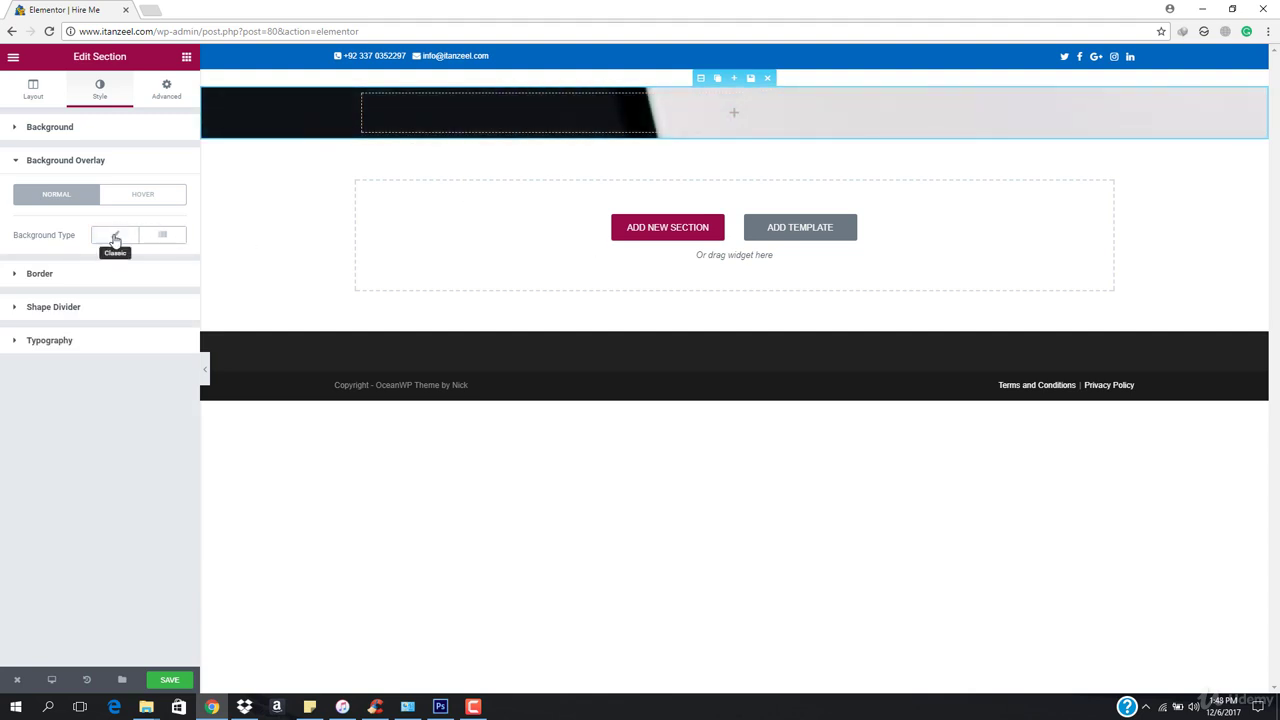
Restore the section's classic blue background overlay and set its height to Min Height with a minimum of 300 px
click(115, 237)
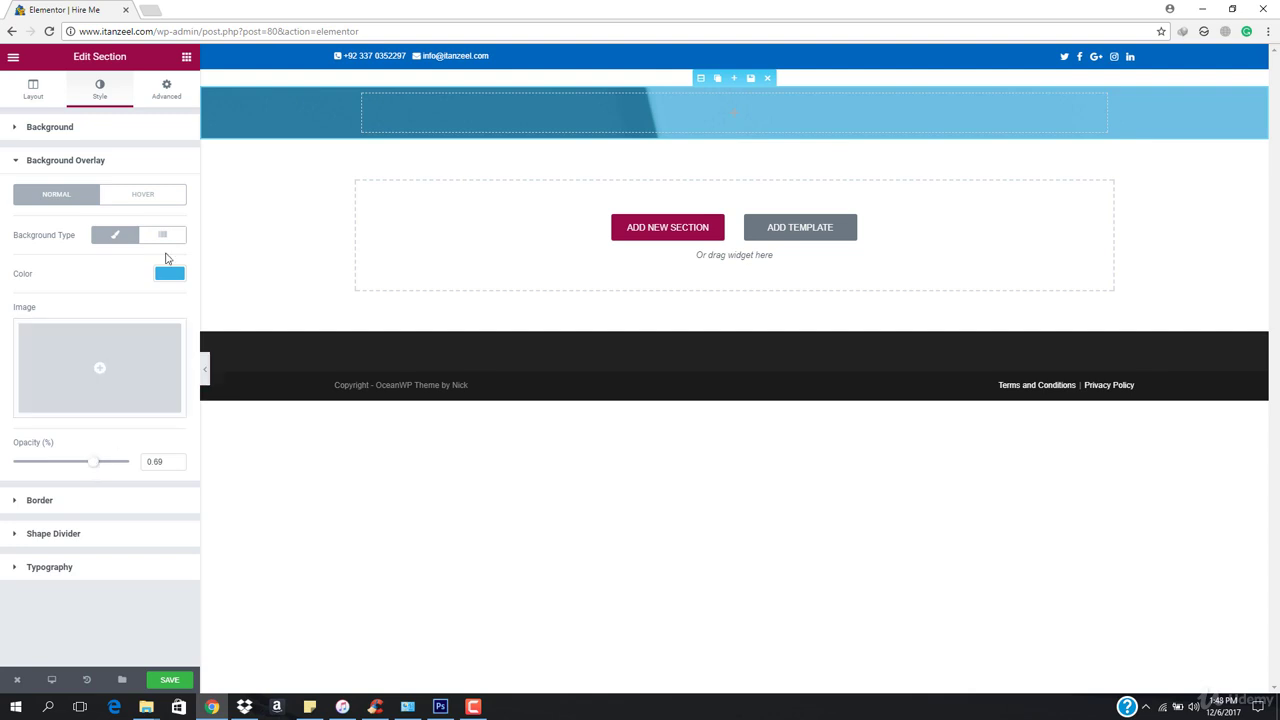
click(32, 90)
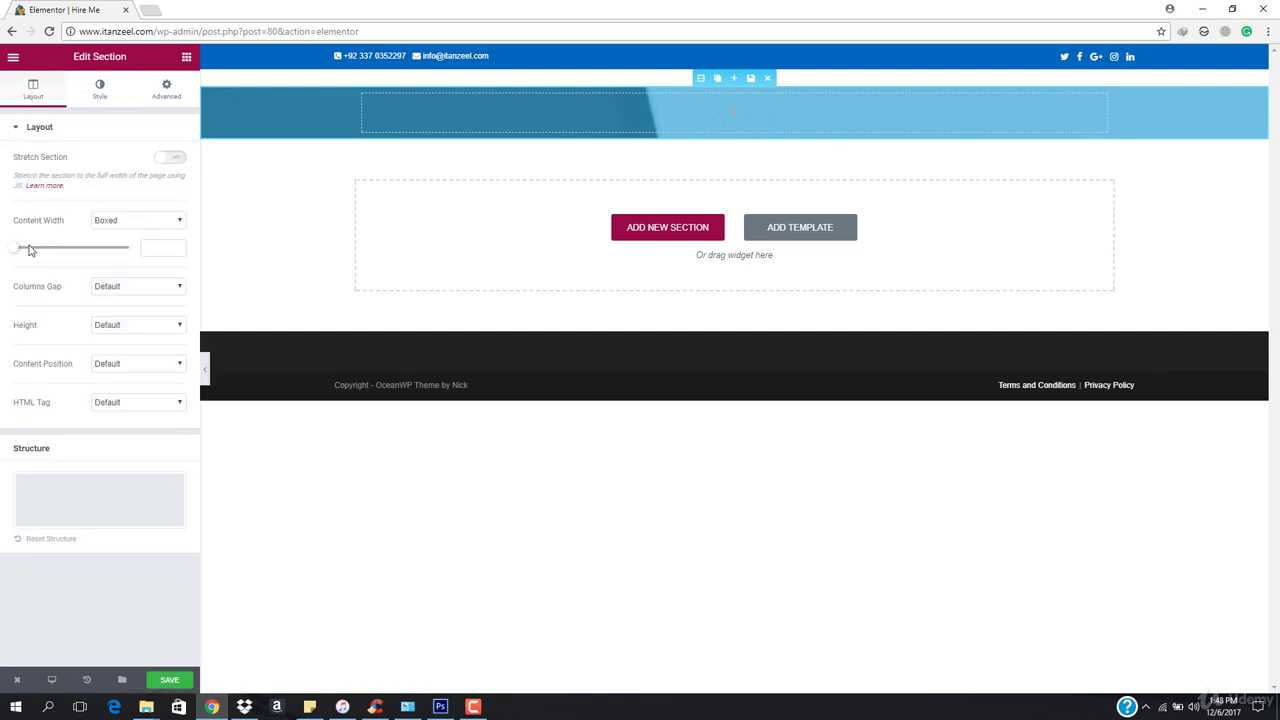
click(117, 330)
click(131, 360)
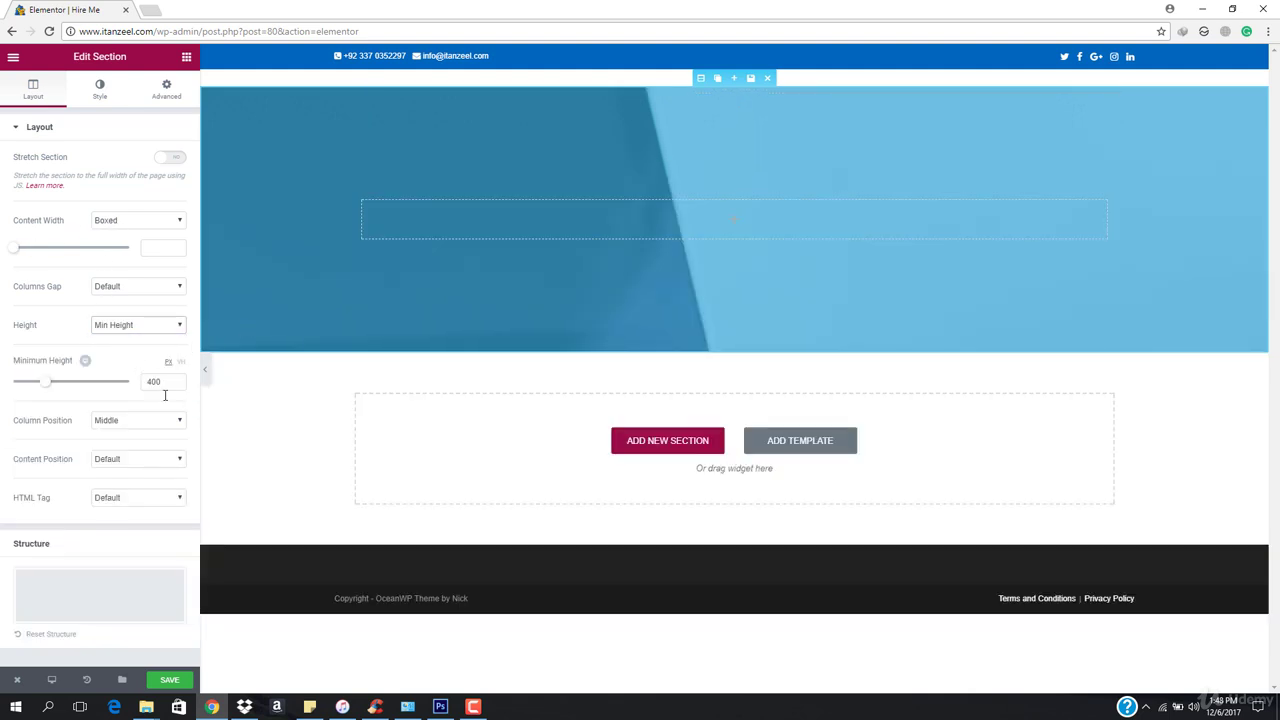
drag(44, 386, 37, 389)
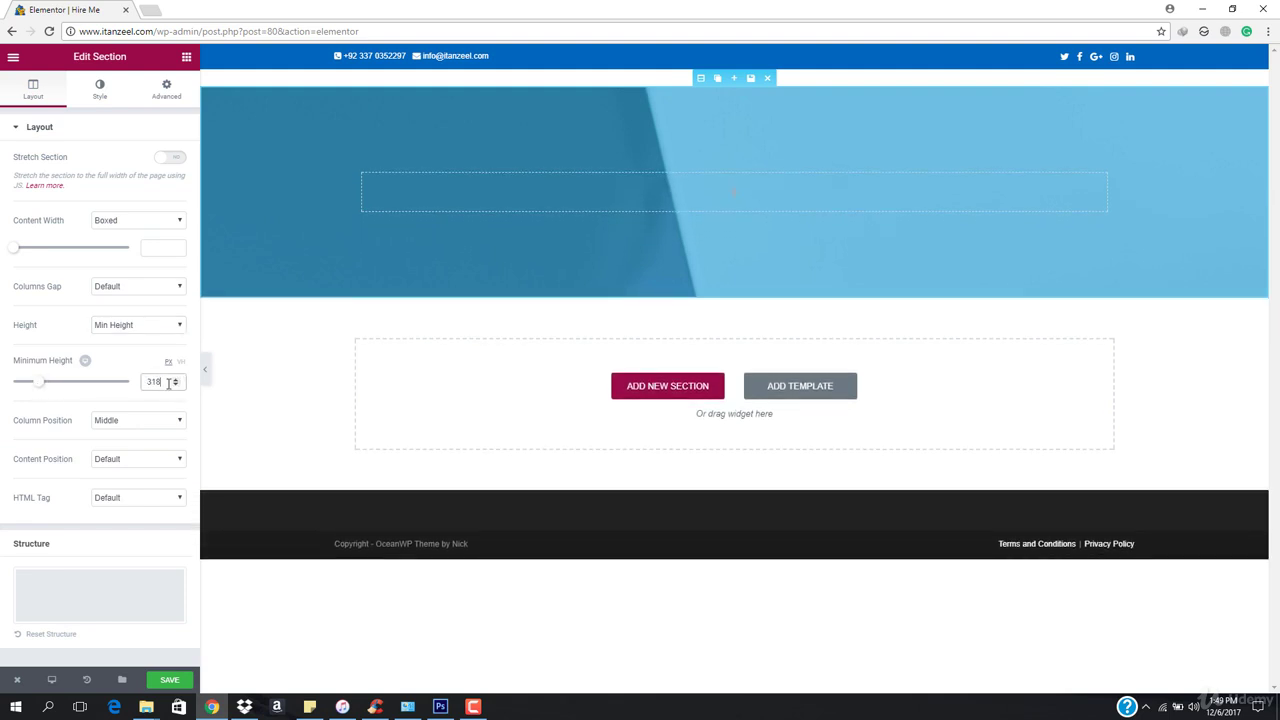
key(BackSpace)
key(BackSpace)
text(00)
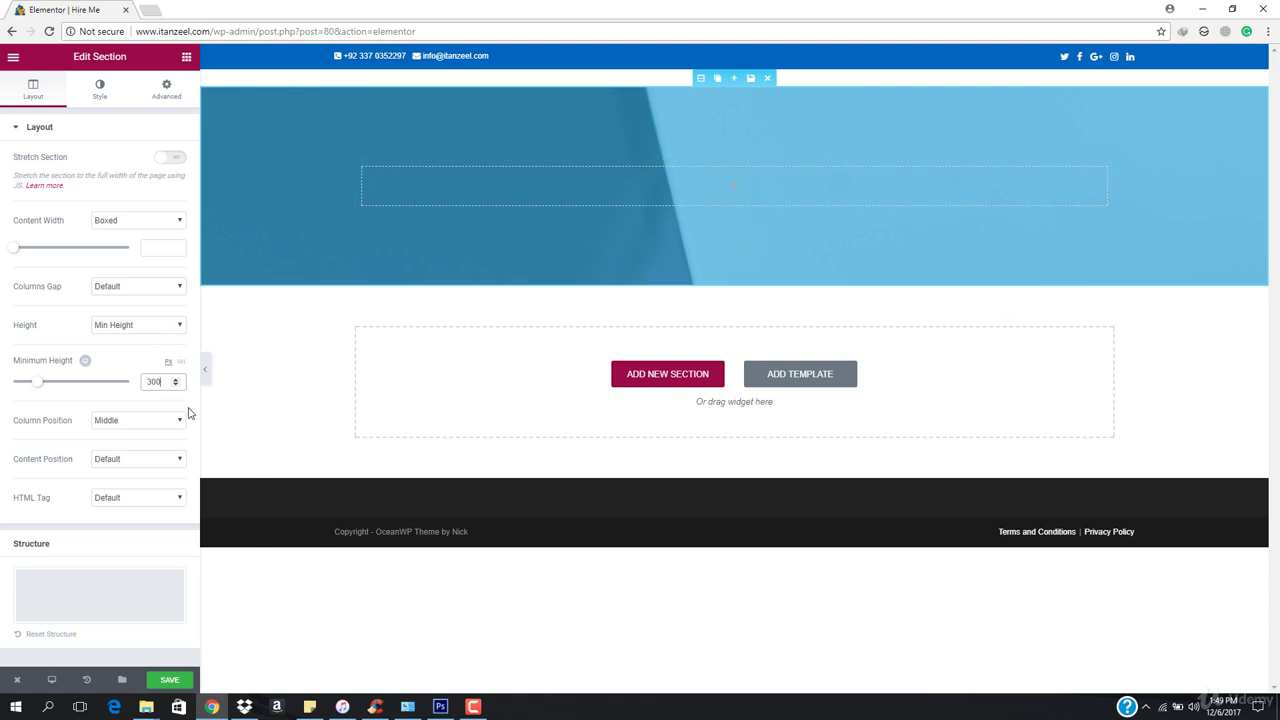
Preview the hero section without the editing panel and check the position options of its background image
click(208, 374)
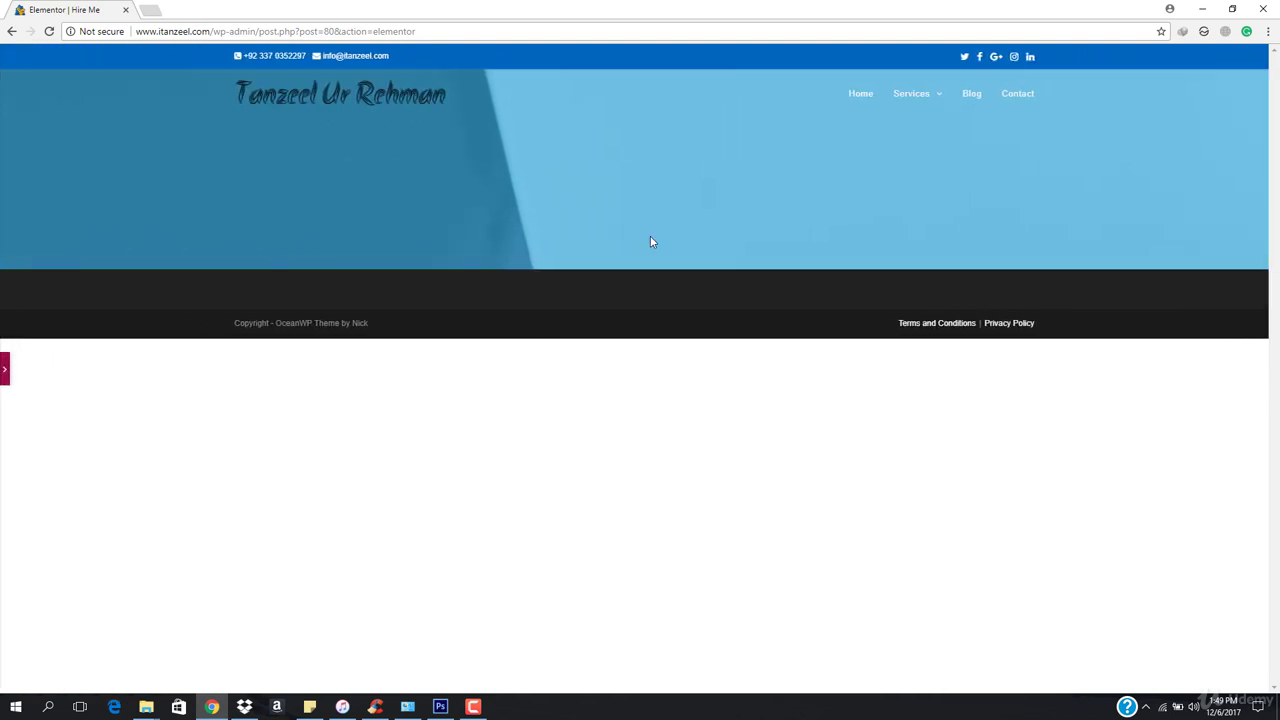
click(5, 370)
click(104, 92)
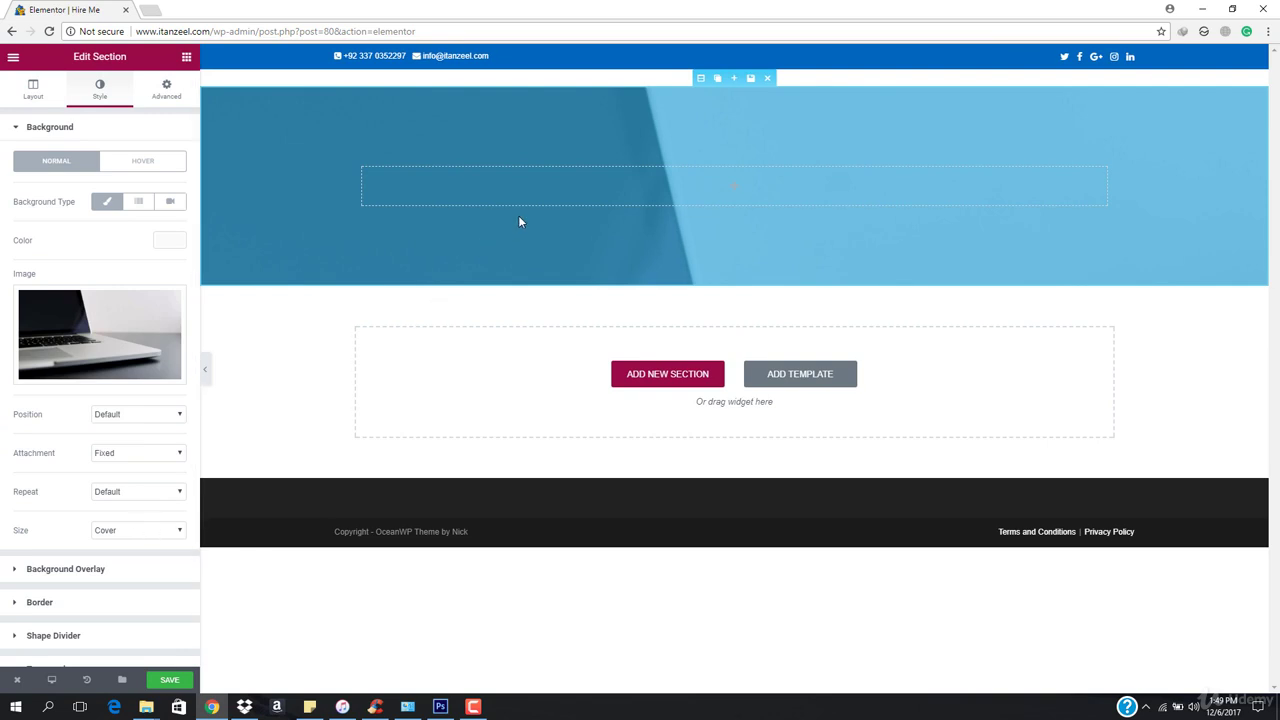
click(154, 419)
click(154, 420)
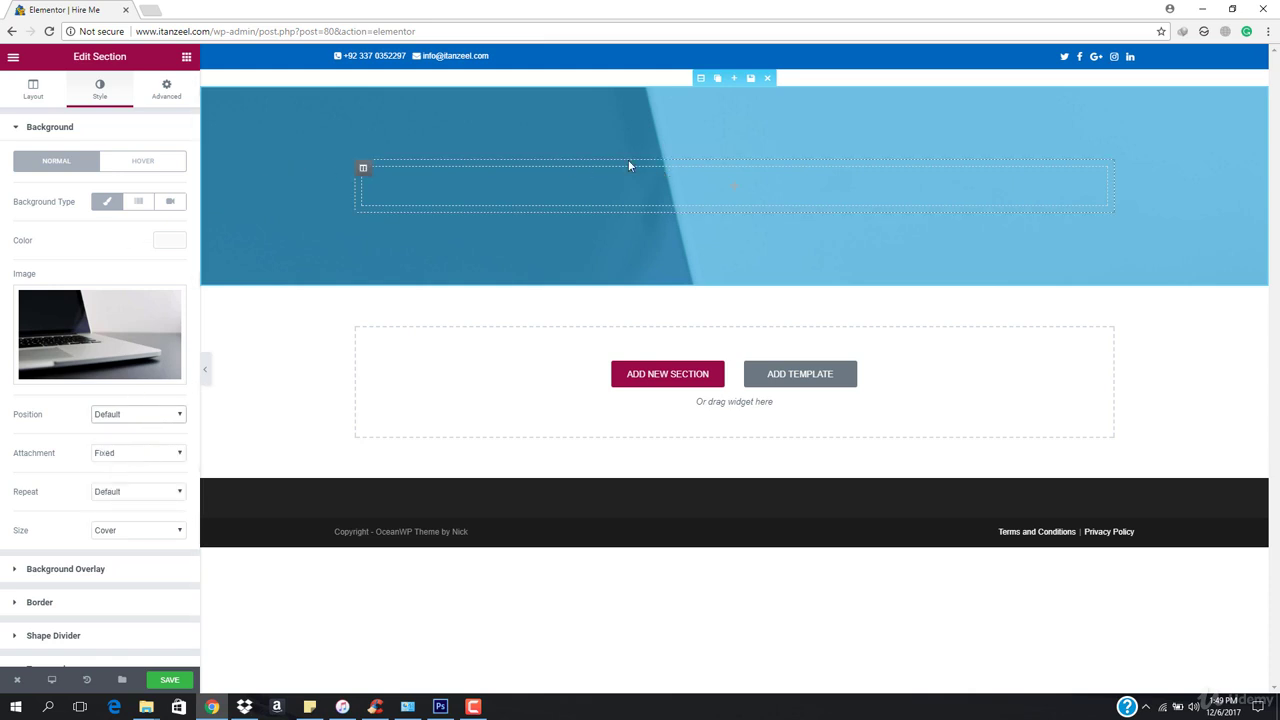
Add a Heading widget to the hero section's column and change its text to HIRE ME
click(33, 88)
click(186, 58)
drag(140, 150, 748, 180)
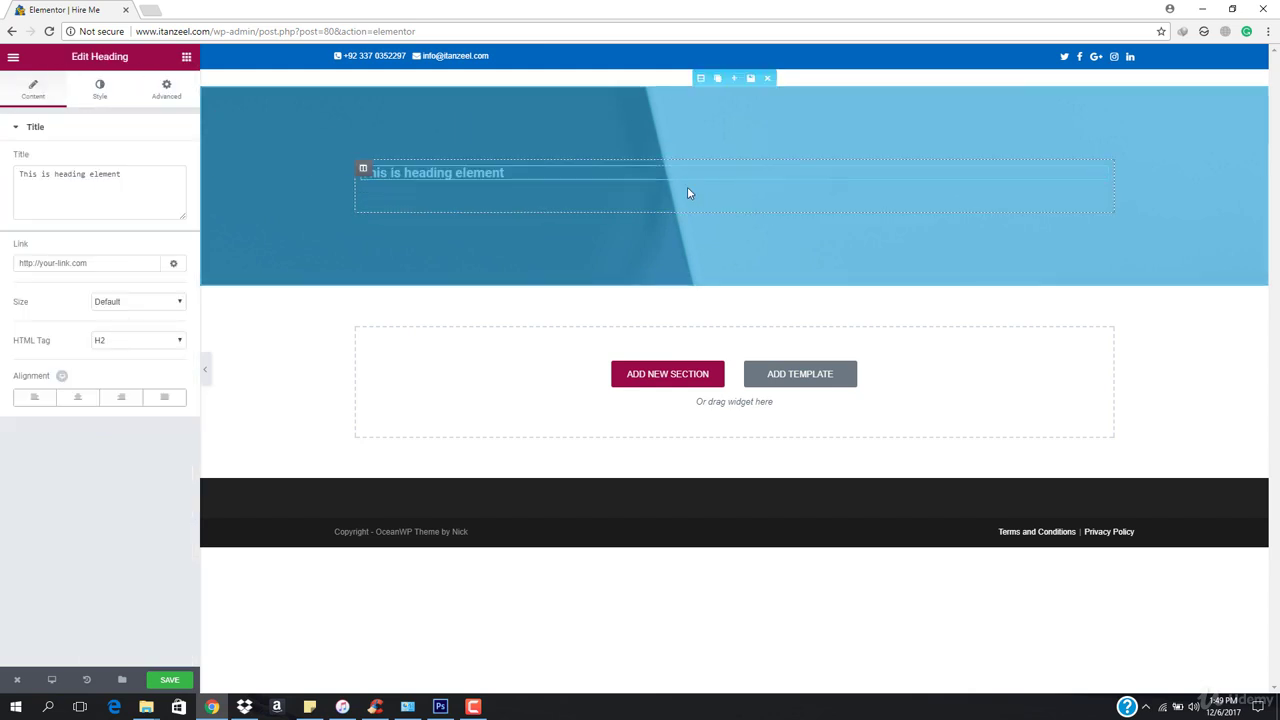
double_click(479, 173)
triple_click(479, 173)
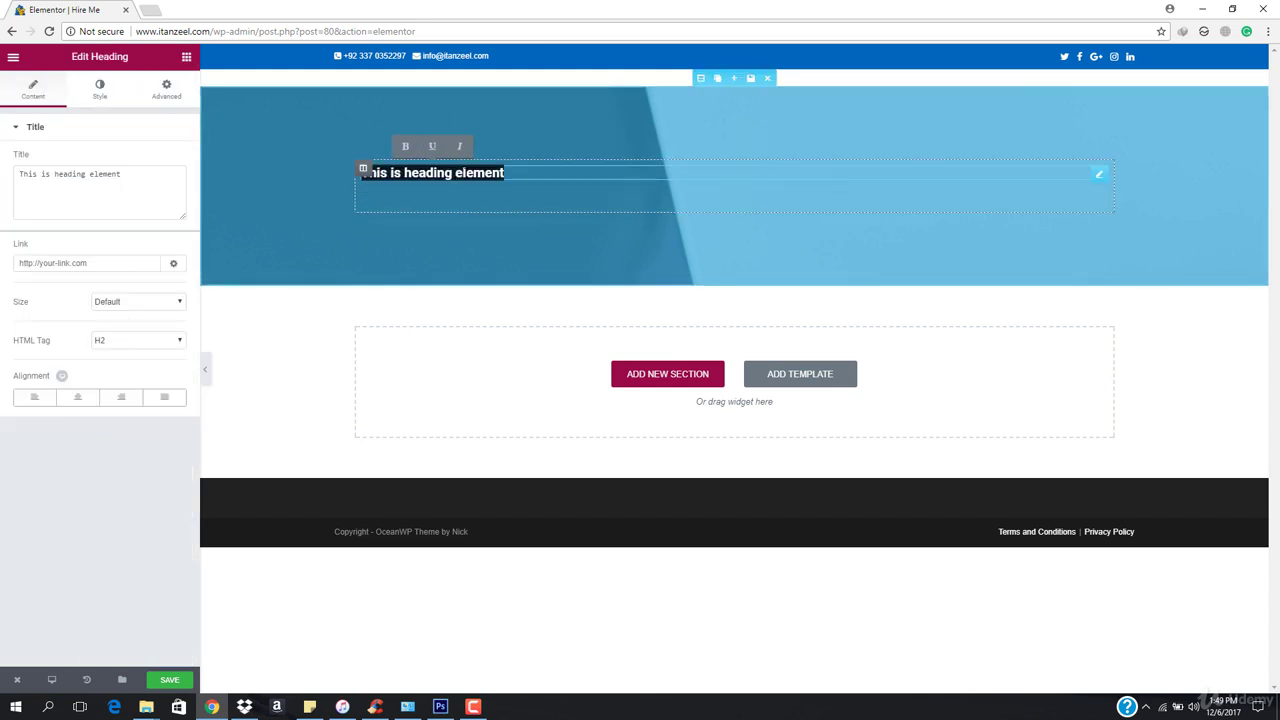
text(HIRE ME)
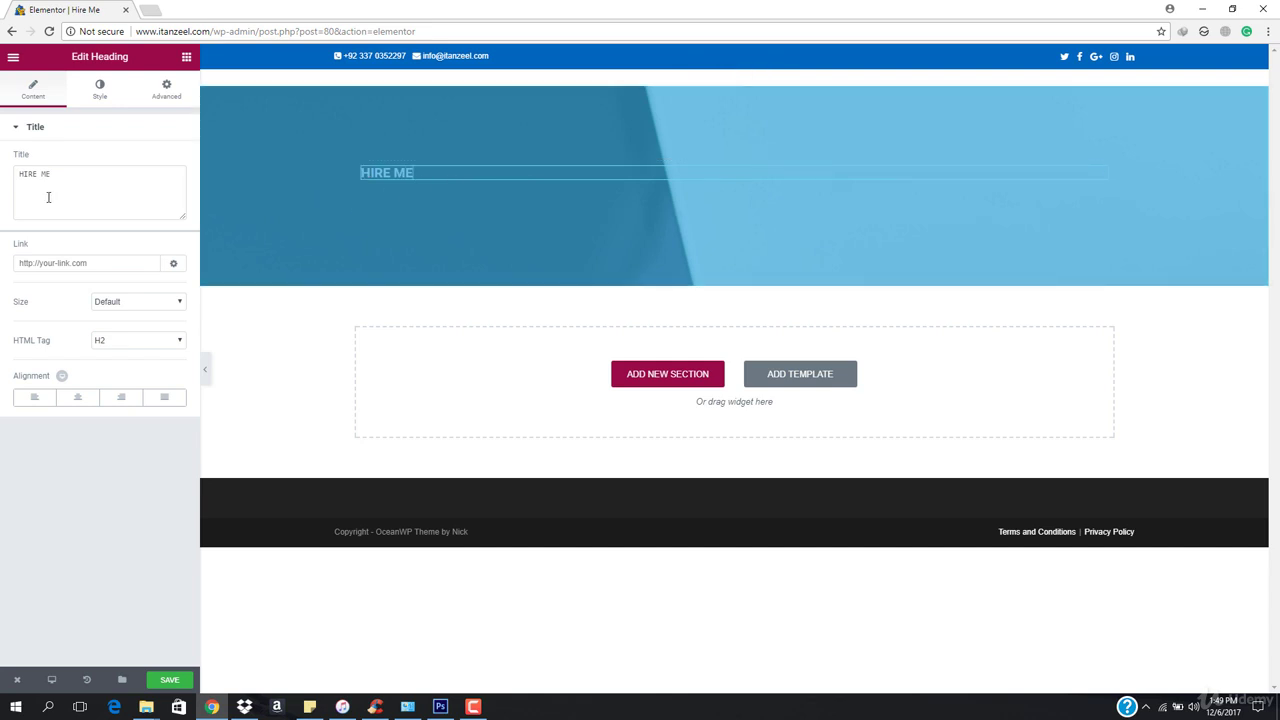
Centre the HIRE ME heading and set its text colour to white #ffffff
click(79, 399)
click(104, 93)
click(176, 160)
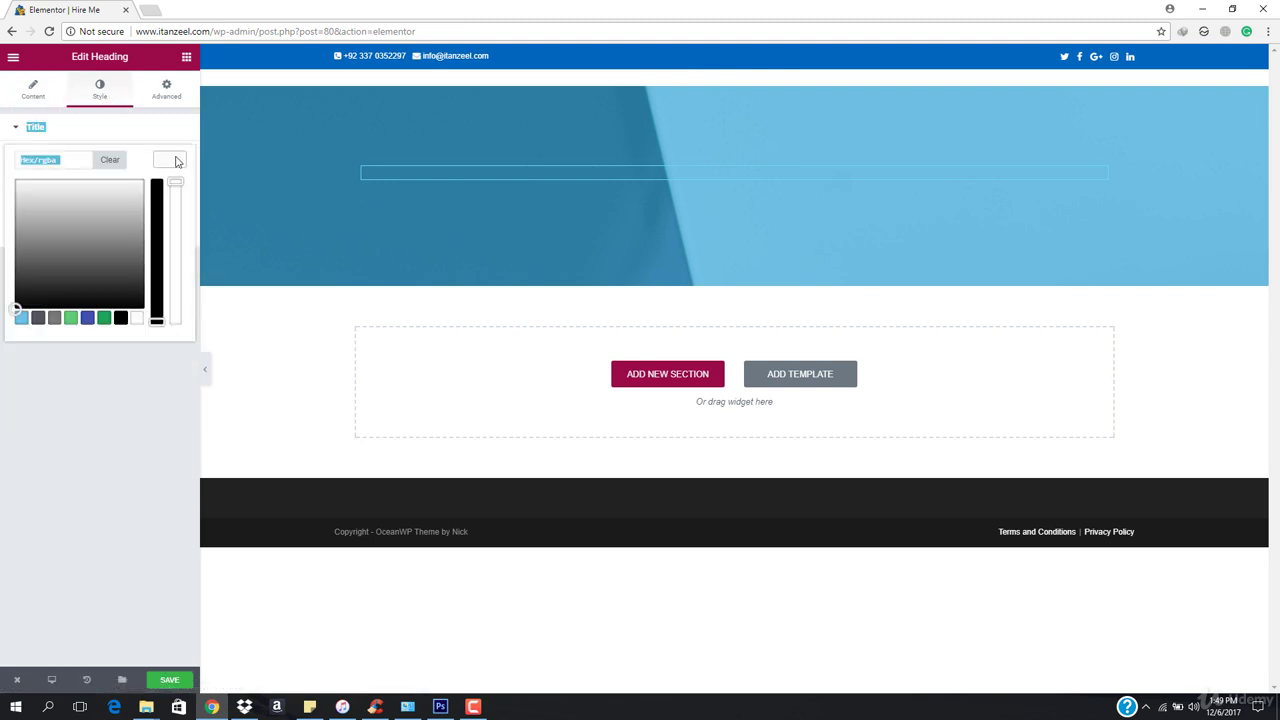
click(74, 140)
click(174, 138)
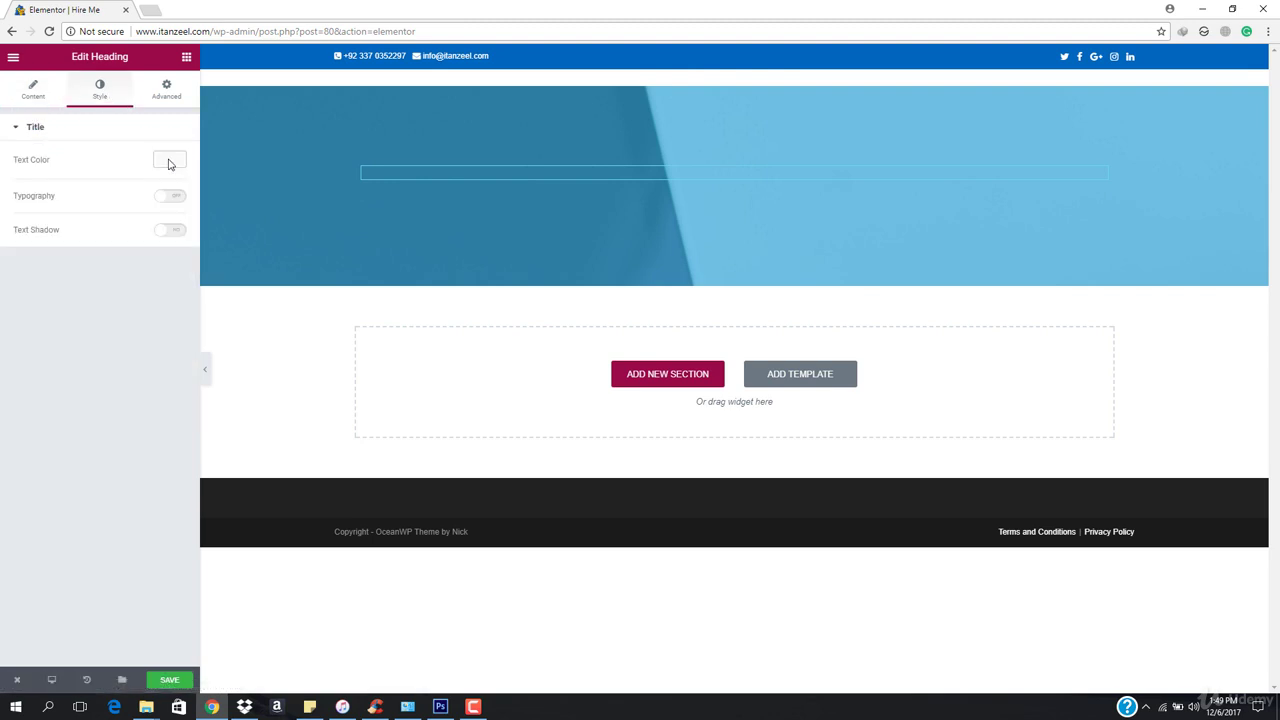
click(169, 161)
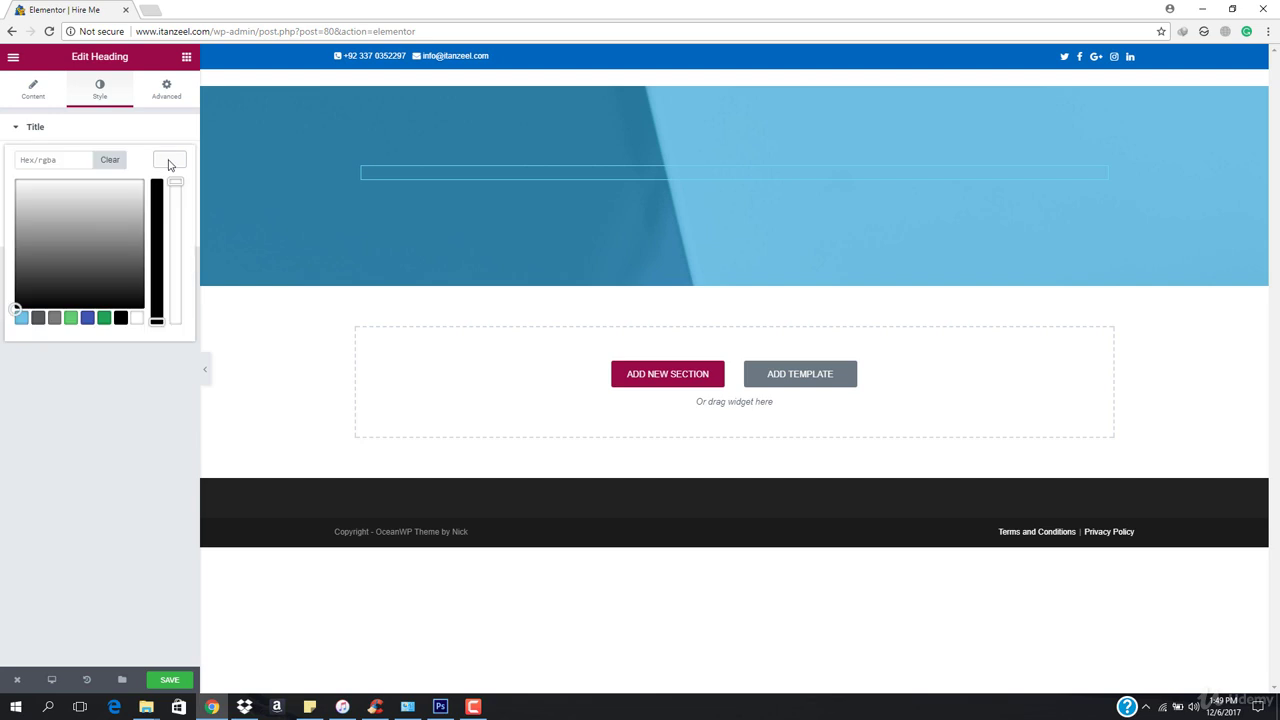
click(136, 318)
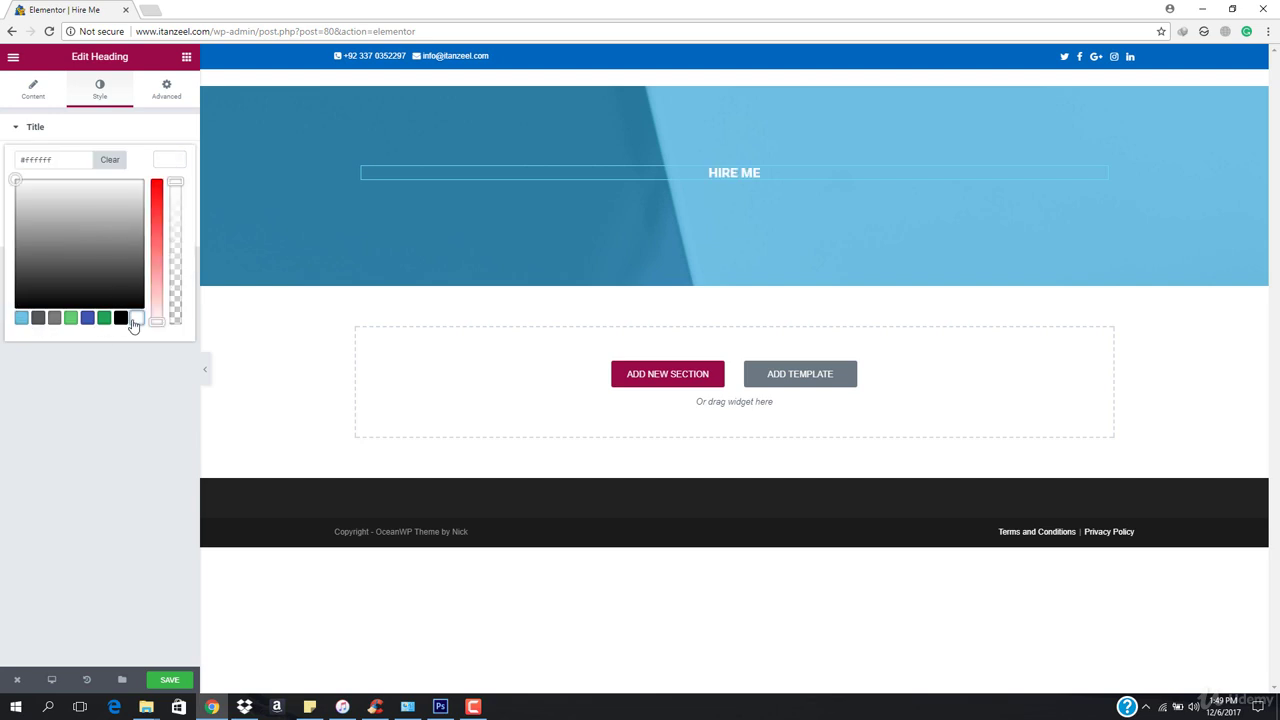
click(163, 160)
Enable custom typography for the heading with size 114 px, font family Open Sans and weight 300
click(172, 197)
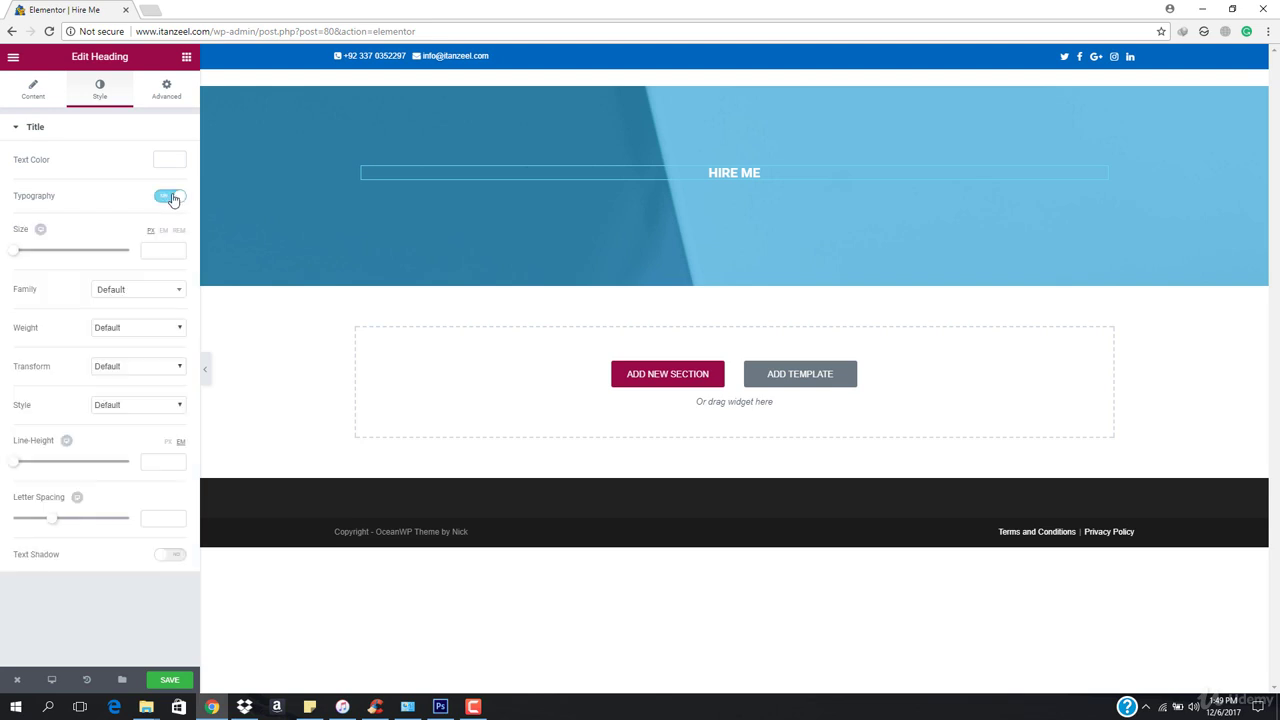
drag(17, 257, 78, 261)
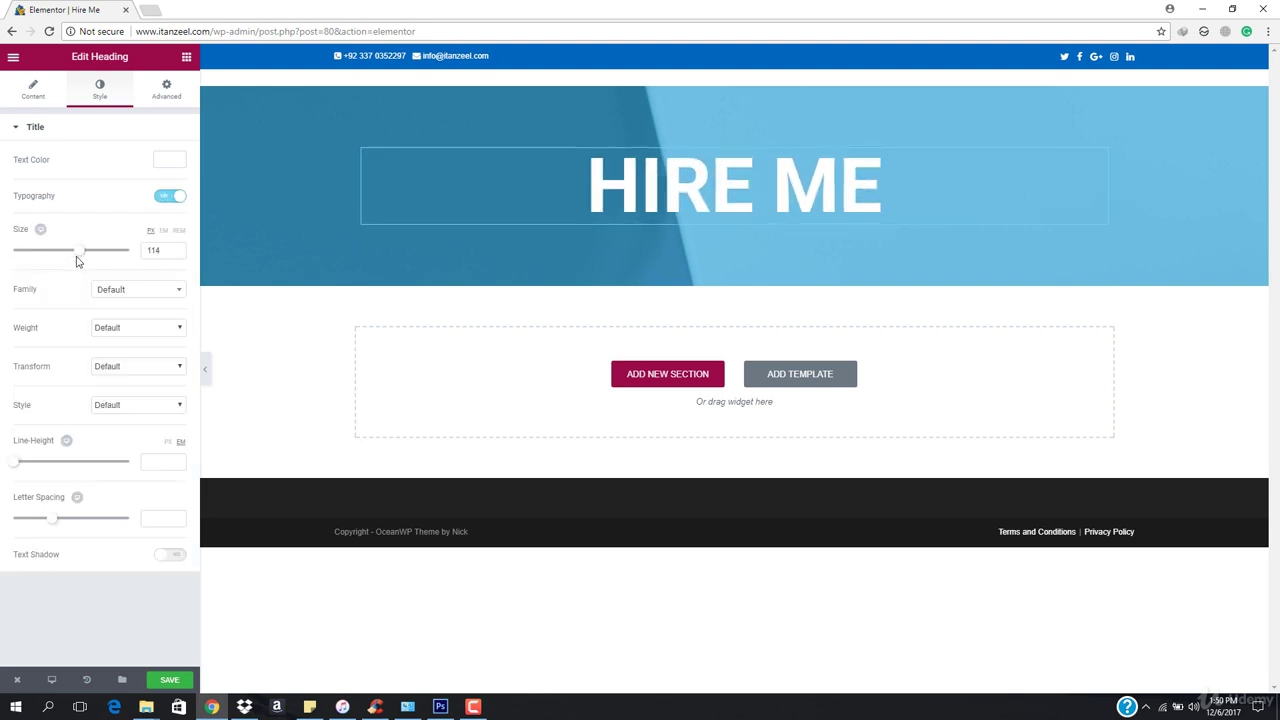
click(129, 292)
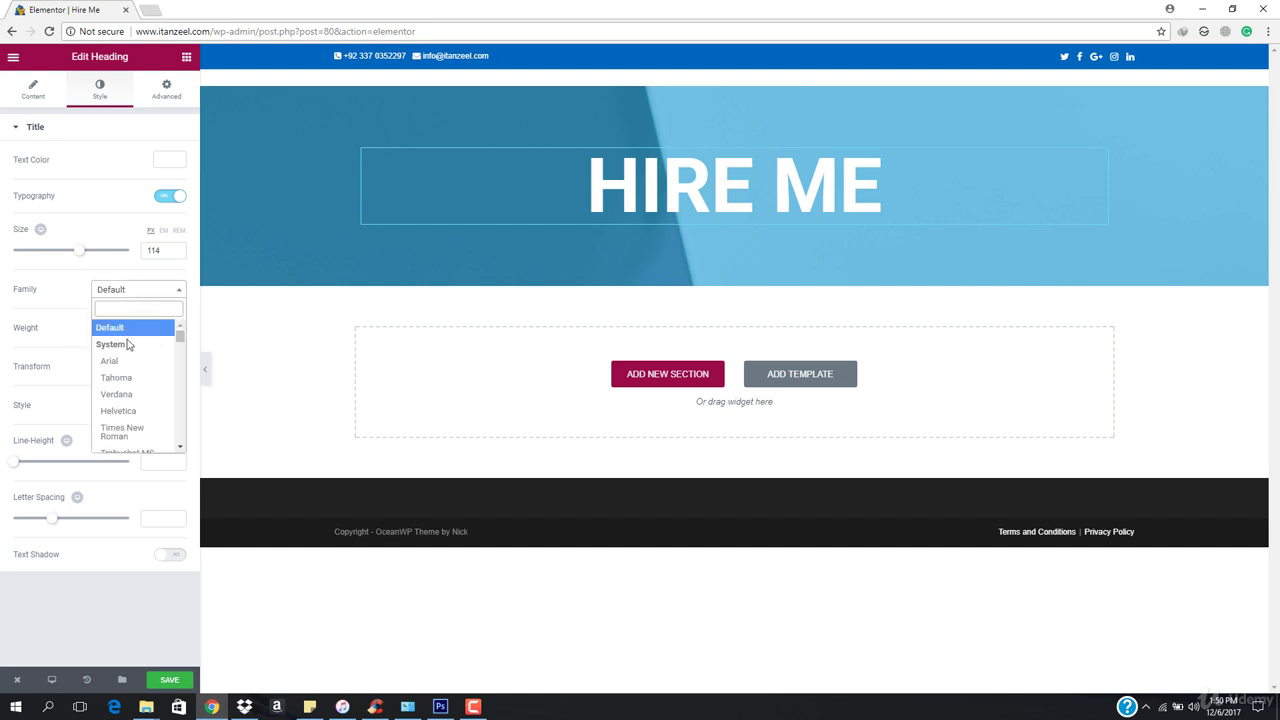
text(open)
click(127, 344)
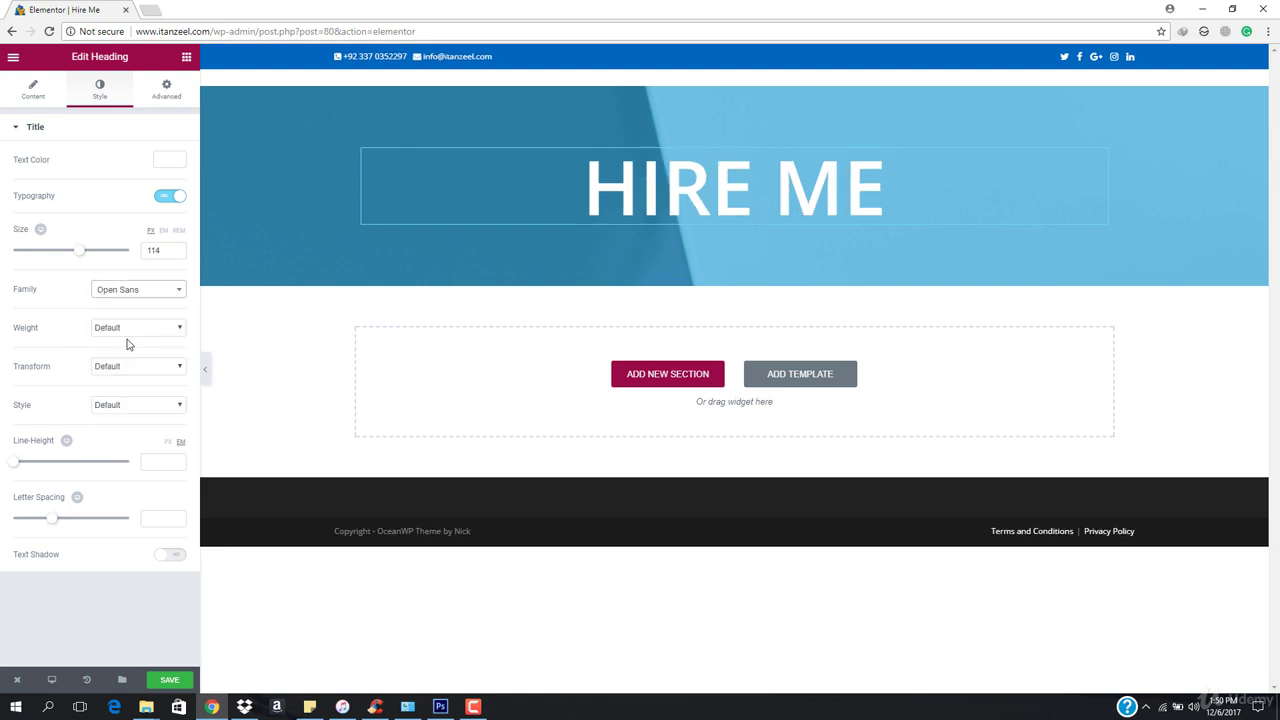
click(150, 327)
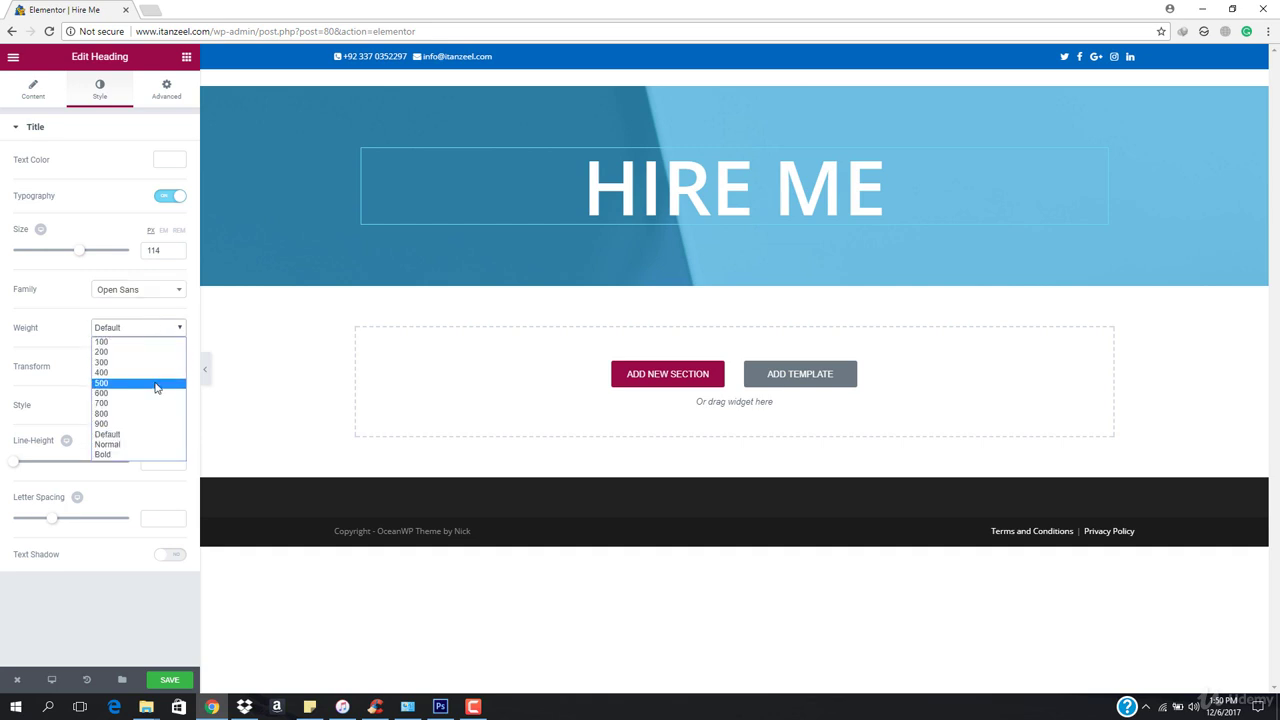
click(152, 368)
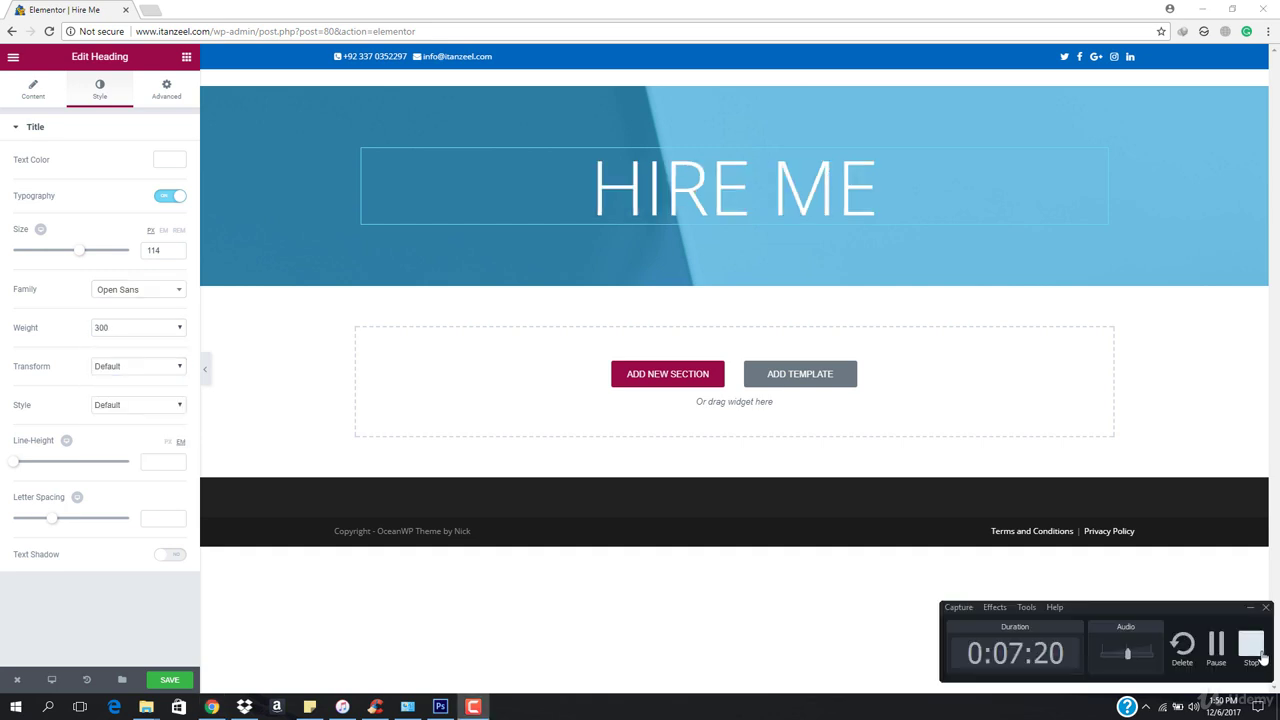
Preview the hero section without the editing panel and save the page
click(204, 370)
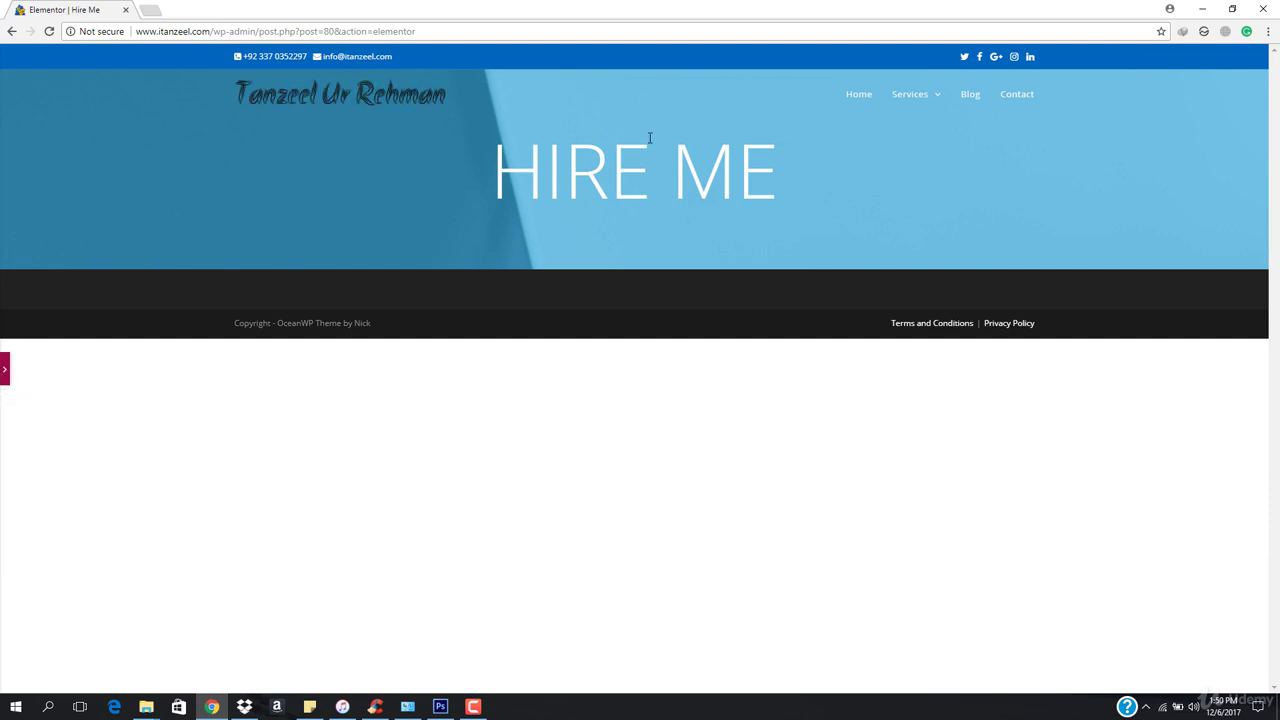
click(3, 370)
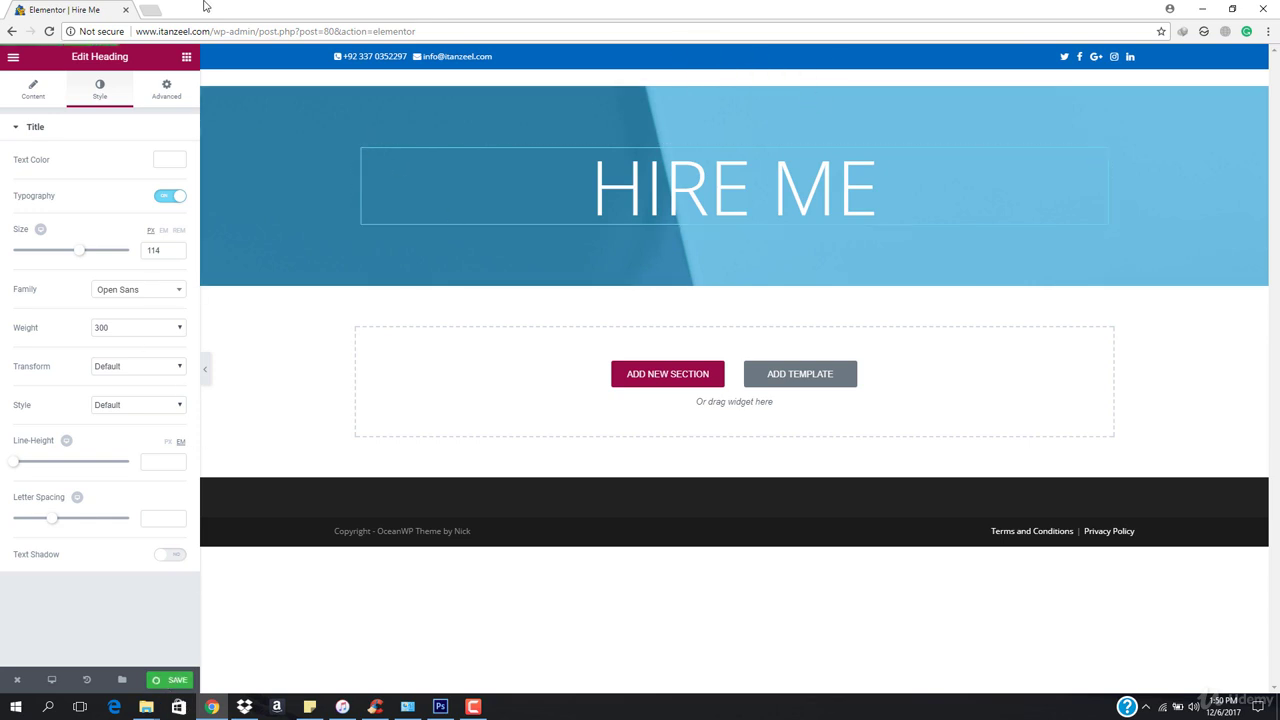
key(ctrl+s)
Open the live Hire Me page at itanzeel.com/hire-me/ in a new browser tab
click(150, 10)
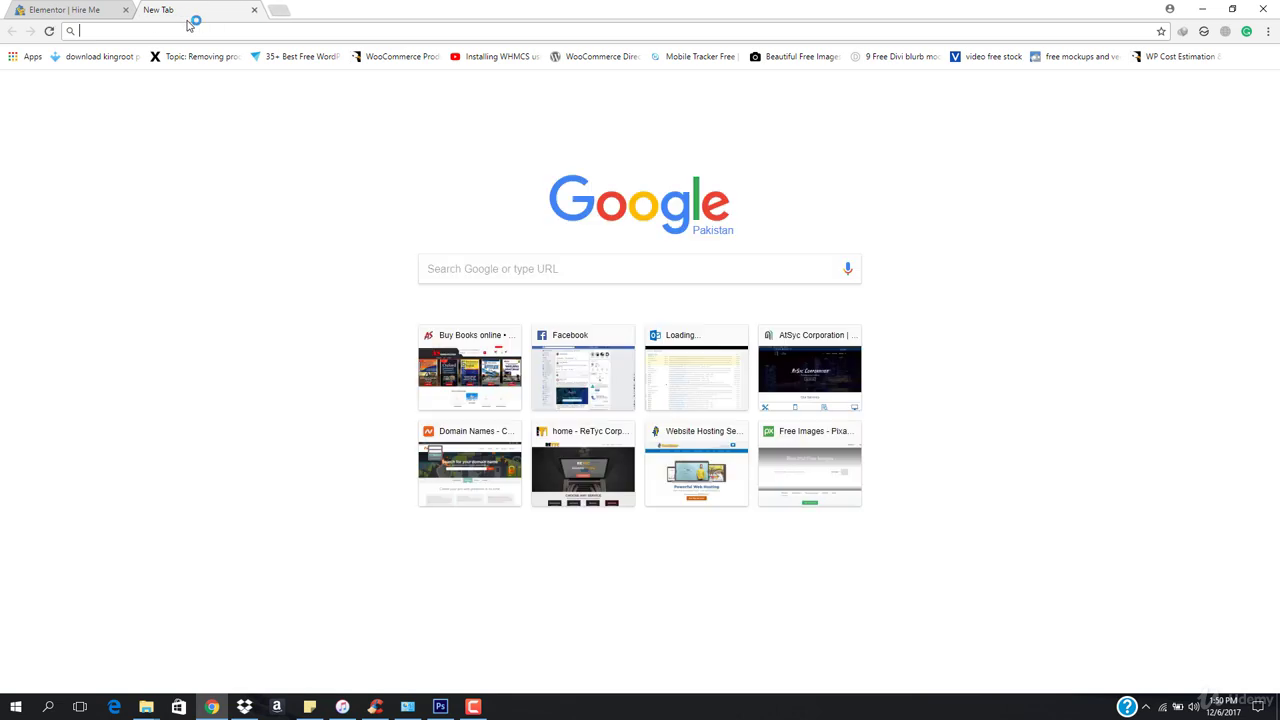
text(itanzeel.com)
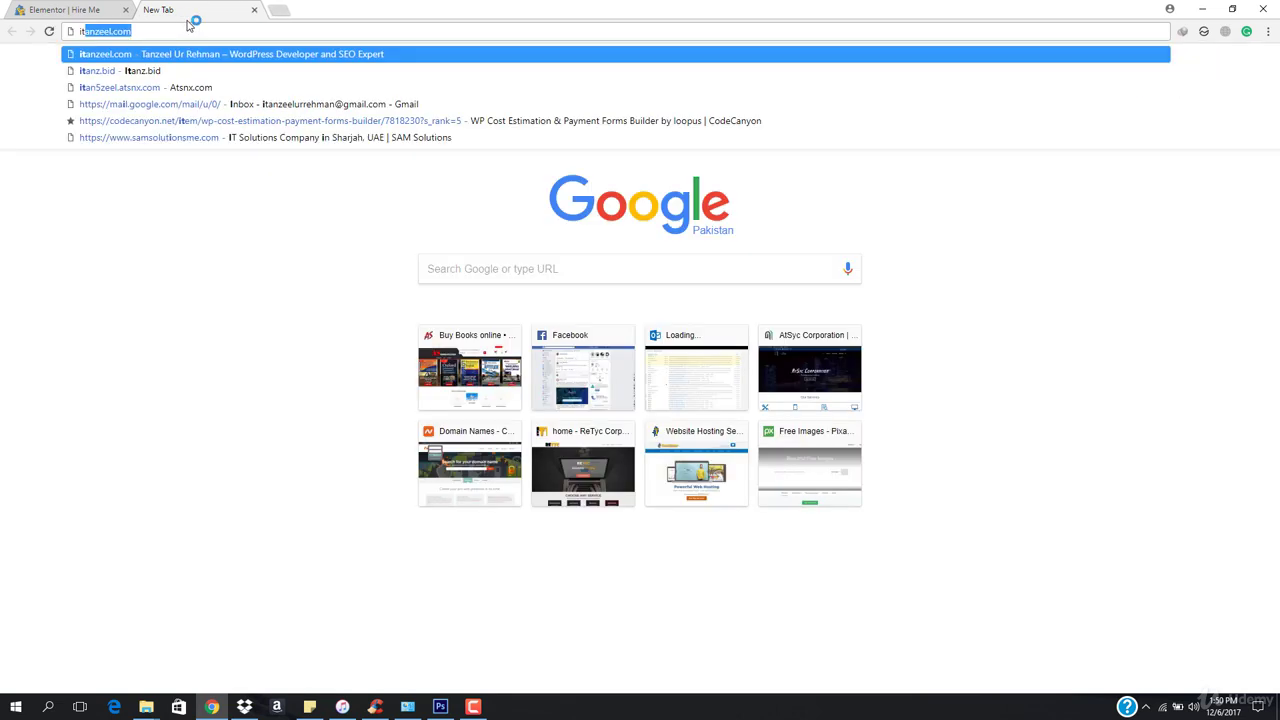
key(Right)
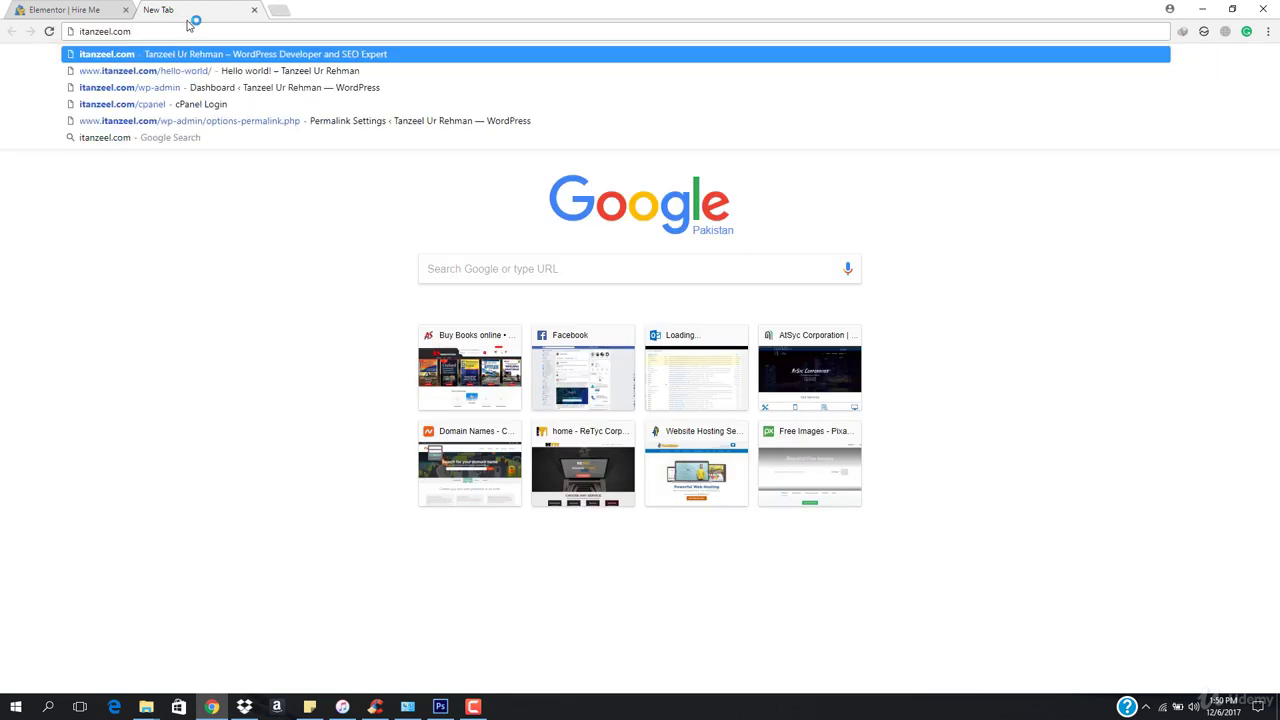
text(/hore)
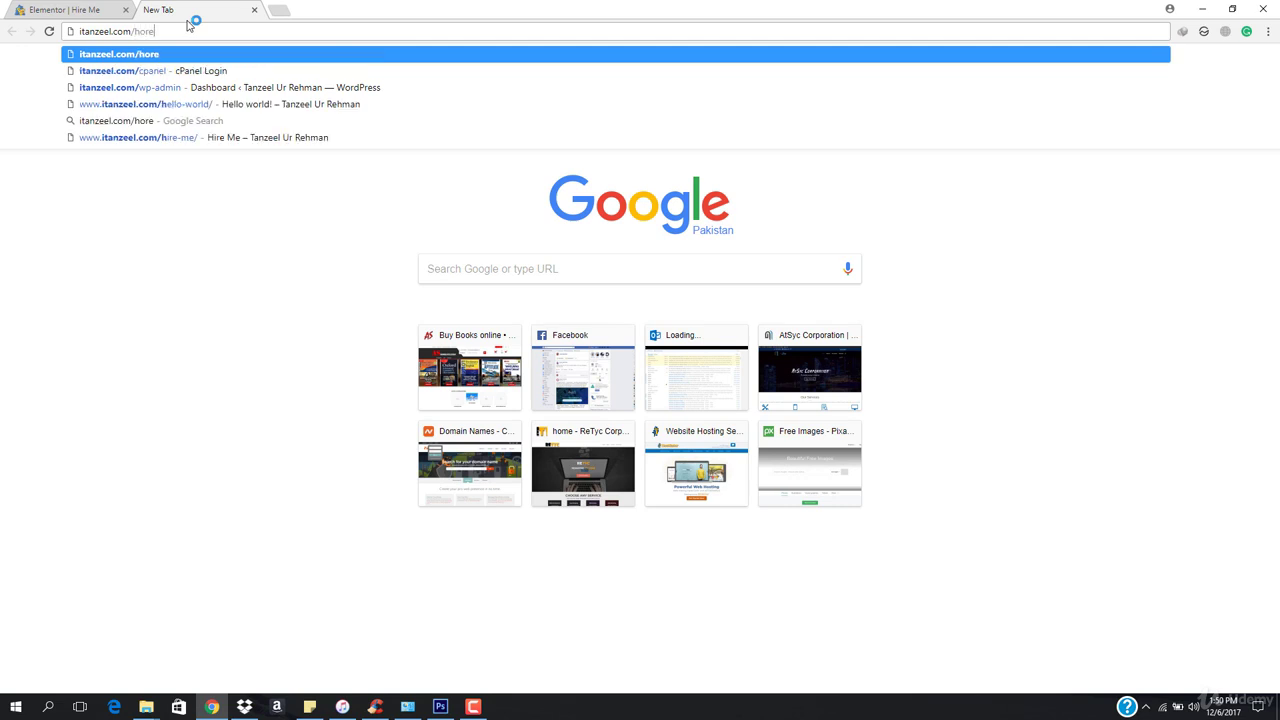
key(BackSpace)
key(BackSpace)
key(BackSpace)
text(ire)
key(Down)
key(Return)
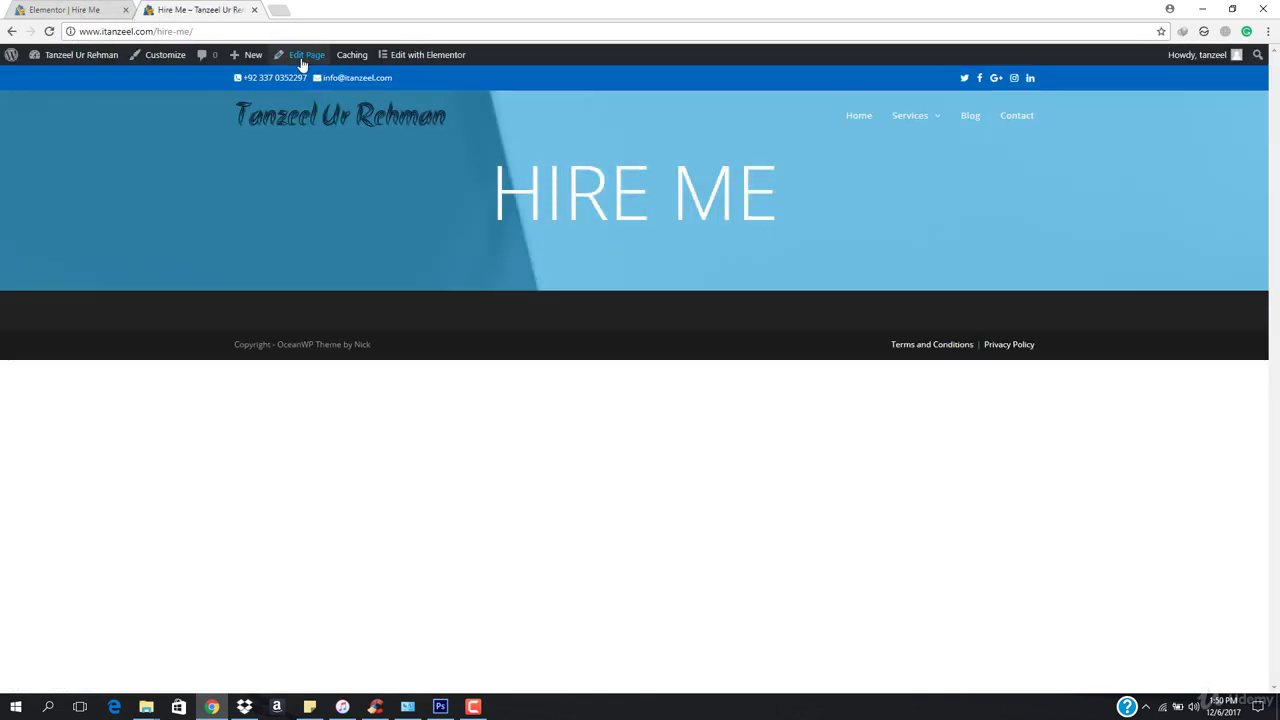
Try the Minimal header style in the Hire Me page's OceanWP settings, update the page and view it live
click(290, 55)
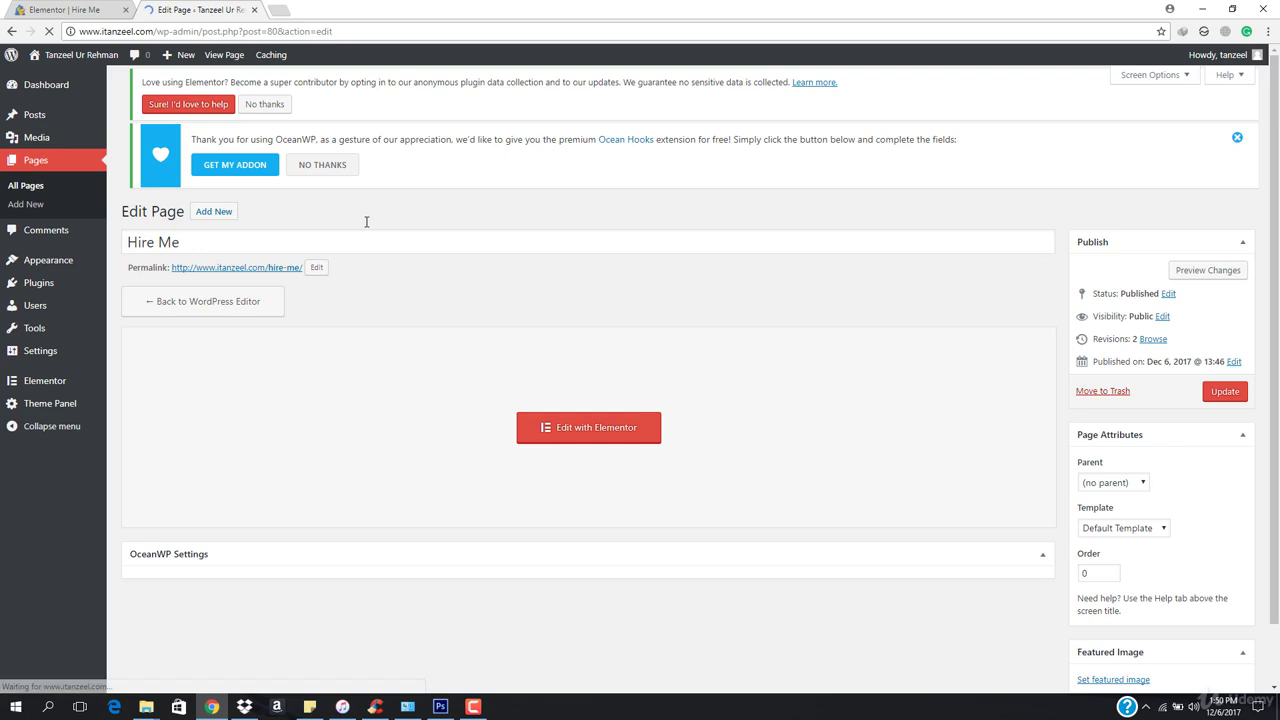
scroll(405, 415, down, 2)
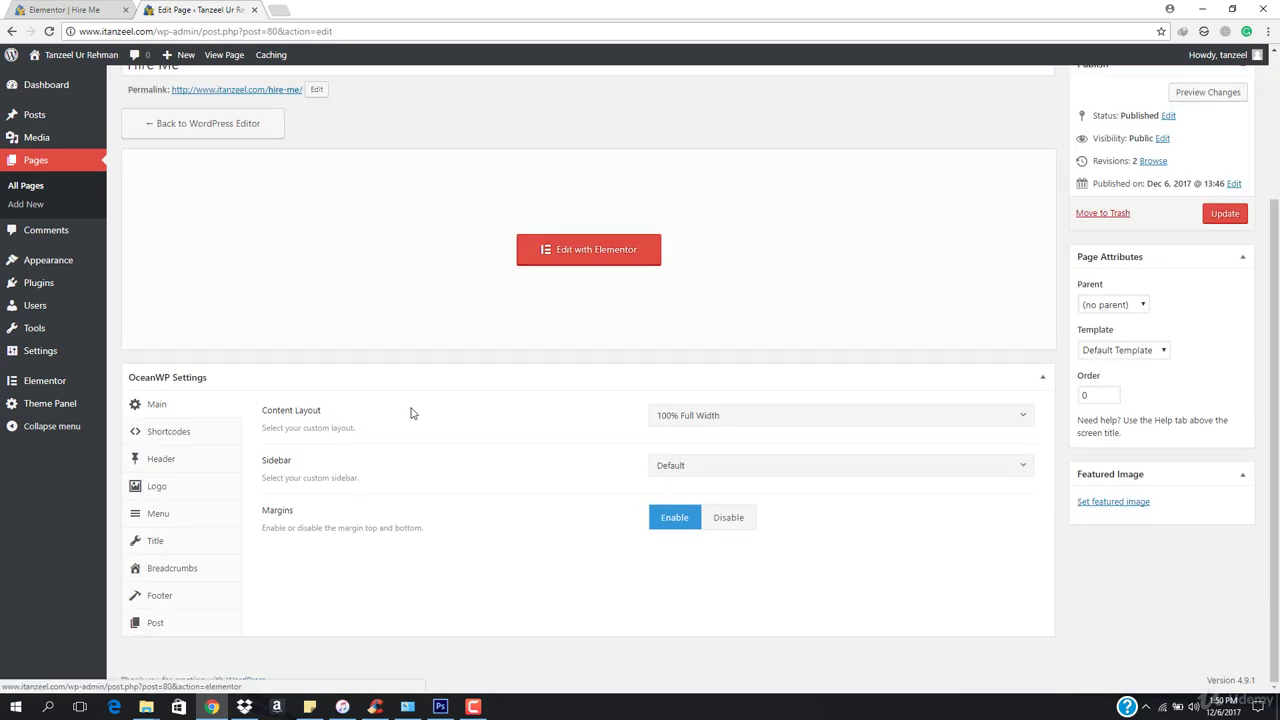
click(158, 464)
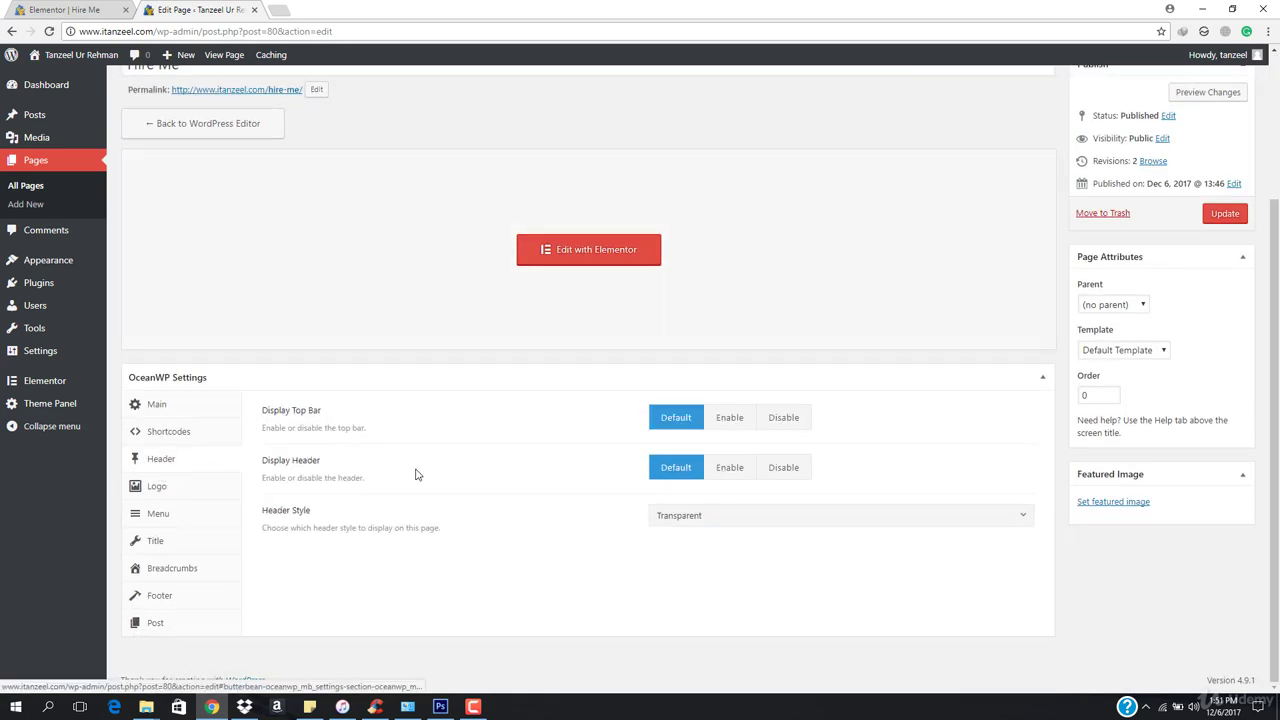
click(785, 520)
click(734, 563)
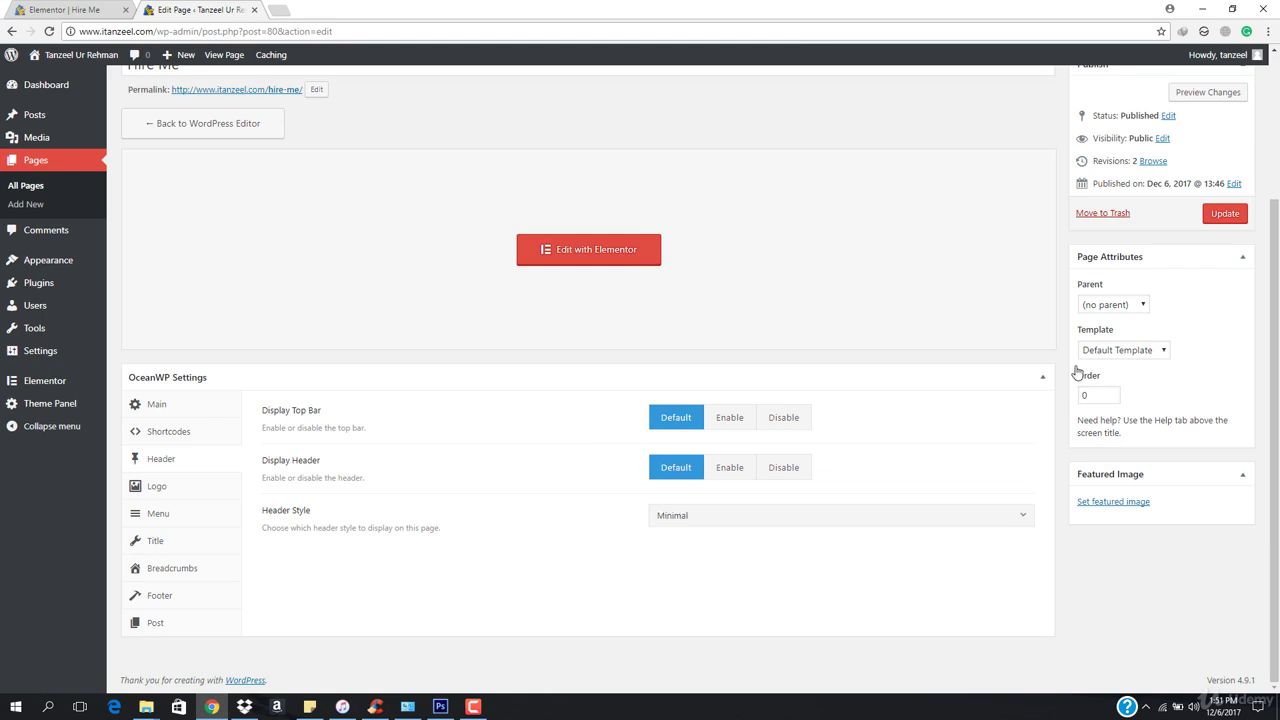
click(1222, 214)
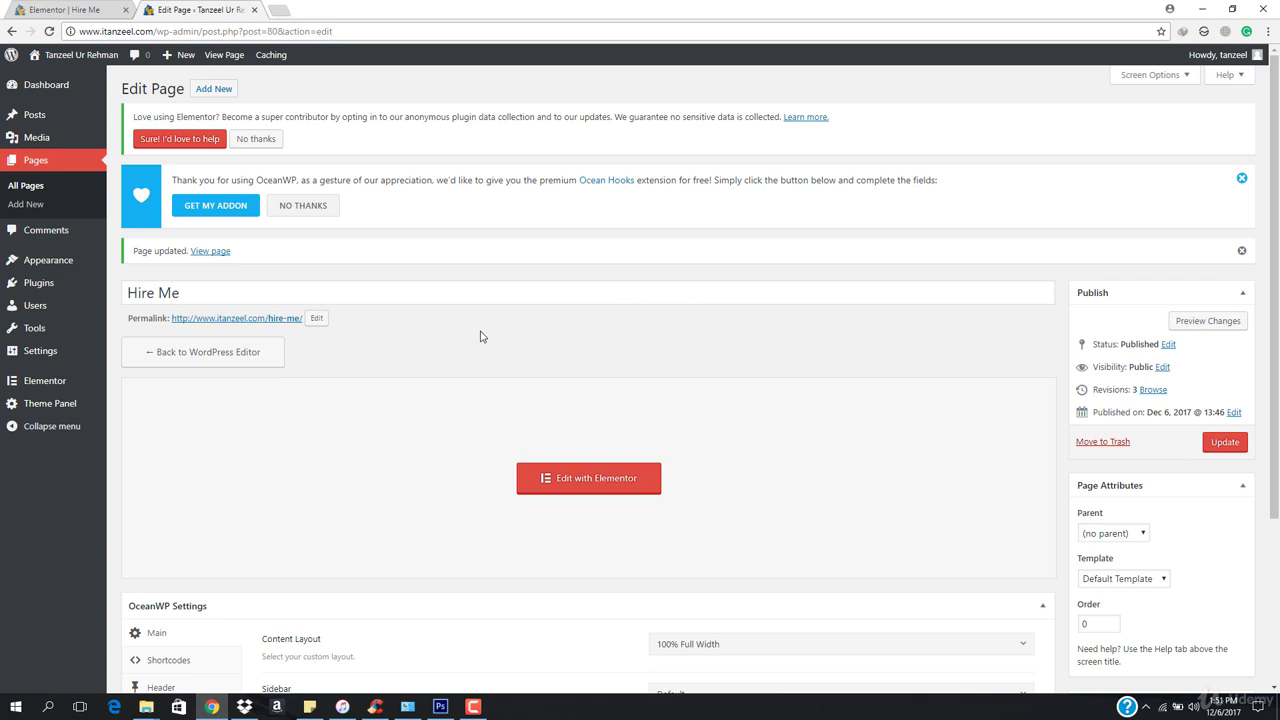
click(212, 251)
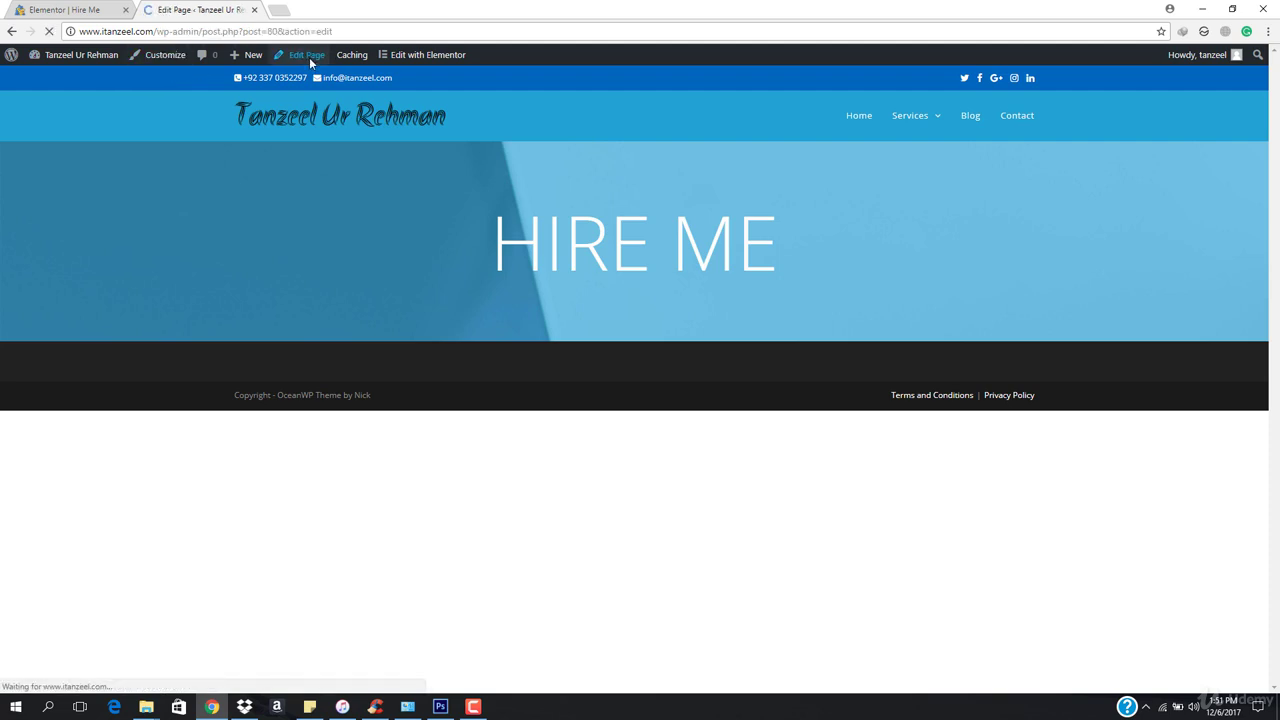
Set the header style to Default in the Hire Me page's OceanWP settings and update the page
scroll(473, 457, down, 2)
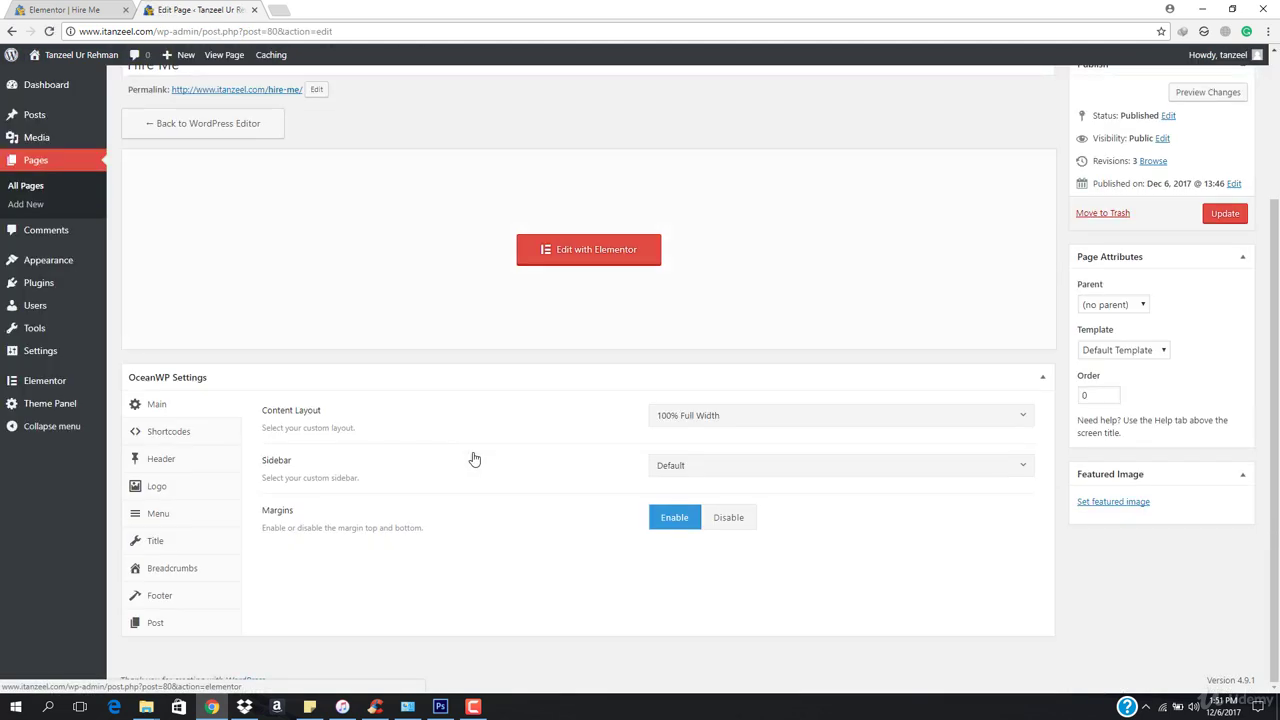
click(174, 465)
click(749, 516)
click(773, 541)
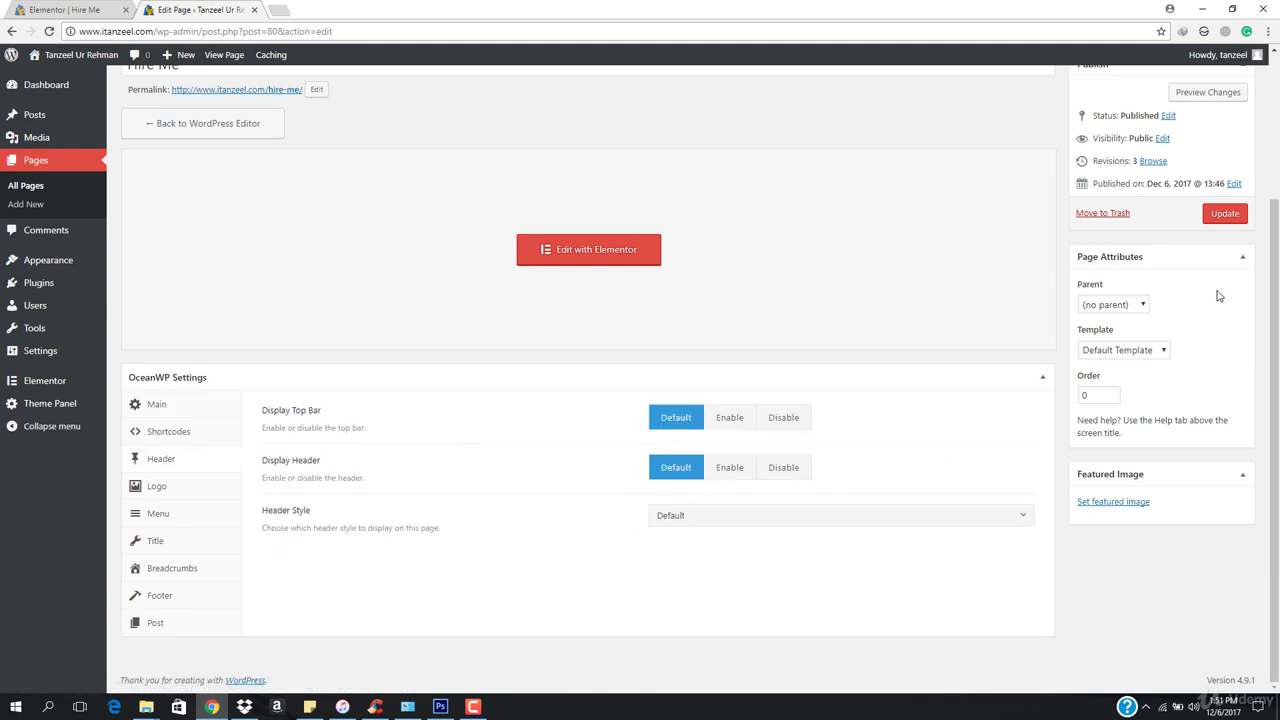
click(1222, 212)
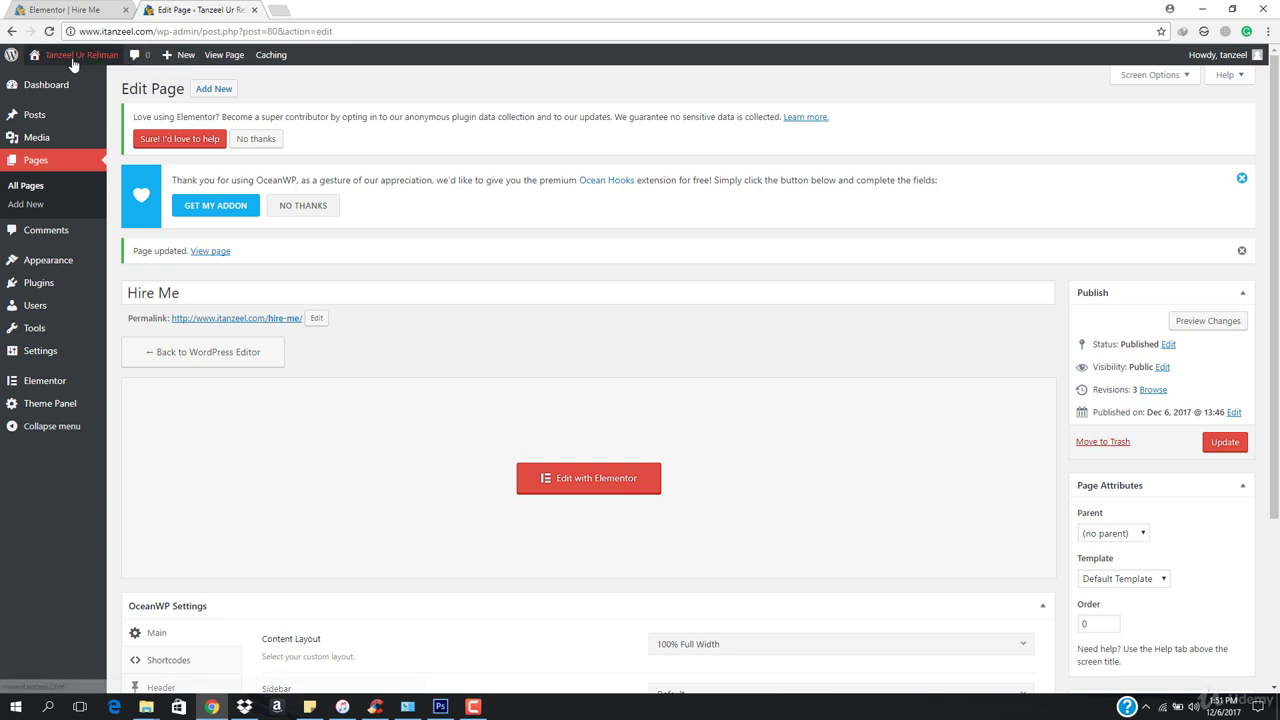
View the live Hire Me page to check its header over the hero section
mouse_move(51, 246)
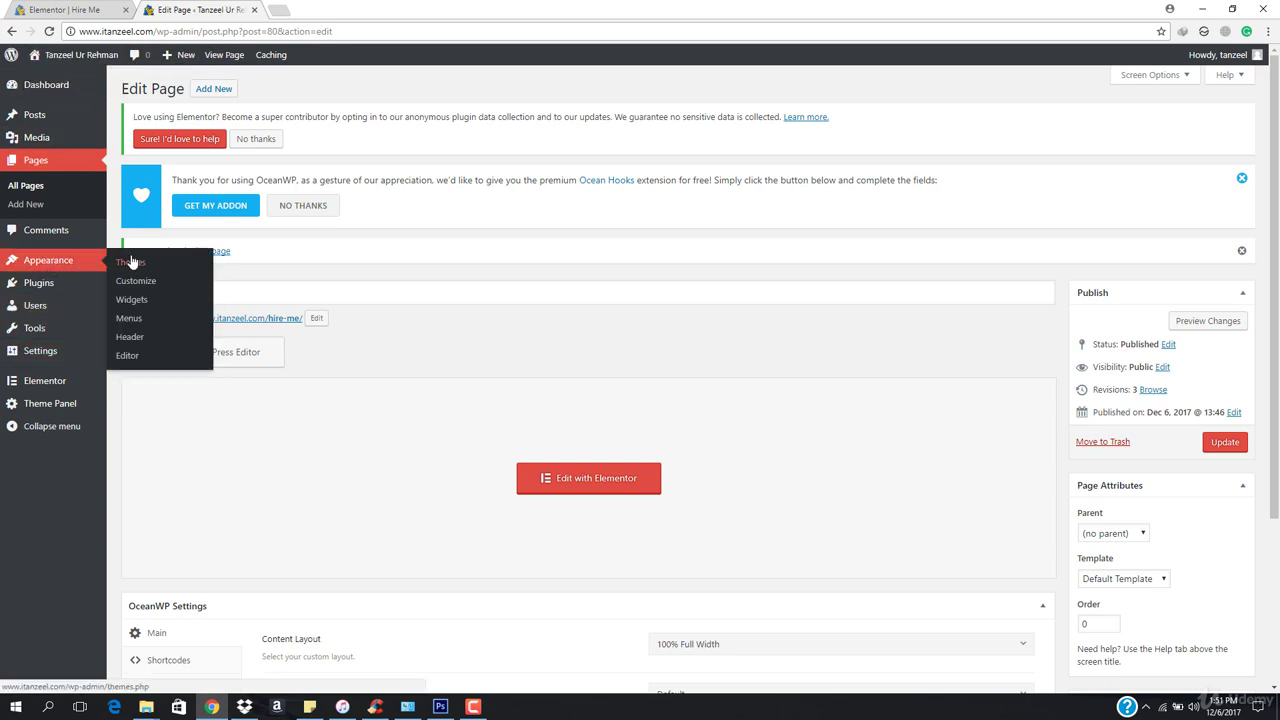
click(225, 60)
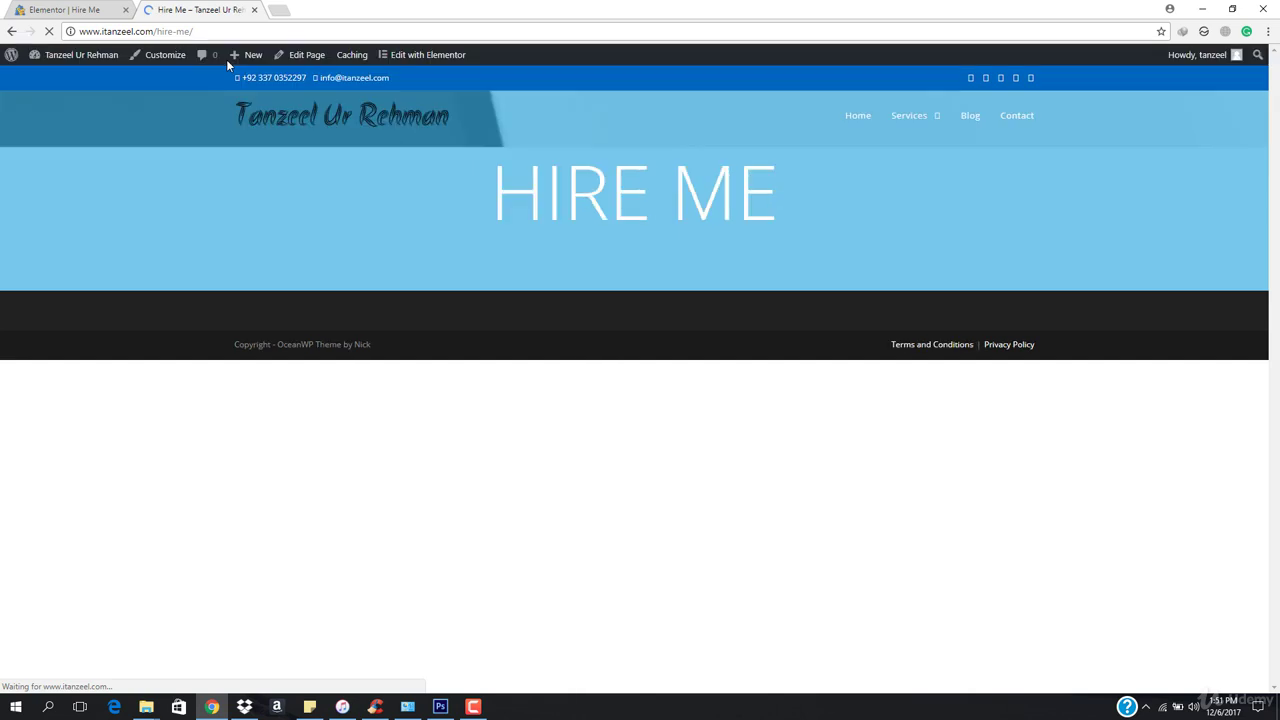
drag(418, 179, 843, 168)
click(843, 168)
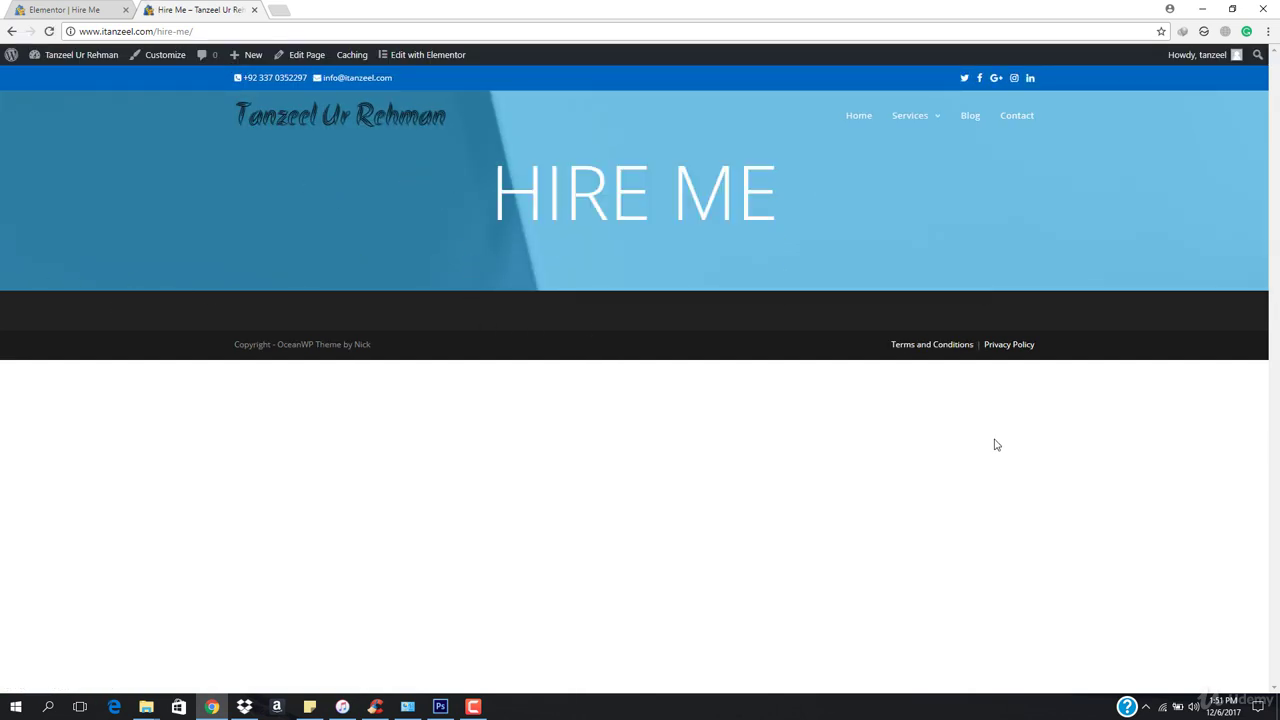